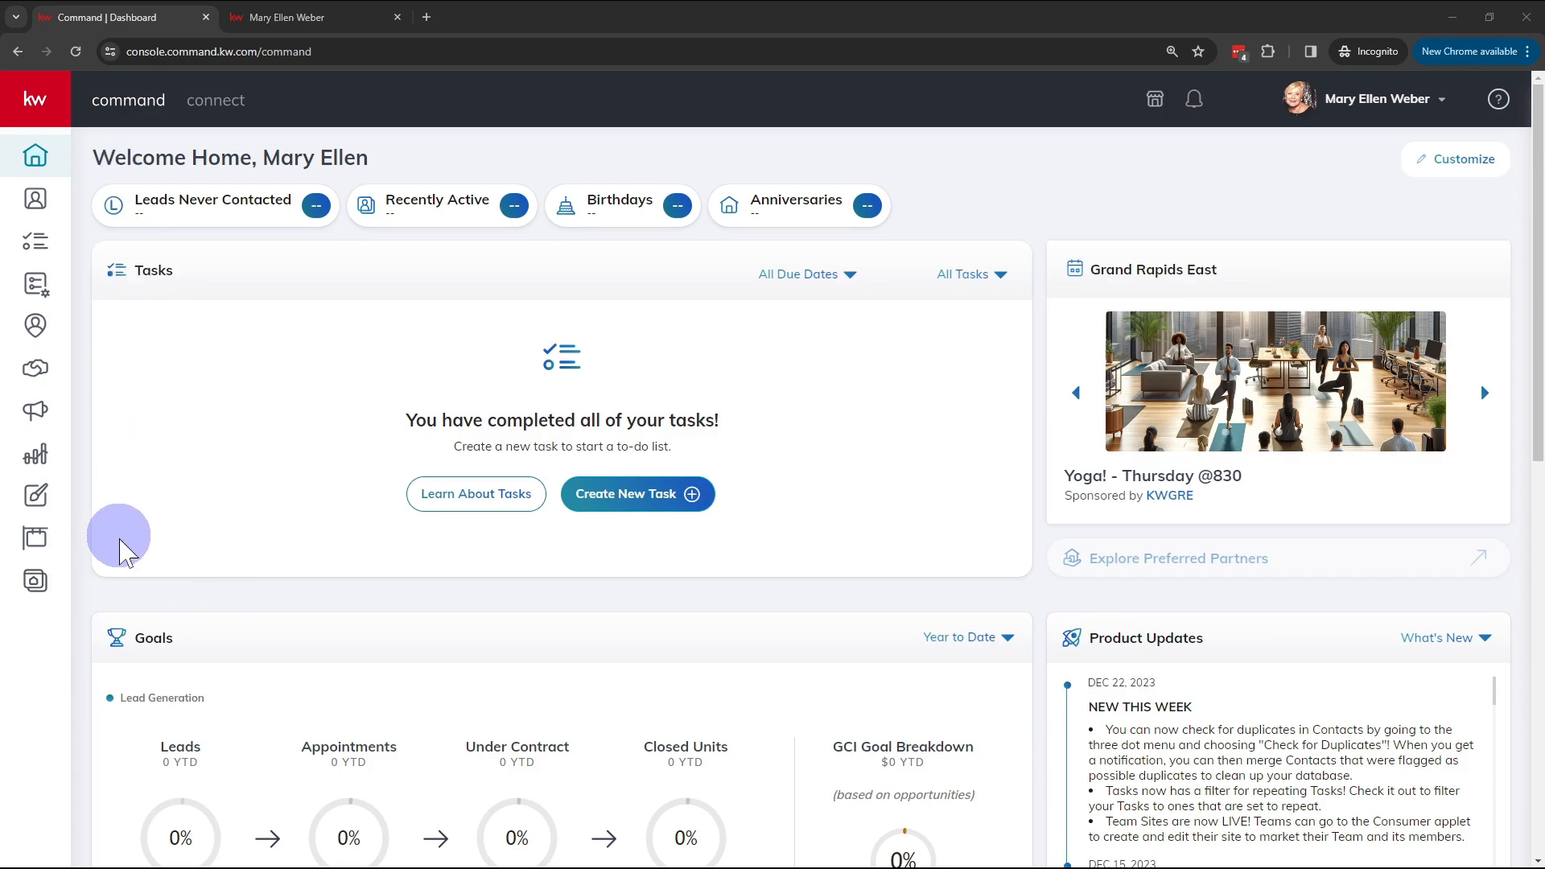
Step: Open the Consumer area and browse the Agent Site Pages list, including 304-aboutme and Testimonials
{"action": "left_click", "coordinate": [36, 583]}
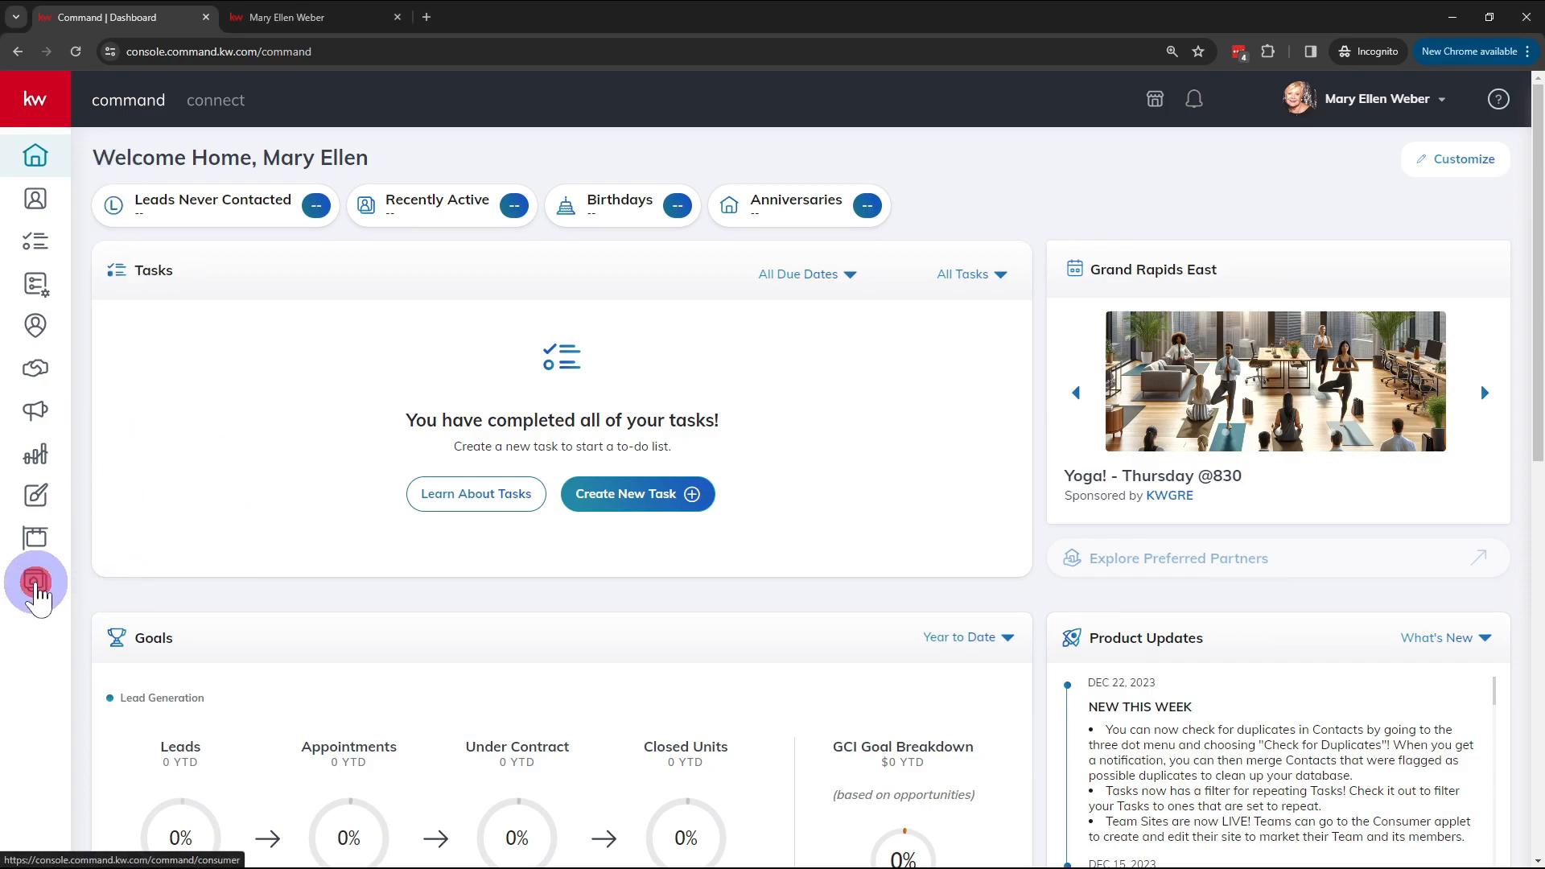
{"action": "left_click", "coordinate": [27, 587]}
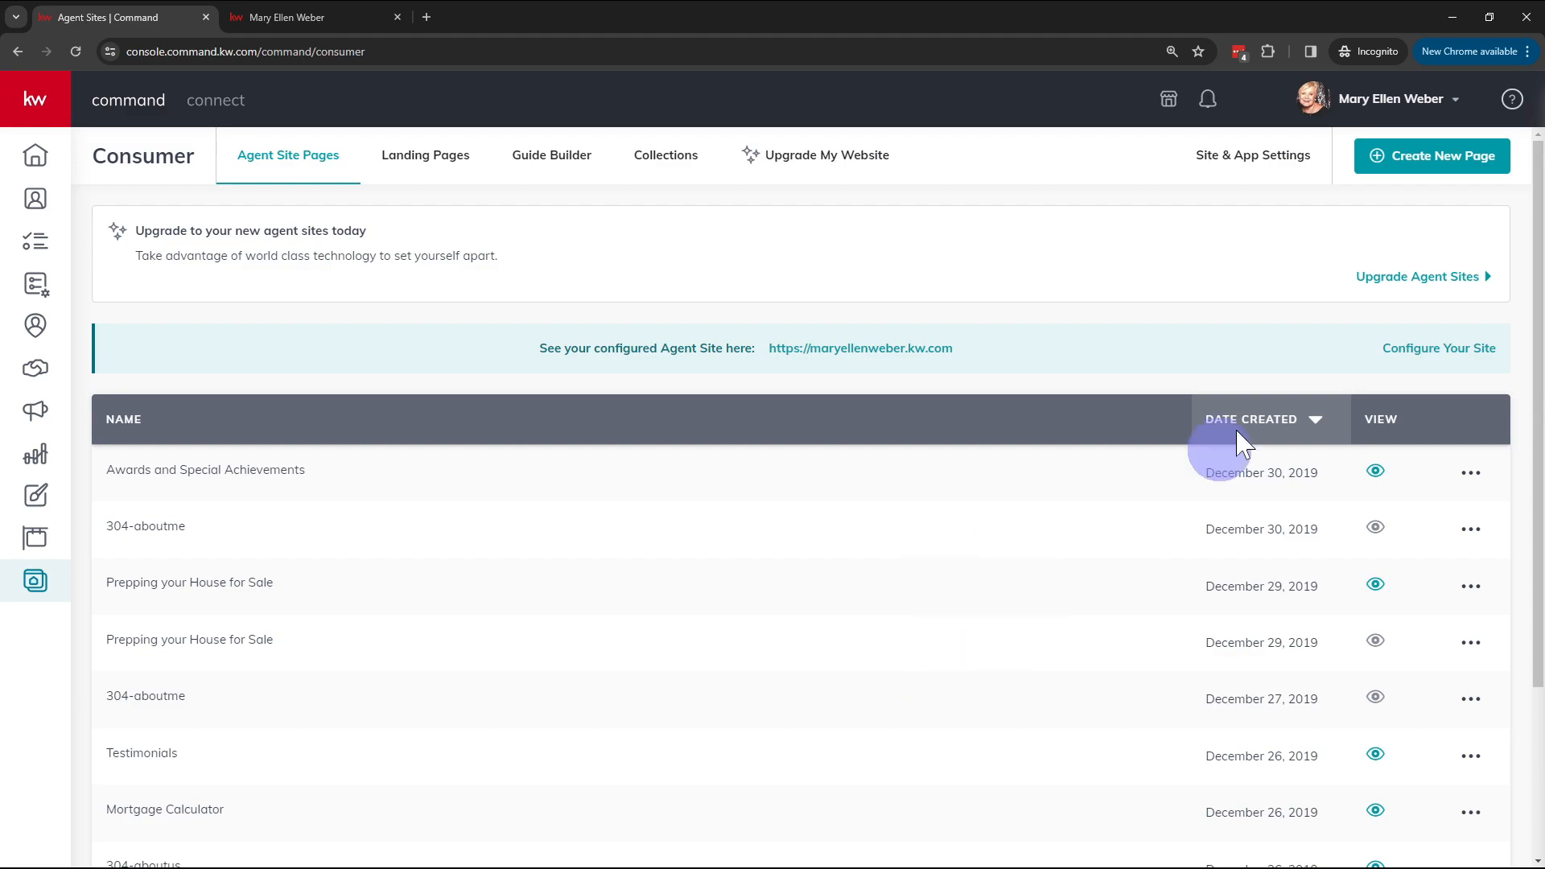
{"action": "scroll", "coordinate": [322, 406], "scroll_direction": "down", "scroll_amount": 3}
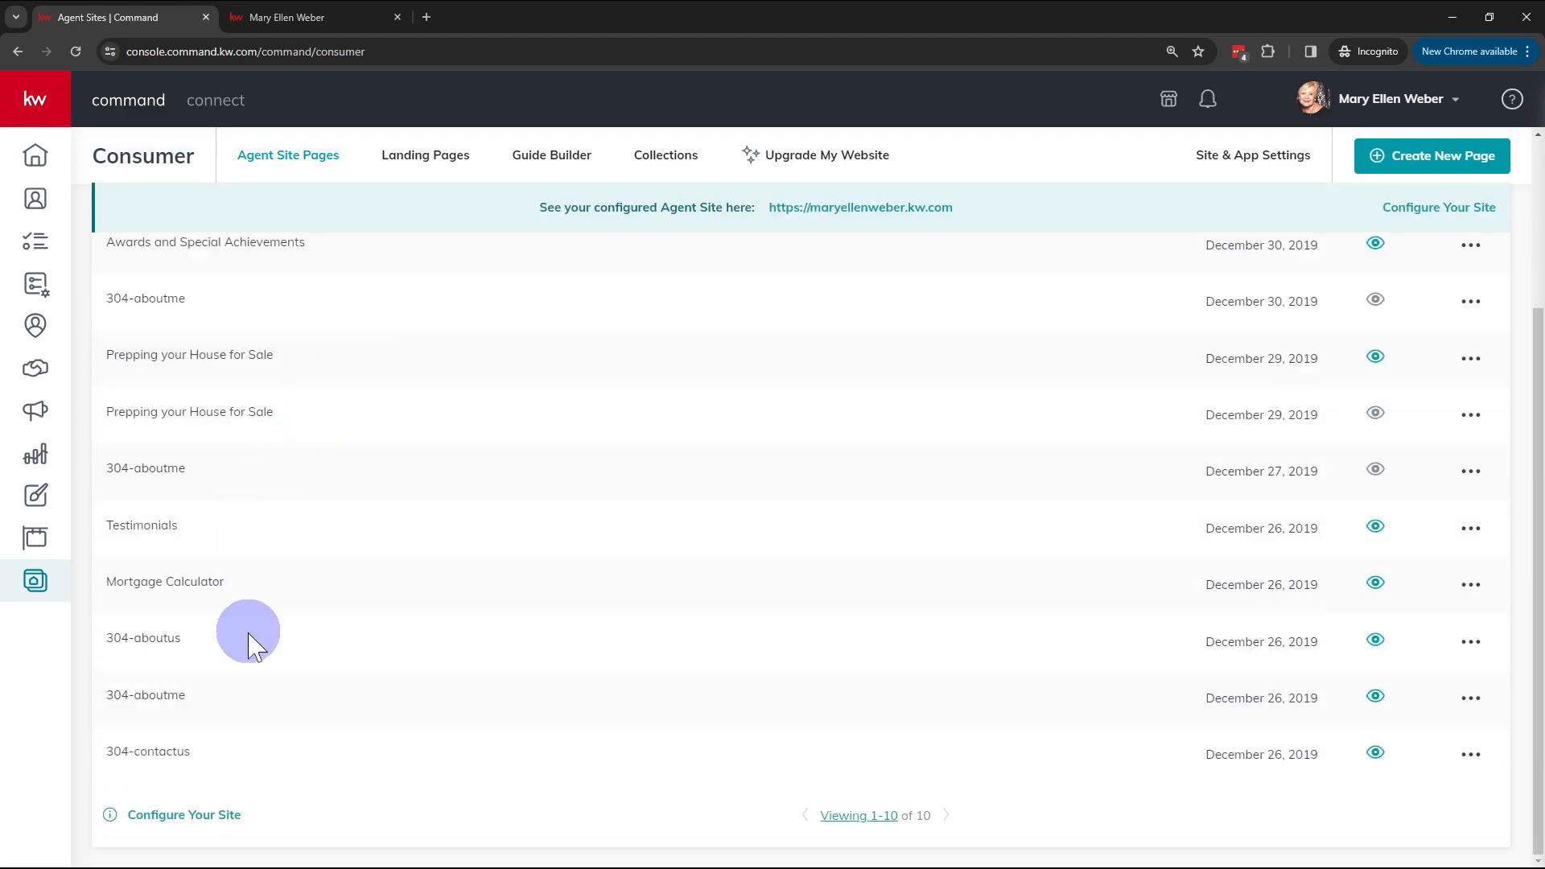
{"action": "scroll", "coordinate": [1190, 710], "scroll_direction": "up", "scroll_amount": 2}
{"action": "scroll", "coordinate": [1175, 684], "scroll_direction": "up", "scroll_amount": 1}
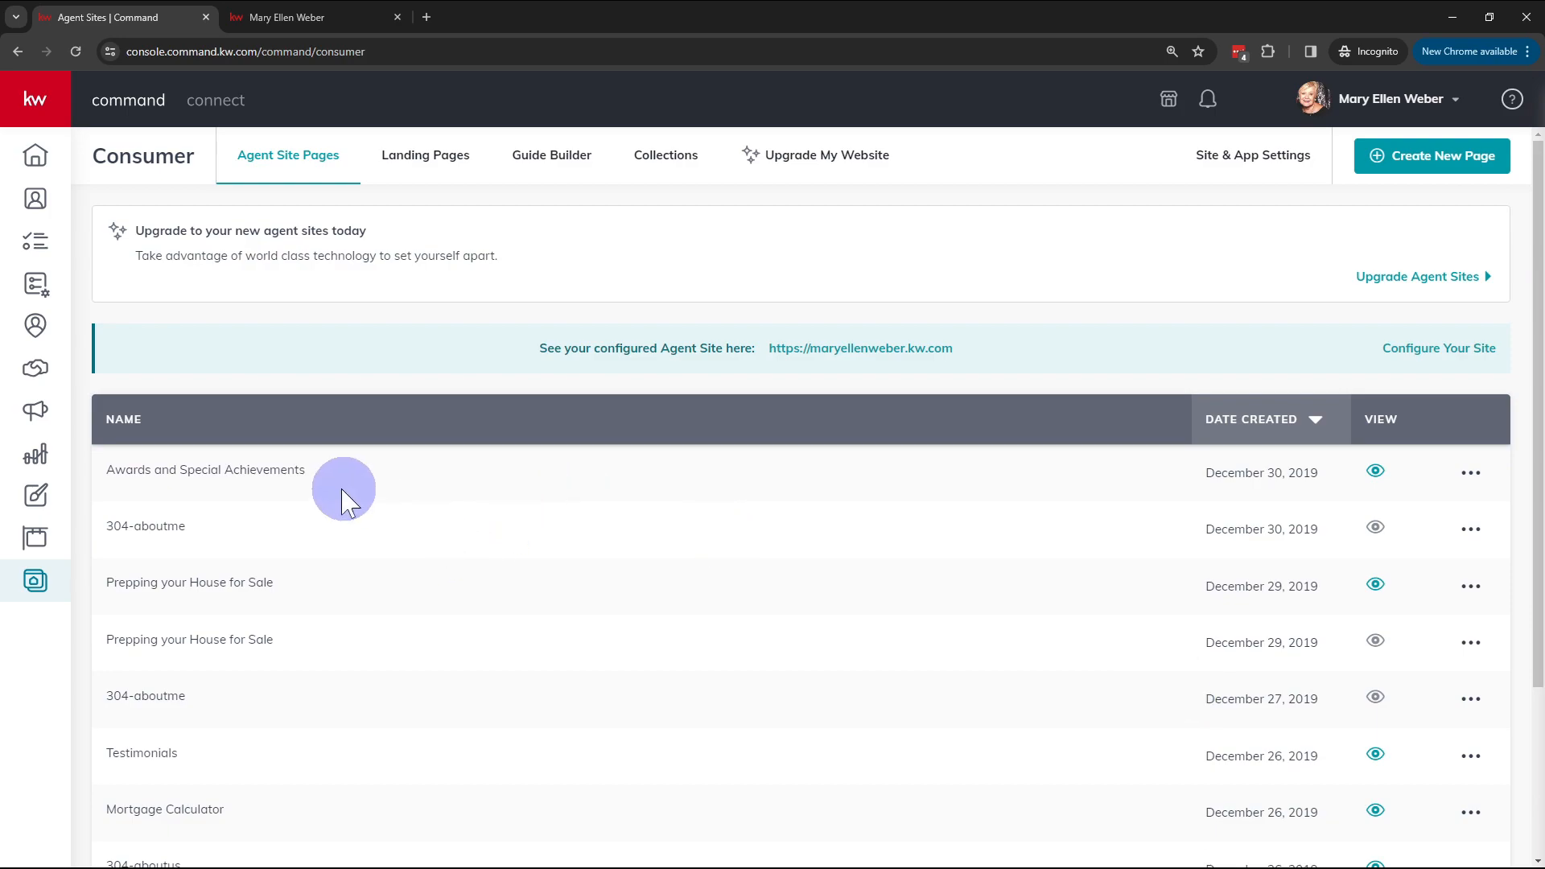
{"action": "scroll", "coordinate": [362, 495], "scroll_direction": "down", "scroll_amount": 2}
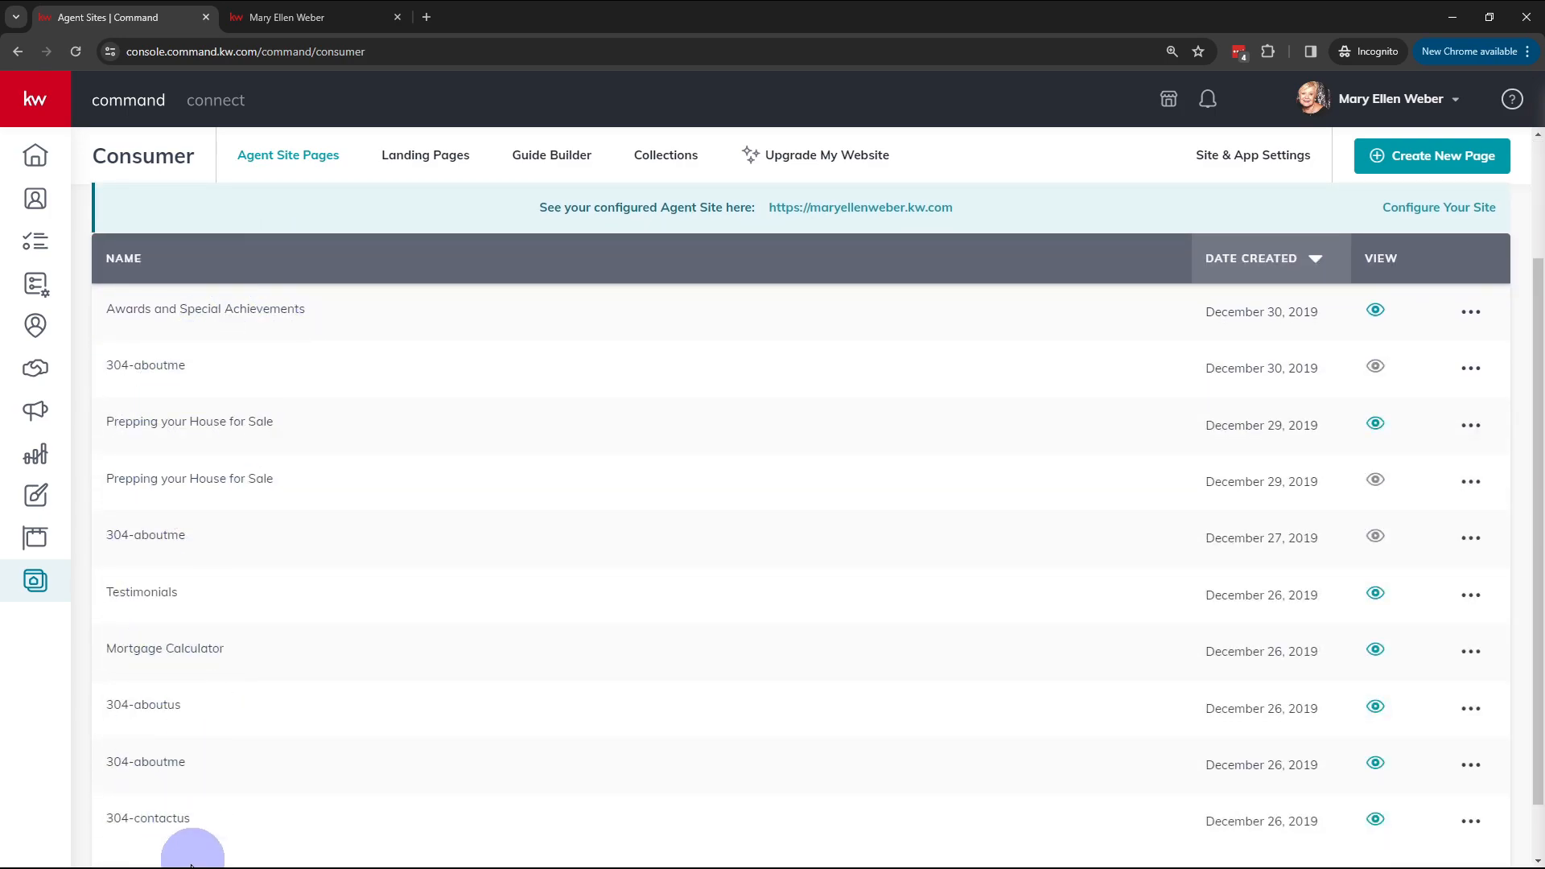
{"action": "scroll", "coordinate": [445, 419], "scroll_direction": "up", "scroll_amount": 2}
{"action": "scroll", "coordinate": [386, 628], "scroll_direction": "down", "scroll_amount": 3}
{"action": "scroll", "coordinate": [483, 652], "scroll_direction": "up", "scroll_amount": 3}
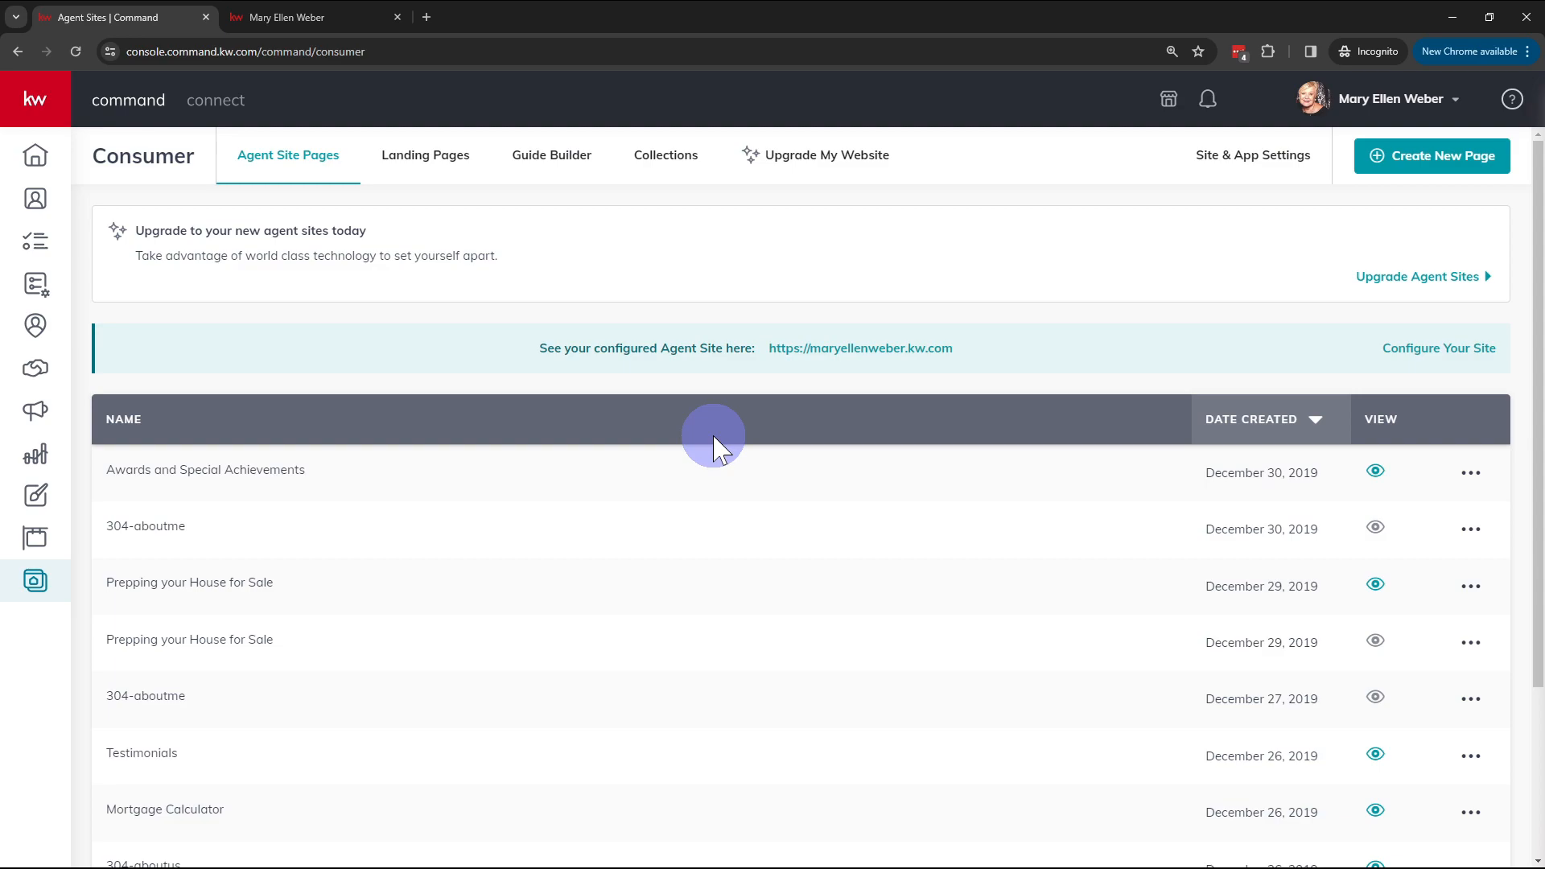
{"action": "left_click", "coordinate": [435, 167]}
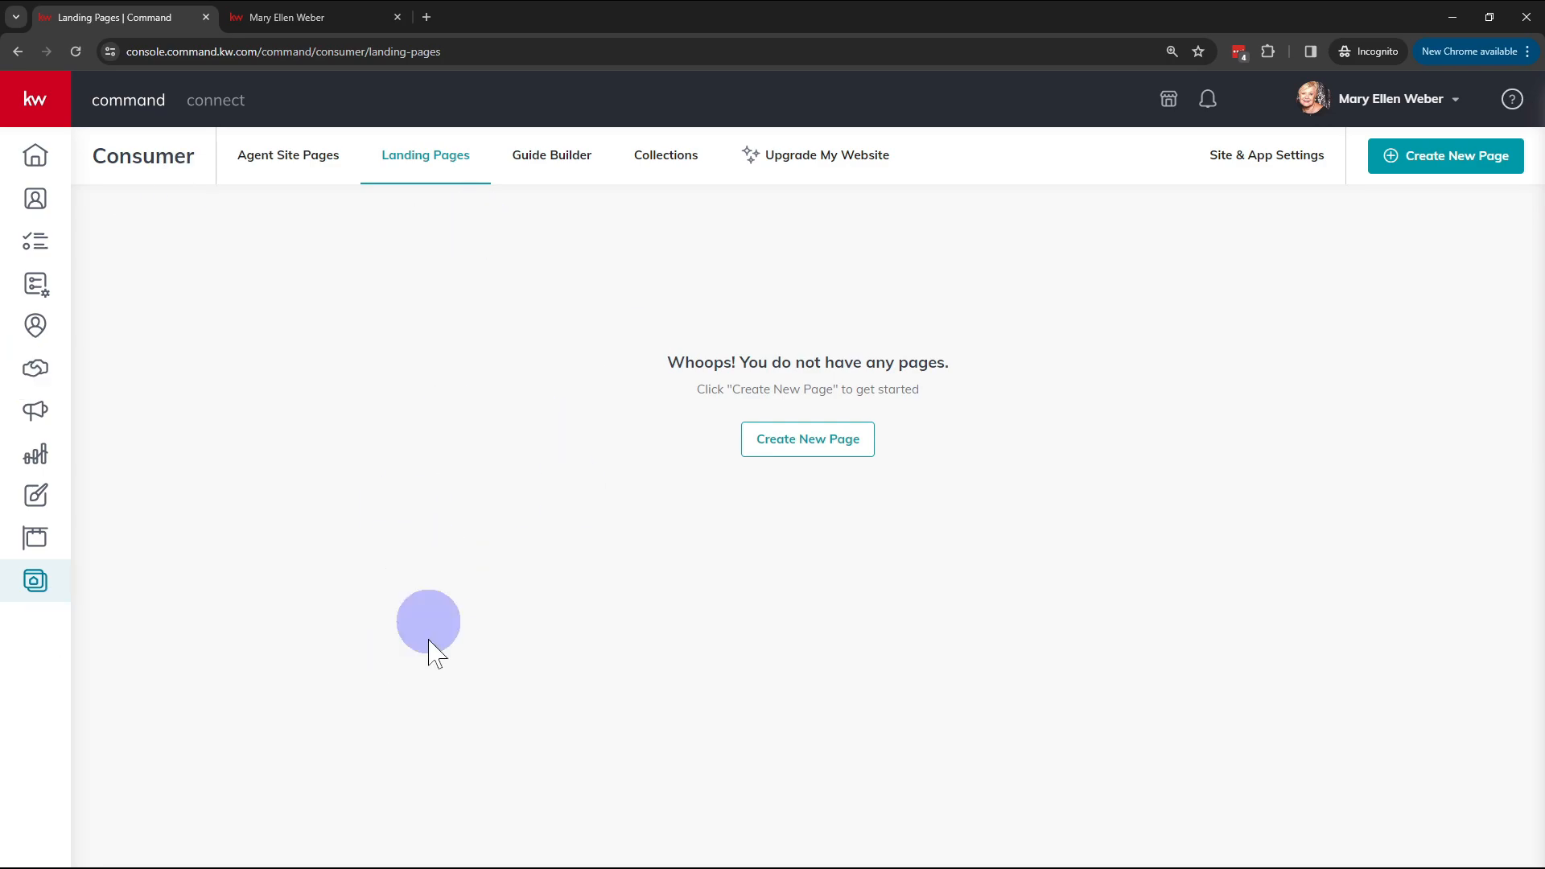
{"action": "left_click", "coordinate": [290, 179]}
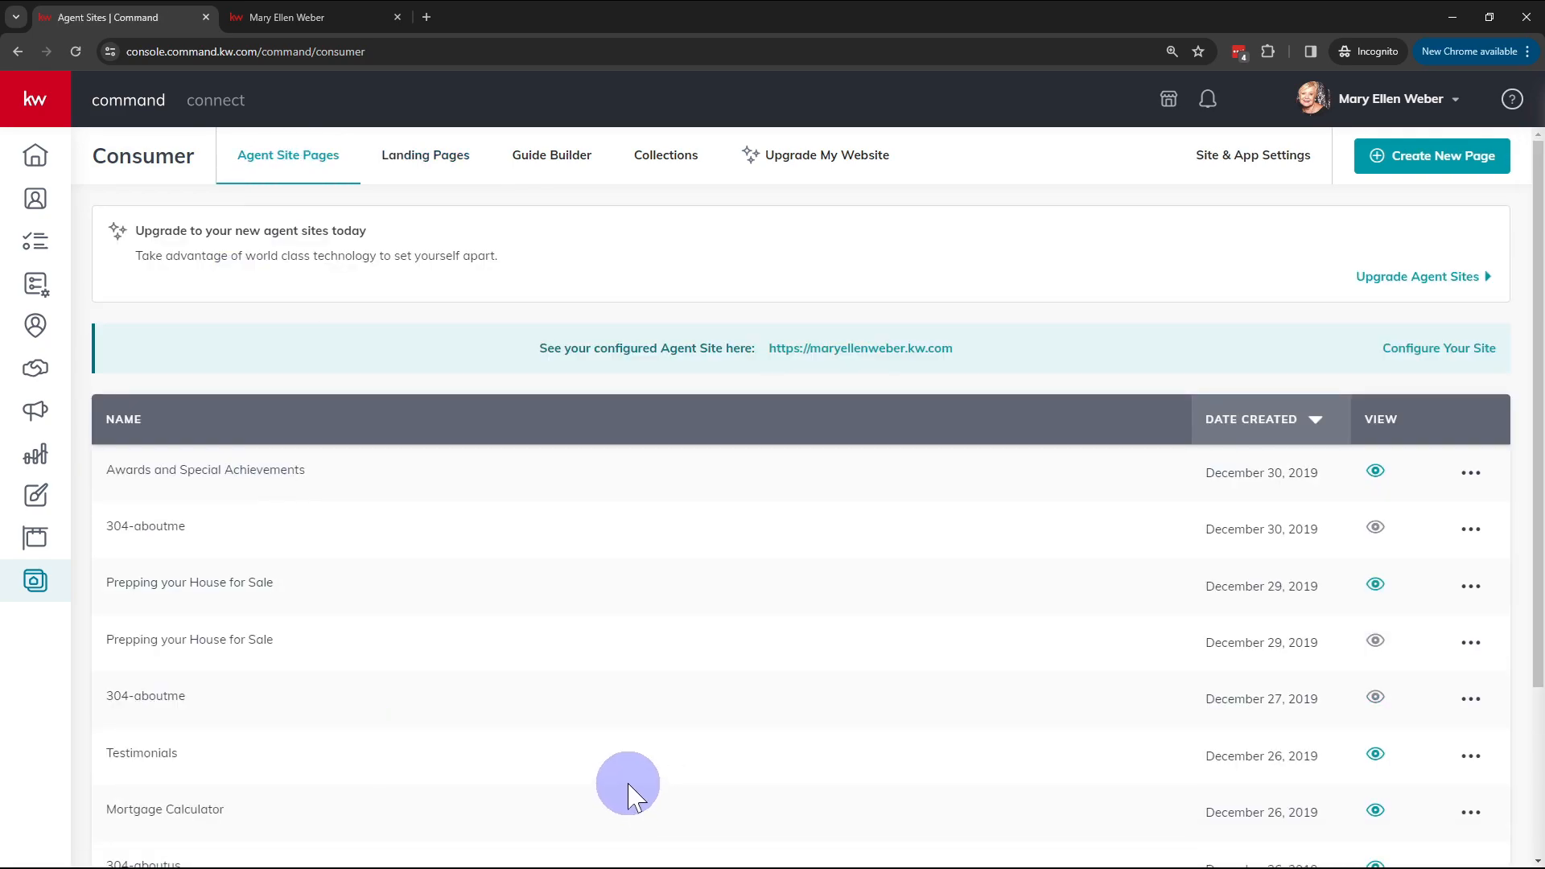
{"action": "scroll", "coordinate": [515, 735], "scroll_direction": "down", "scroll_amount": 1}
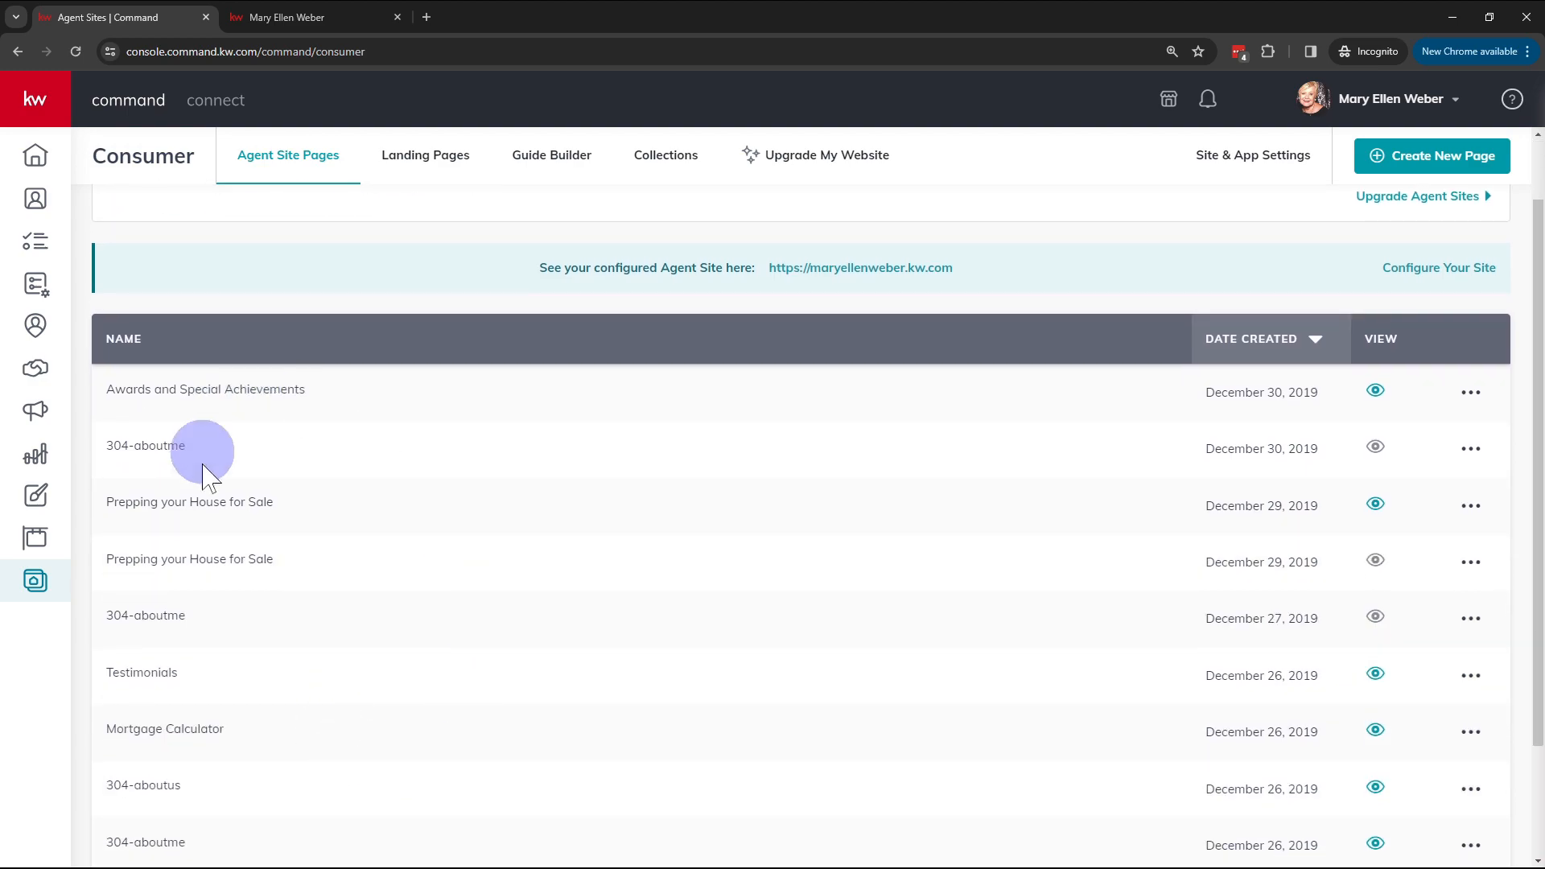
{"action": "scroll", "coordinate": [941, 431], "scroll_direction": "down", "scroll_amount": 1}
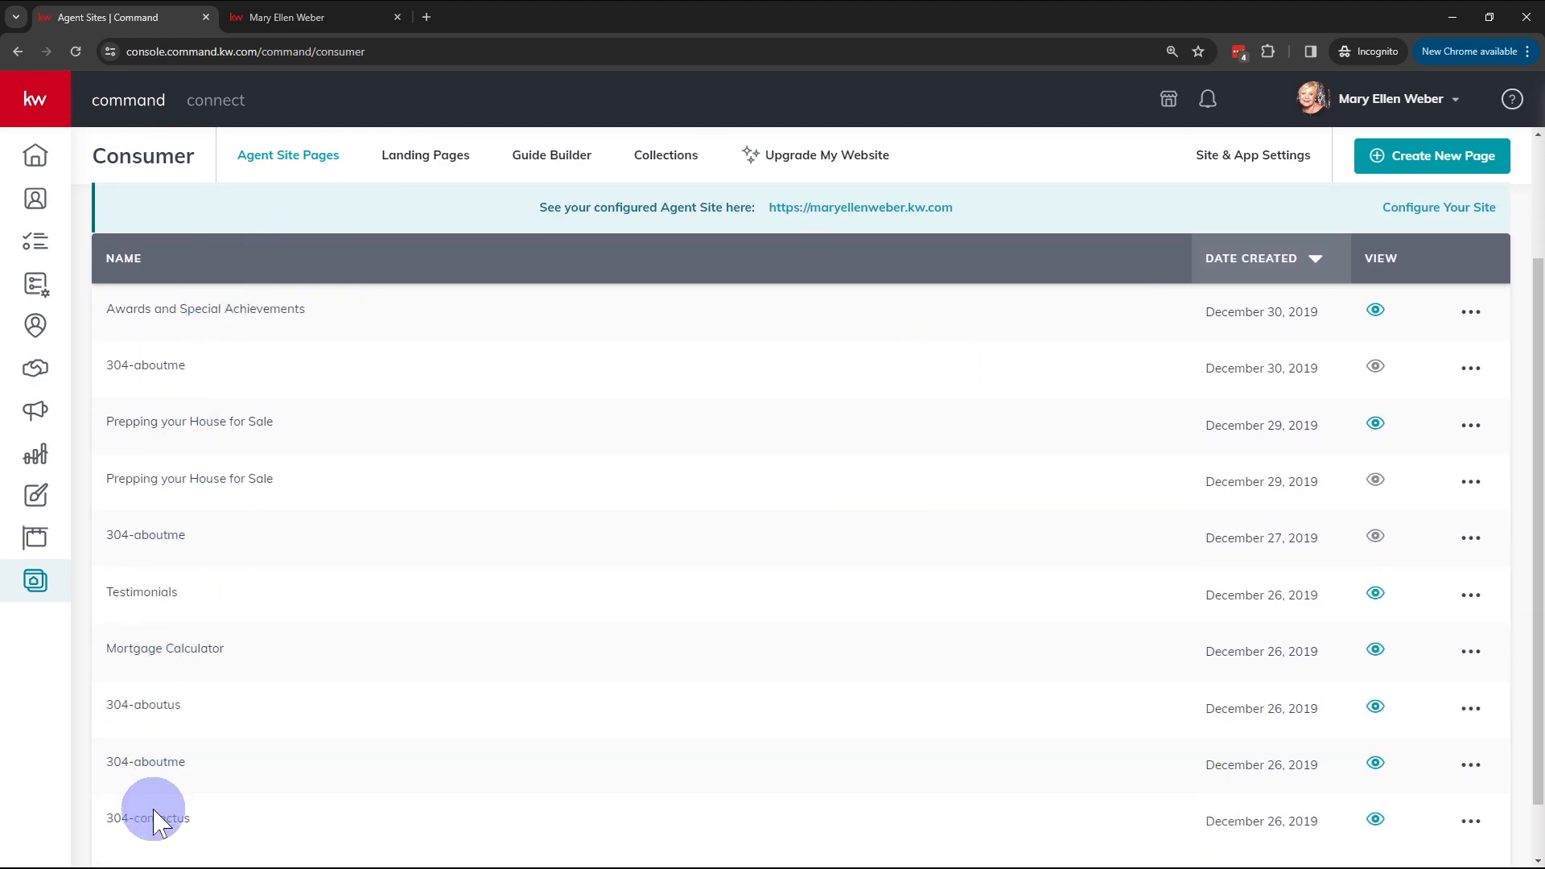
{"action": "left_click", "coordinate": [112, 702]}
{"action": "left_click_drag", "start_coordinate": [112, 702], "coordinate": [276, 714]}
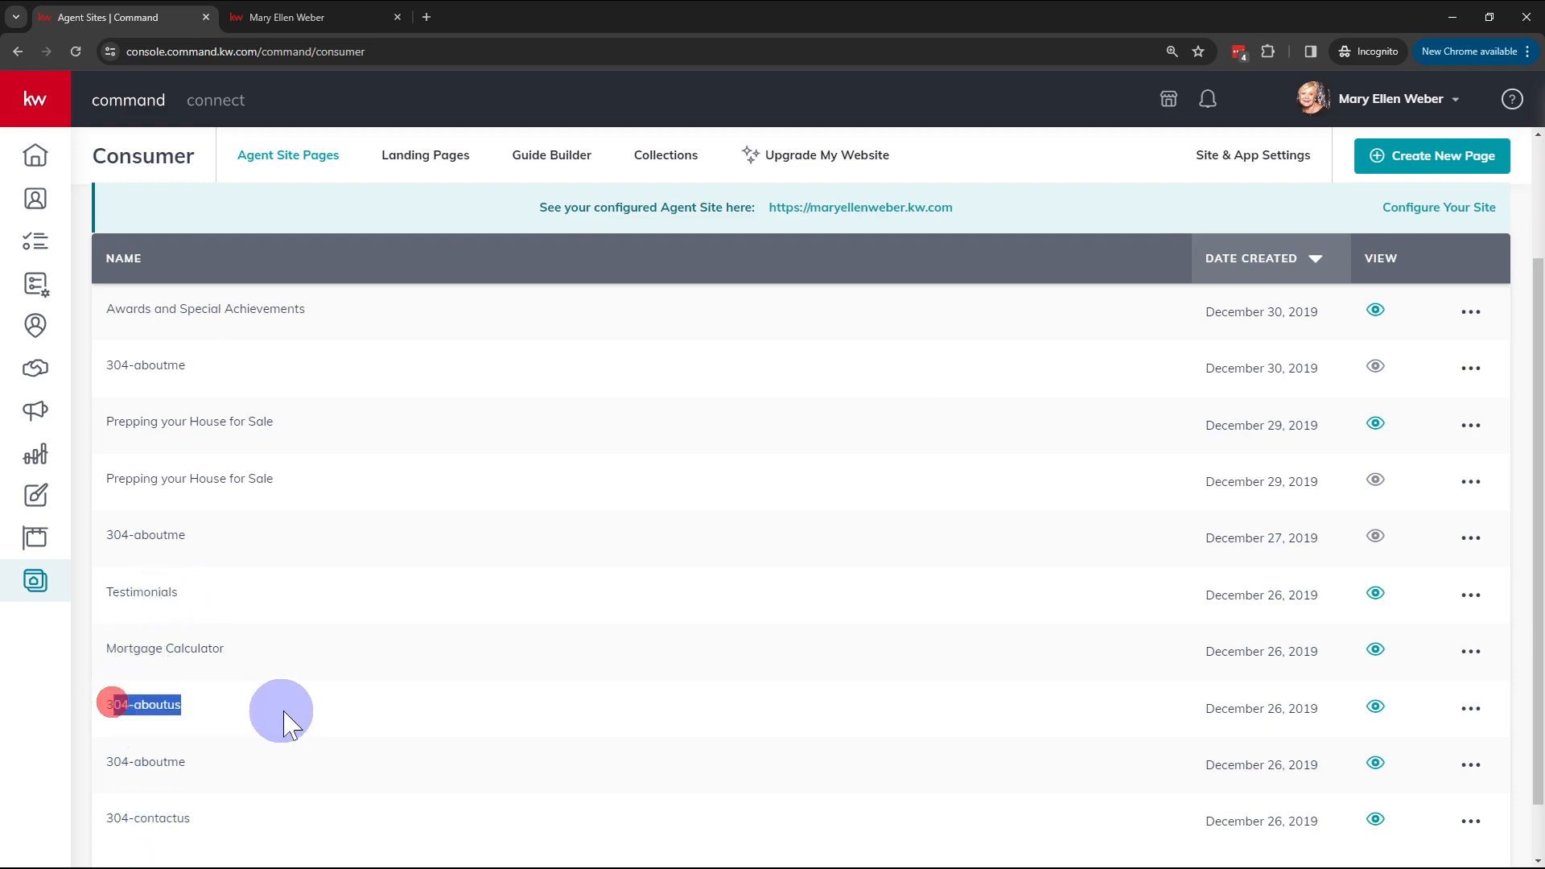
{"action": "left_click", "coordinate": [1259, 713]}
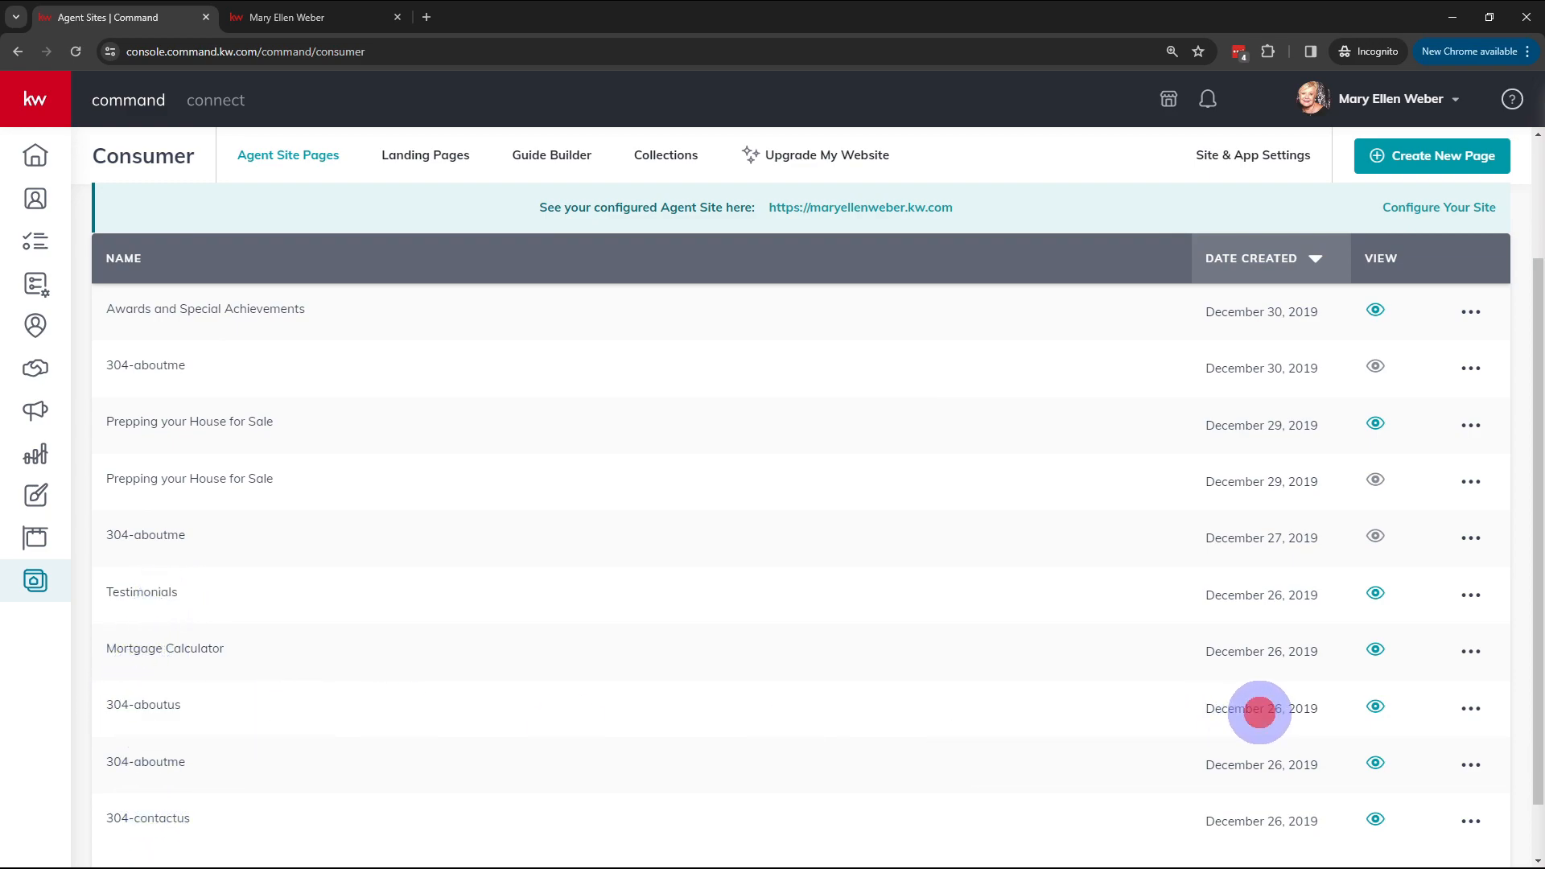
Step: Preview the 304-aboutus page on the live agent site in its own tab
{"action": "left_click", "coordinate": [1375, 709]}
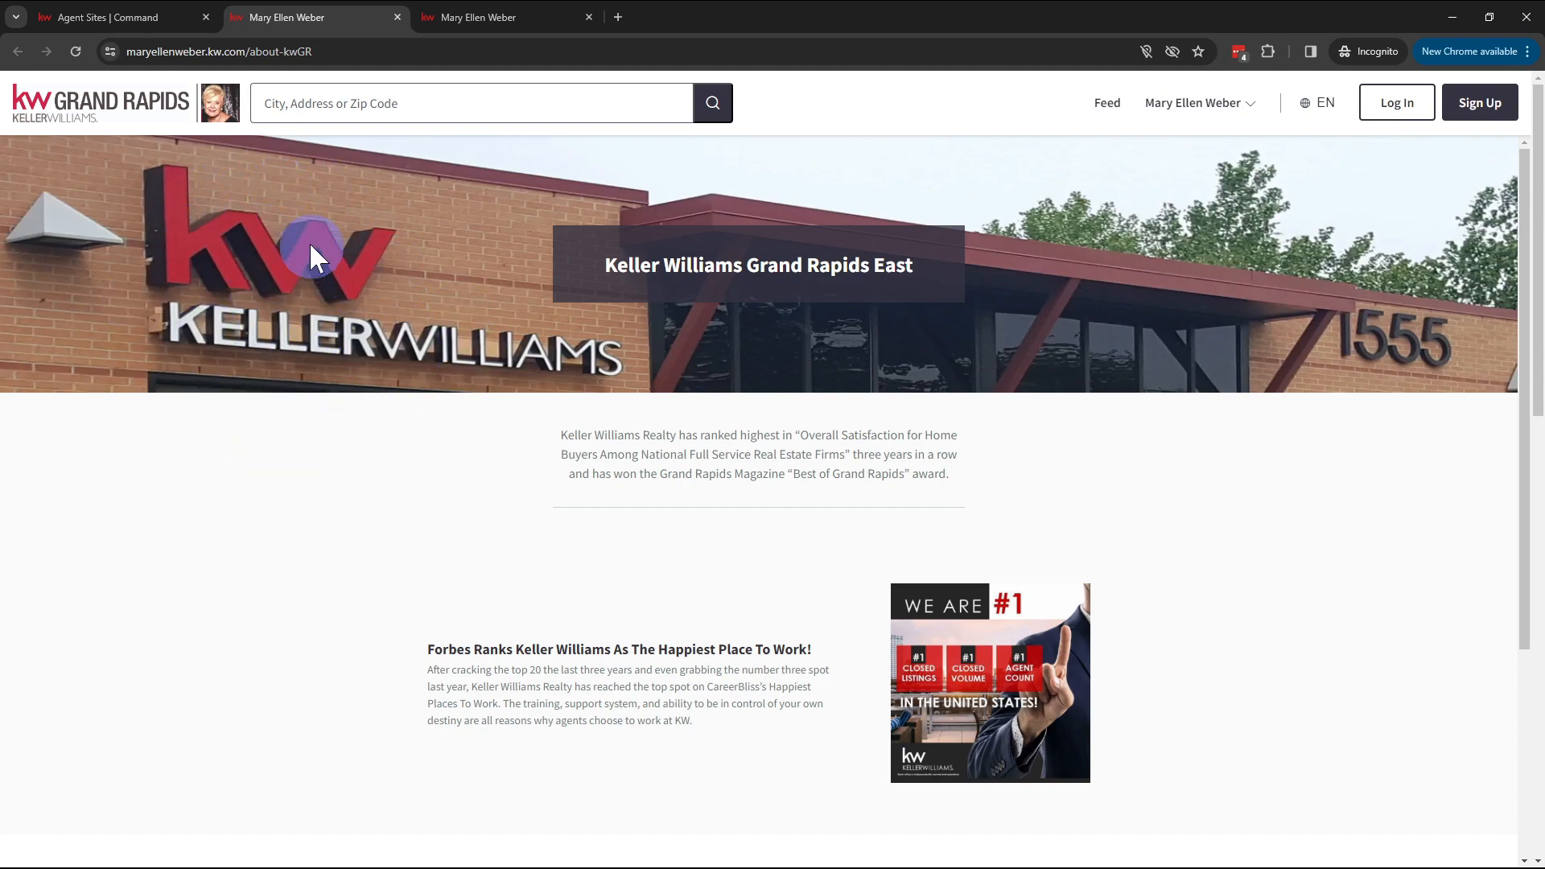
{"action": "right_click", "coordinate": [301, 219]}
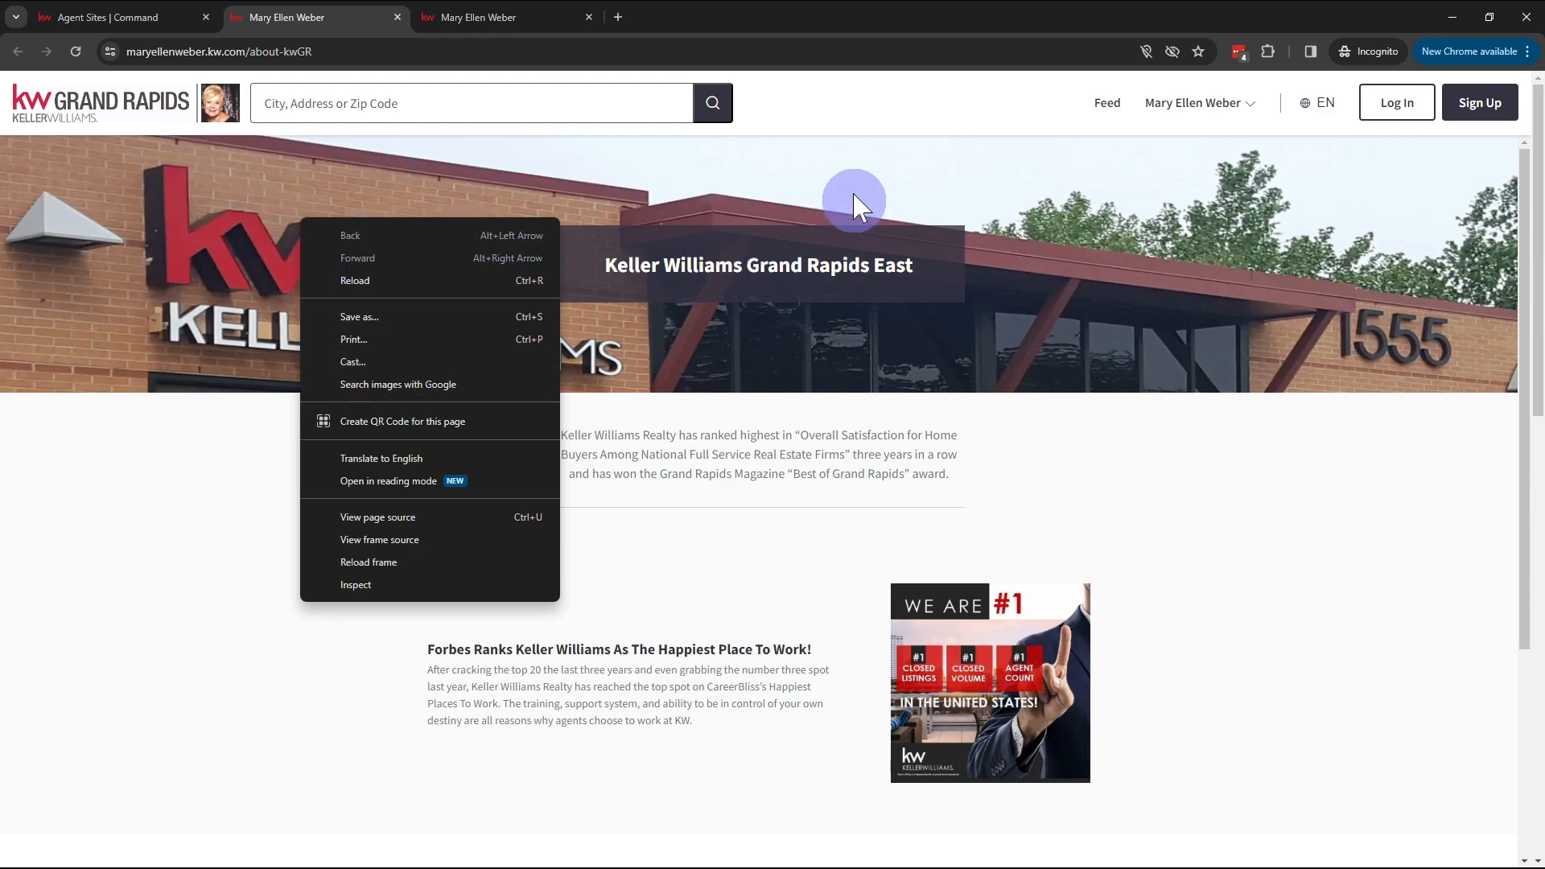
{"action": "left_click", "coordinate": [850, 113]}
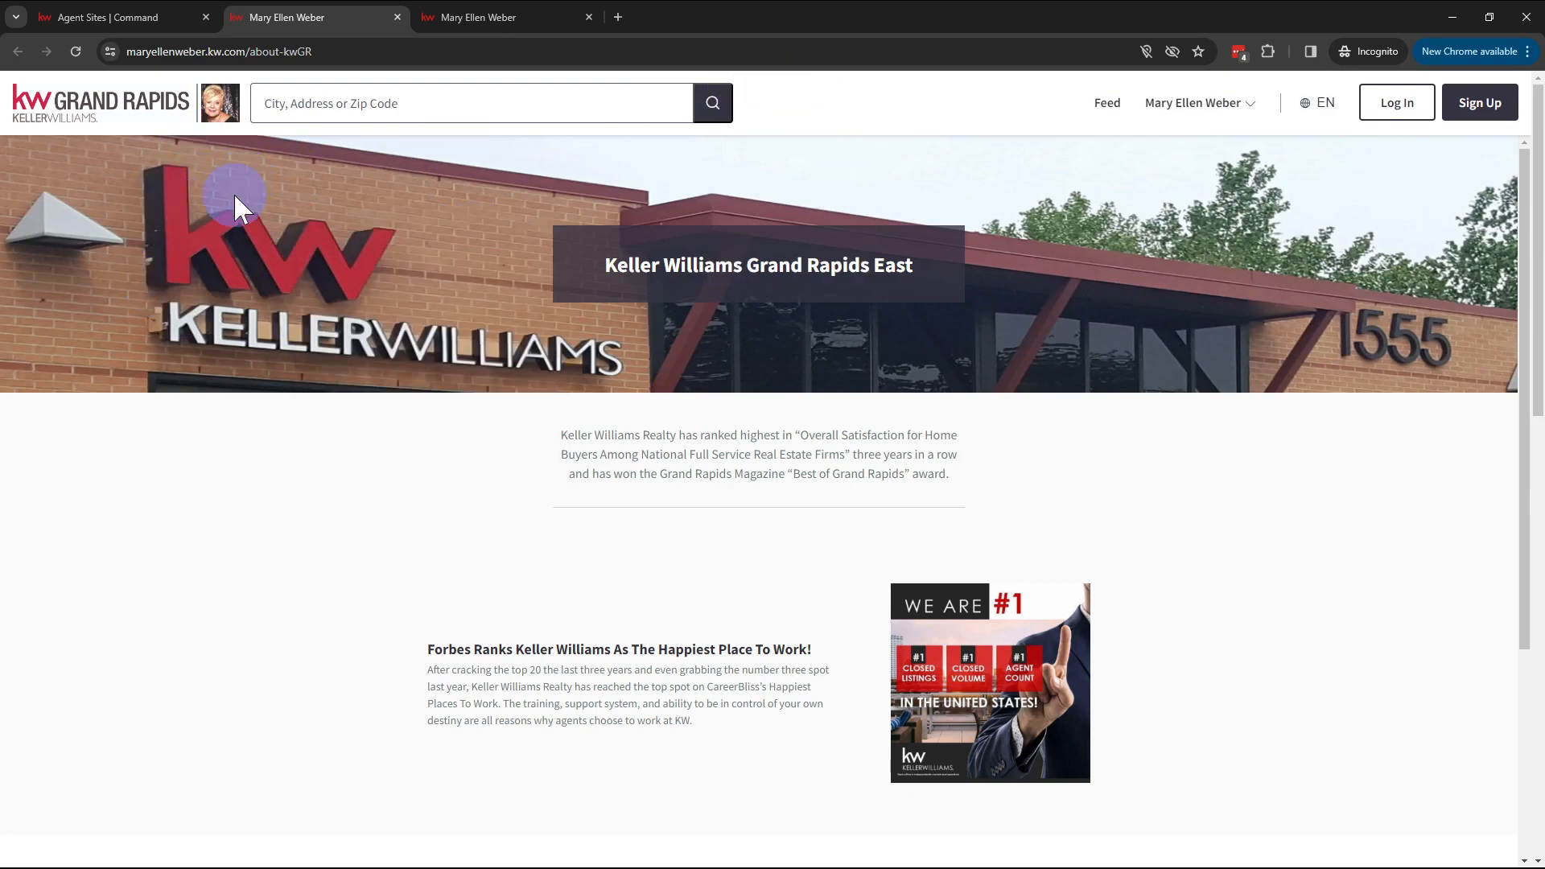
Step: Copy the embedded frame's #document link address from DevTools, then close DevTools
{"action": "right_click", "coordinate": [355, 239]}
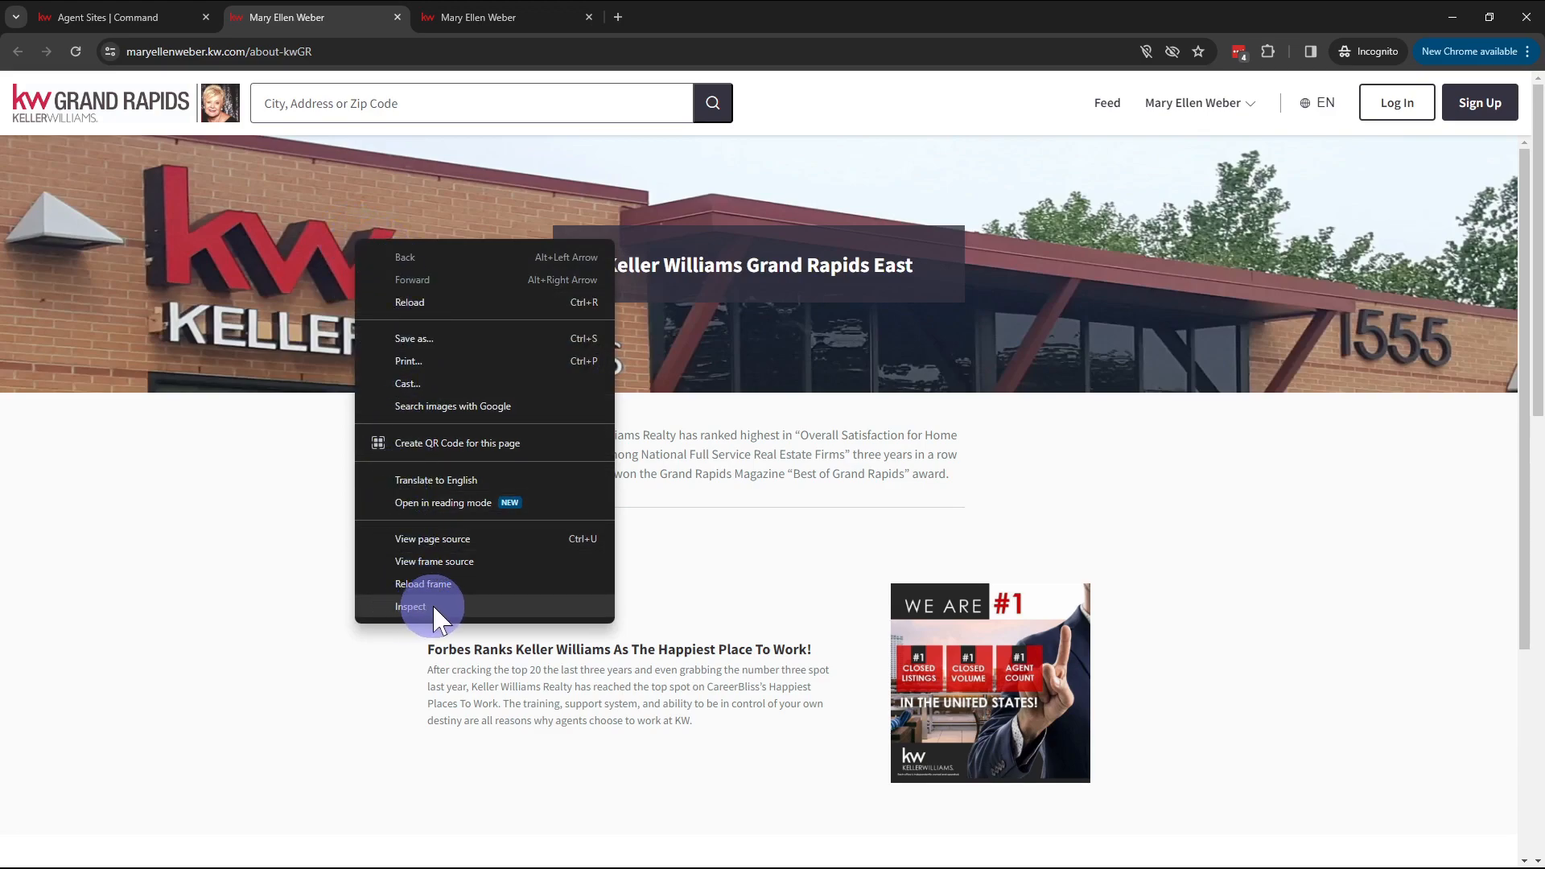
{"action": "left_click", "coordinate": [412, 607]}
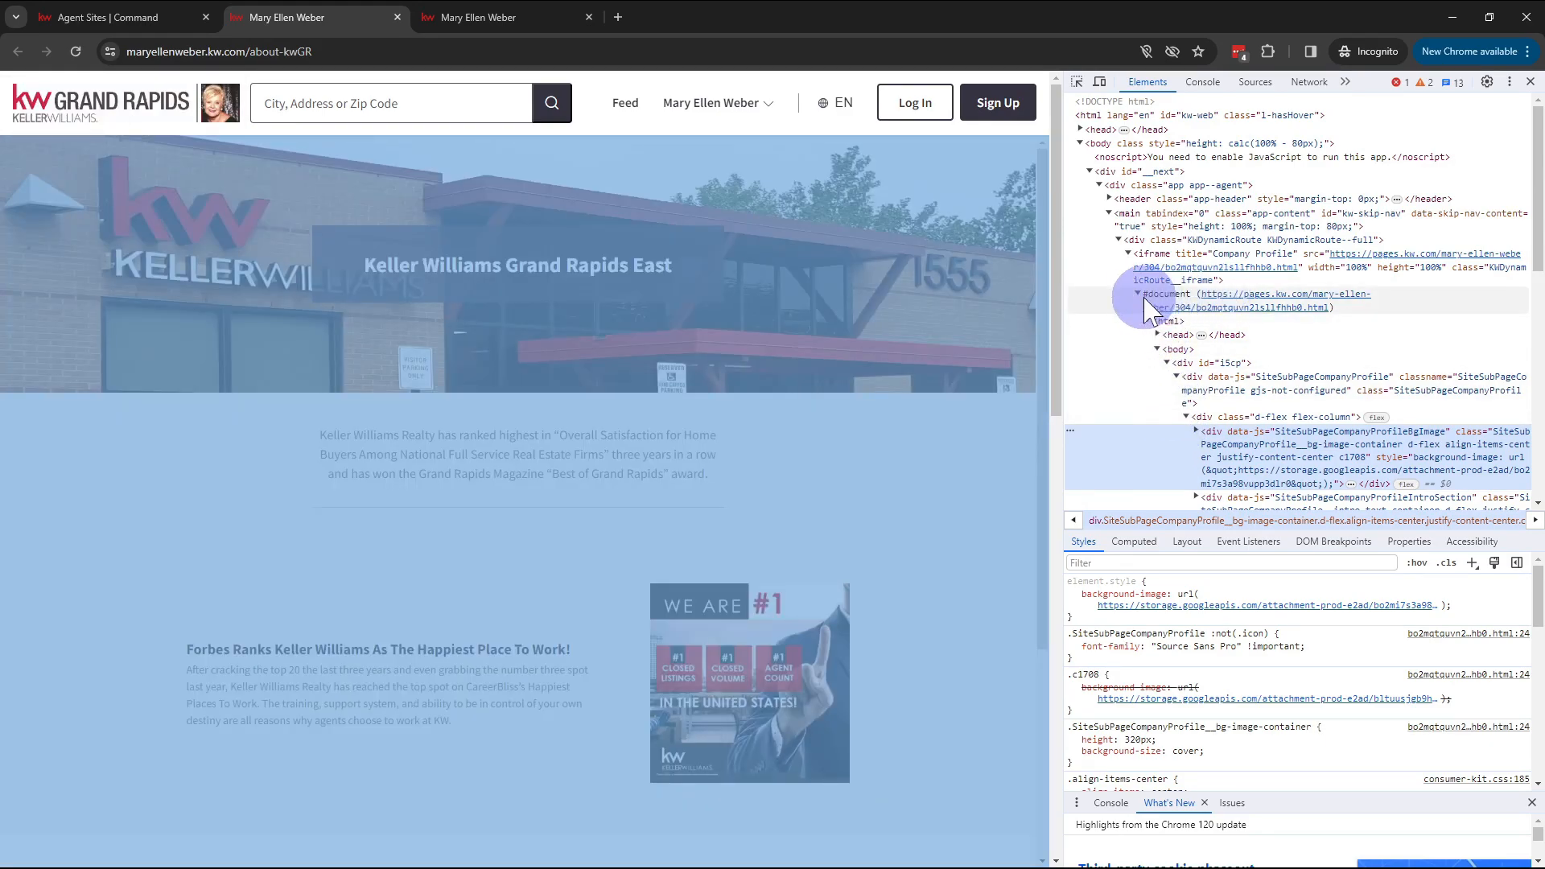
{"action": "left_click", "coordinate": [1175, 304]}
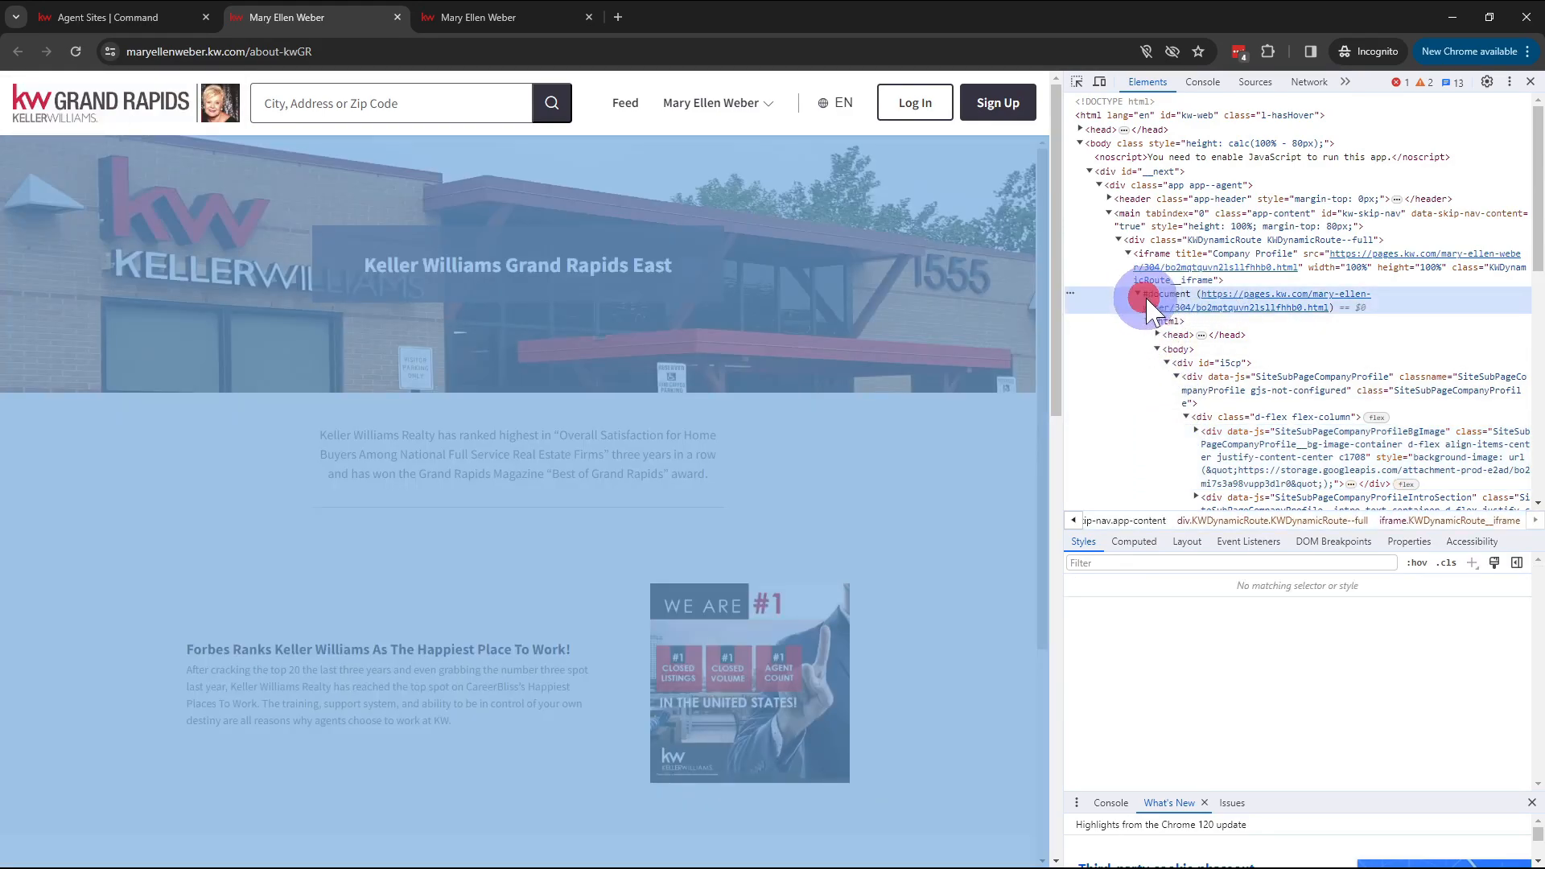
{"action": "right_click", "coordinate": [1315, 316]}
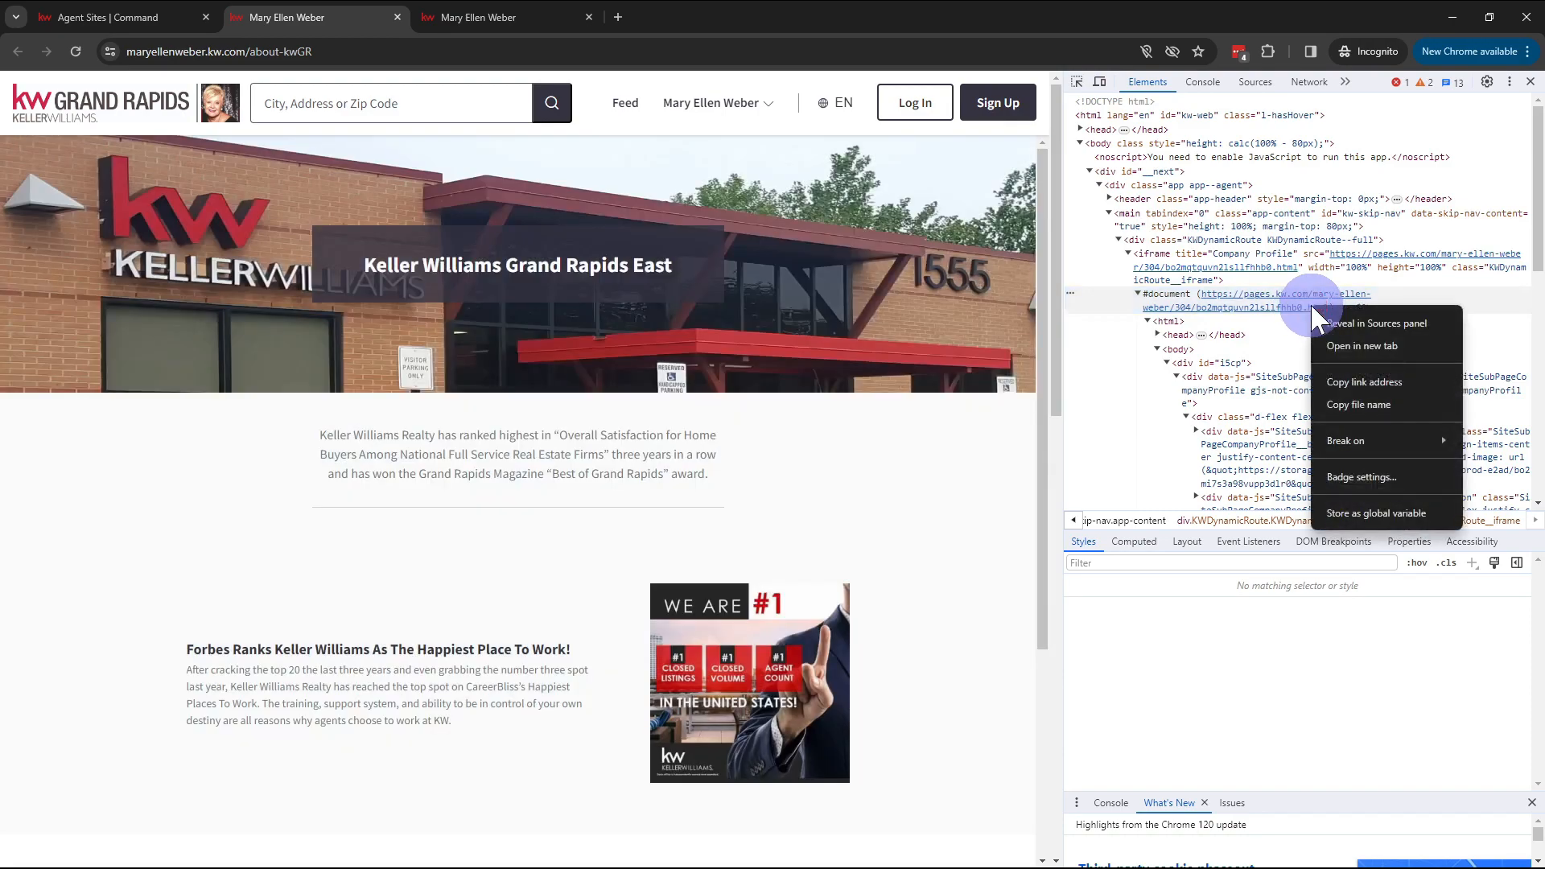
{"action": "left_click", "coordinate": [1366, 382]}
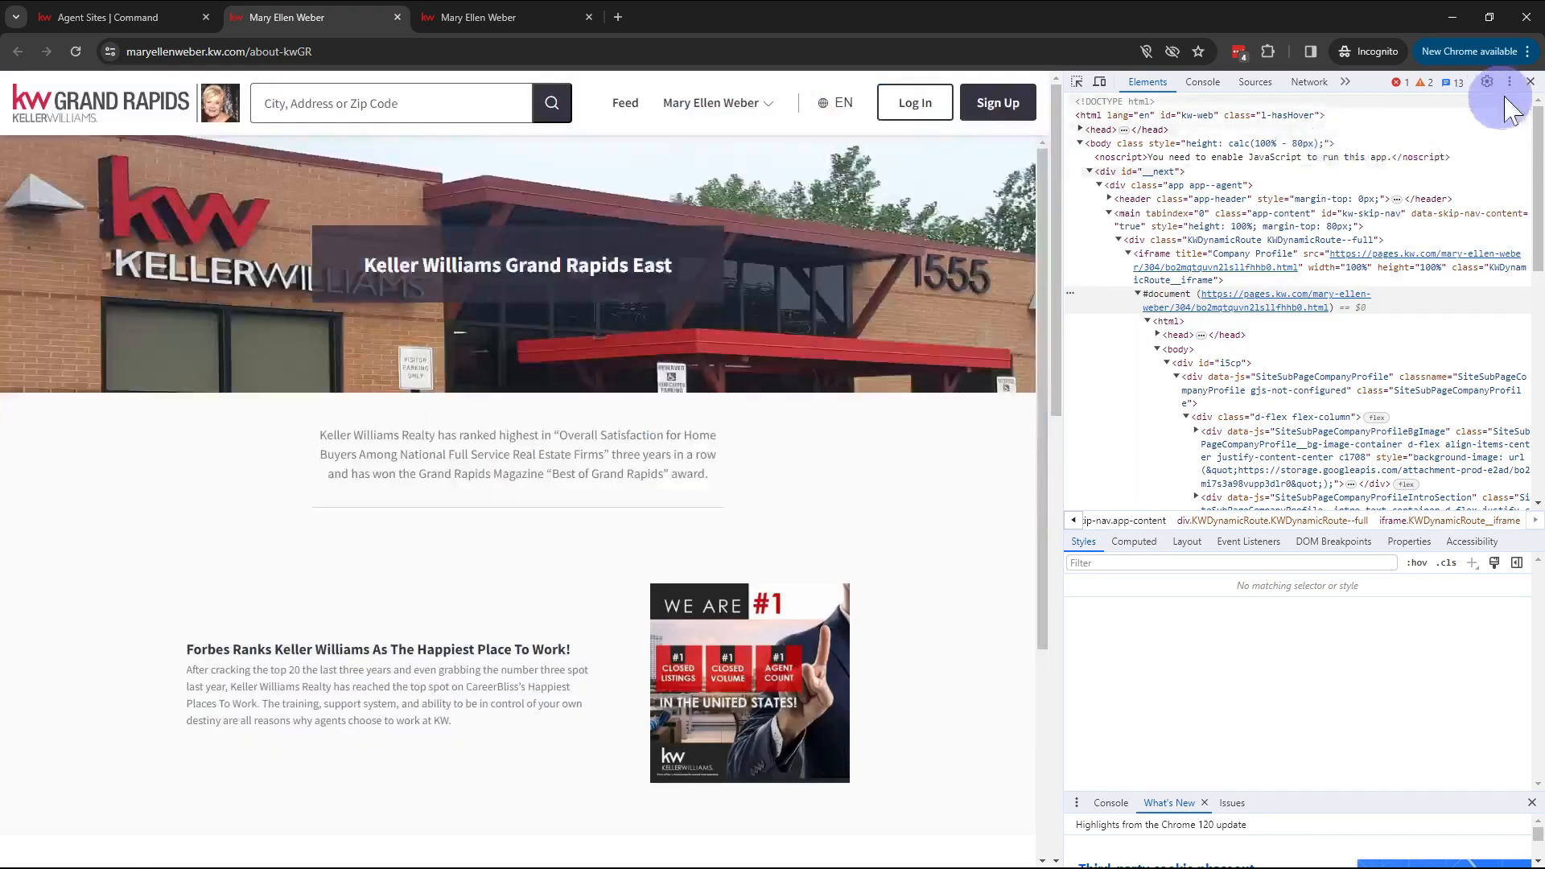
{"action": "left_click", "coordinate": [1531, 83]}
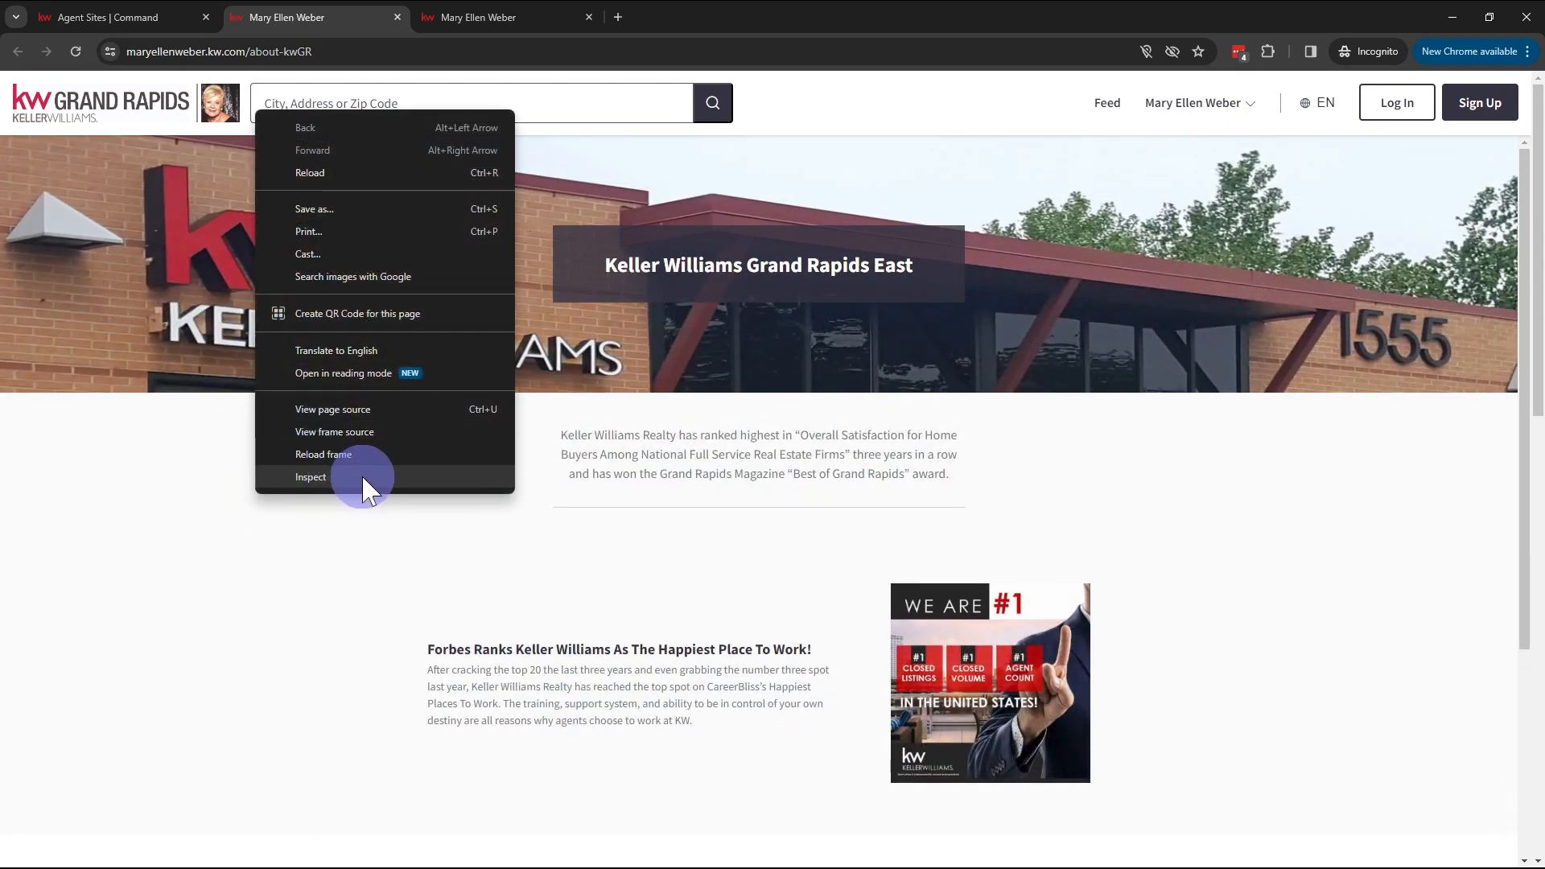
Step: Copy the embedded Company Profile frame's pages.kw.com document address again and close DevTools
{"action": "left_click", "coordinate": [363, 478]}
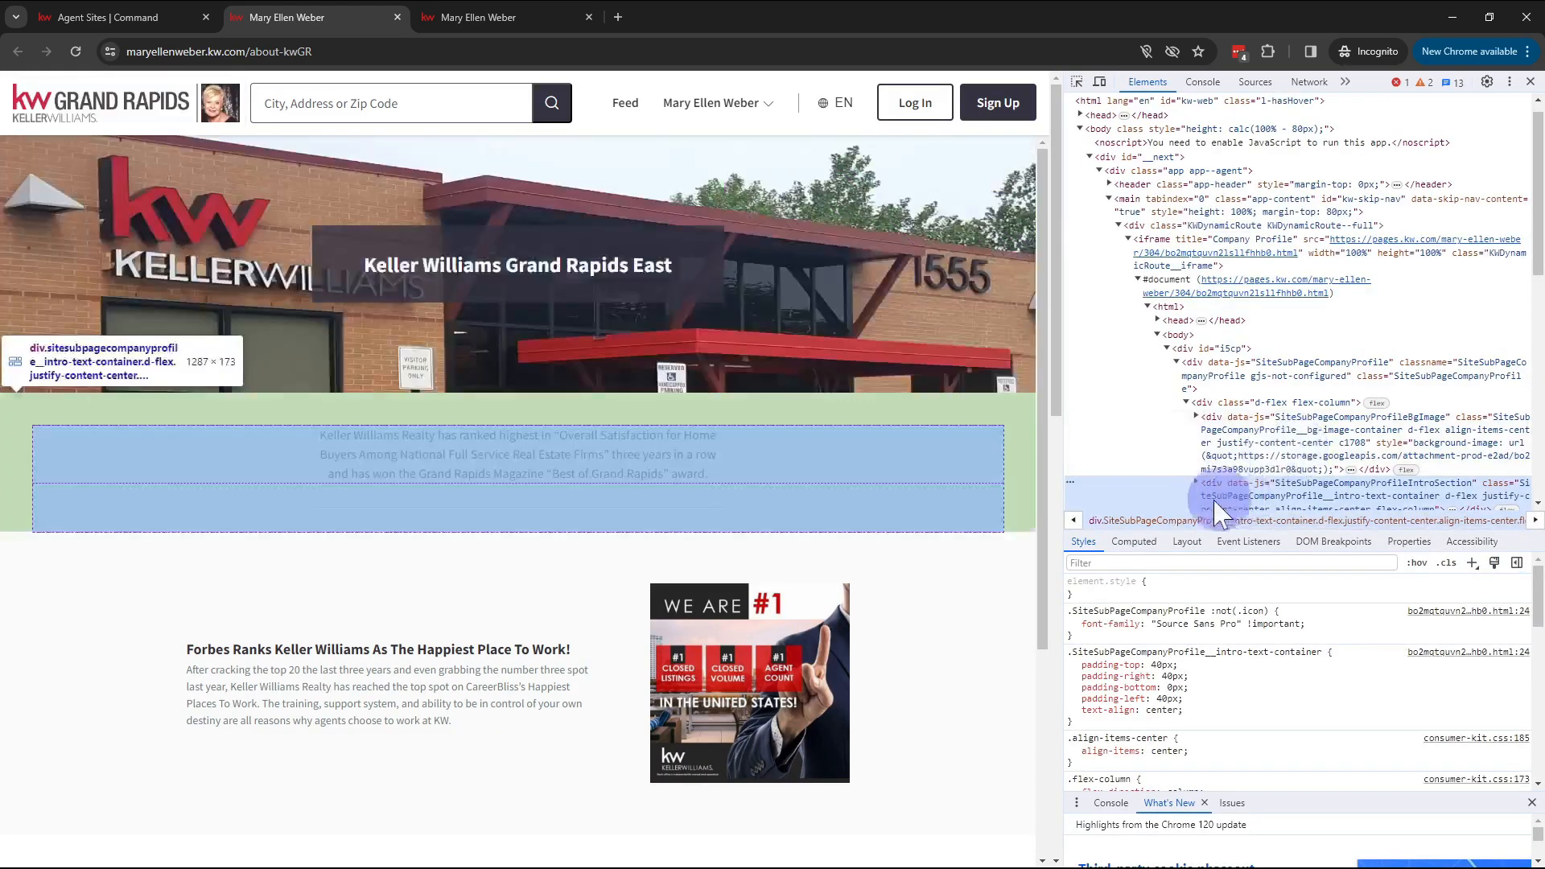
{"action": "scroll", "coordinate": [1216, 503], "scroll_direction": "up", "scroll_amount": 2}
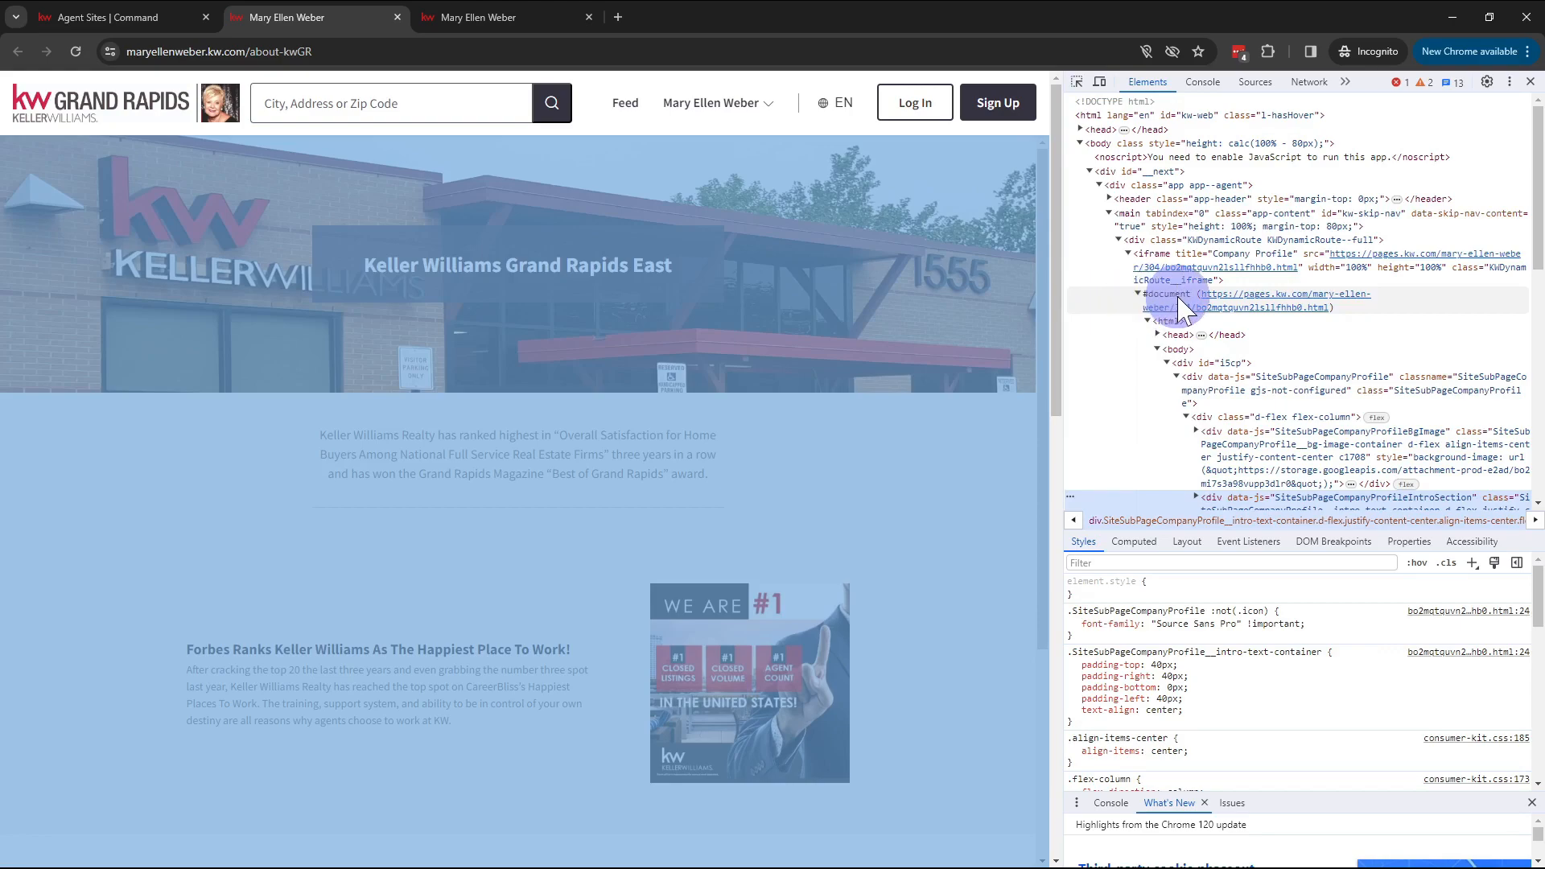
{"action": "right_click", "coordinate": [1250, 293]}
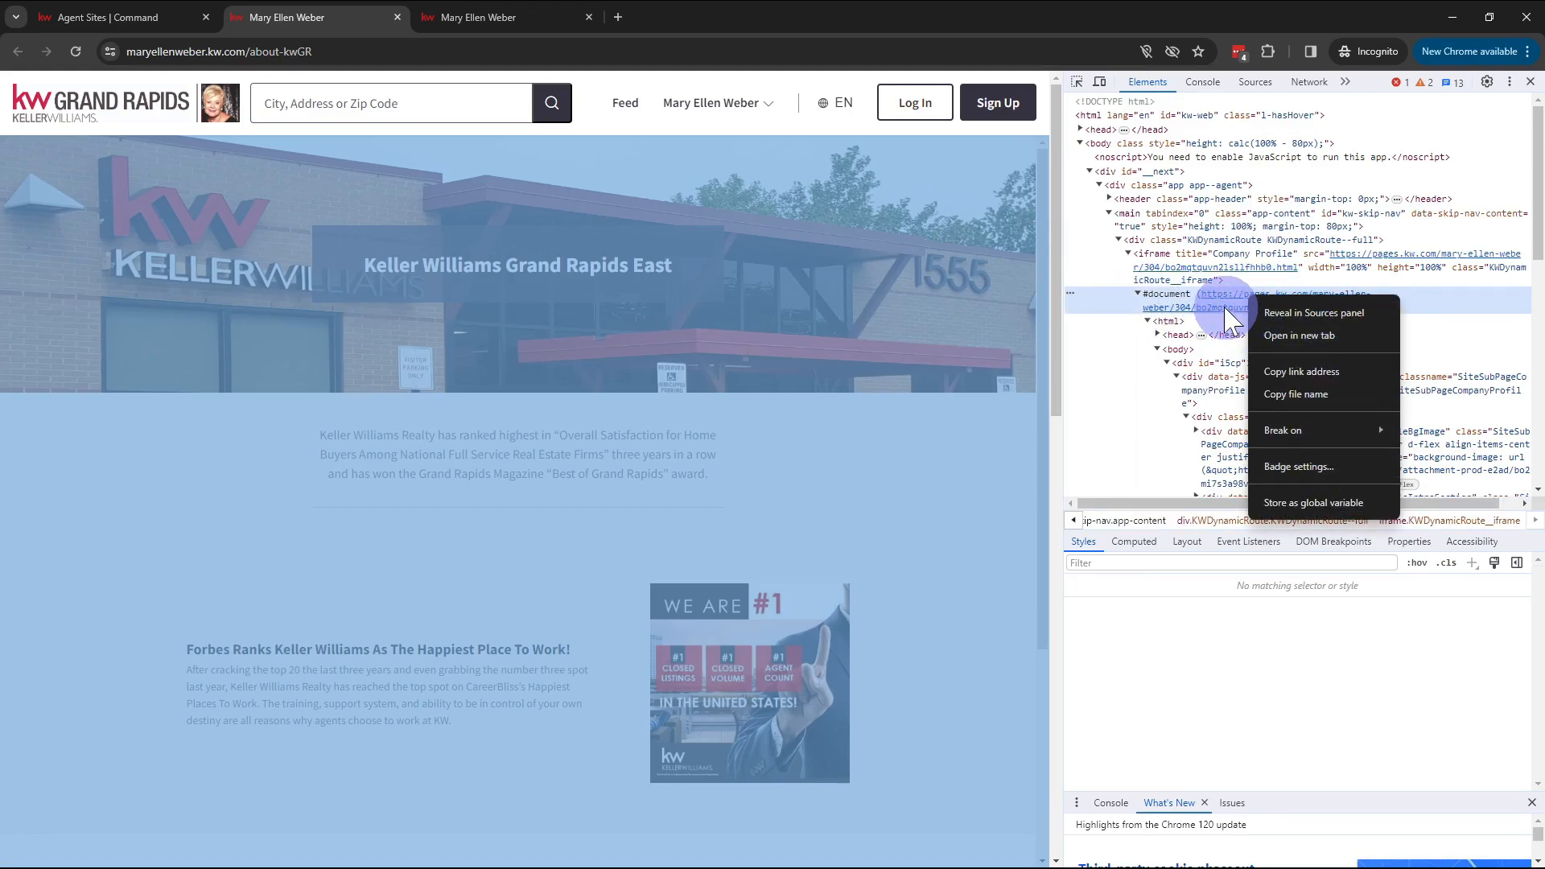
{"action": "right_click", "coordinate": [1225, 309]}
{"action": "left_click", "coordinate": [1294, 382]}
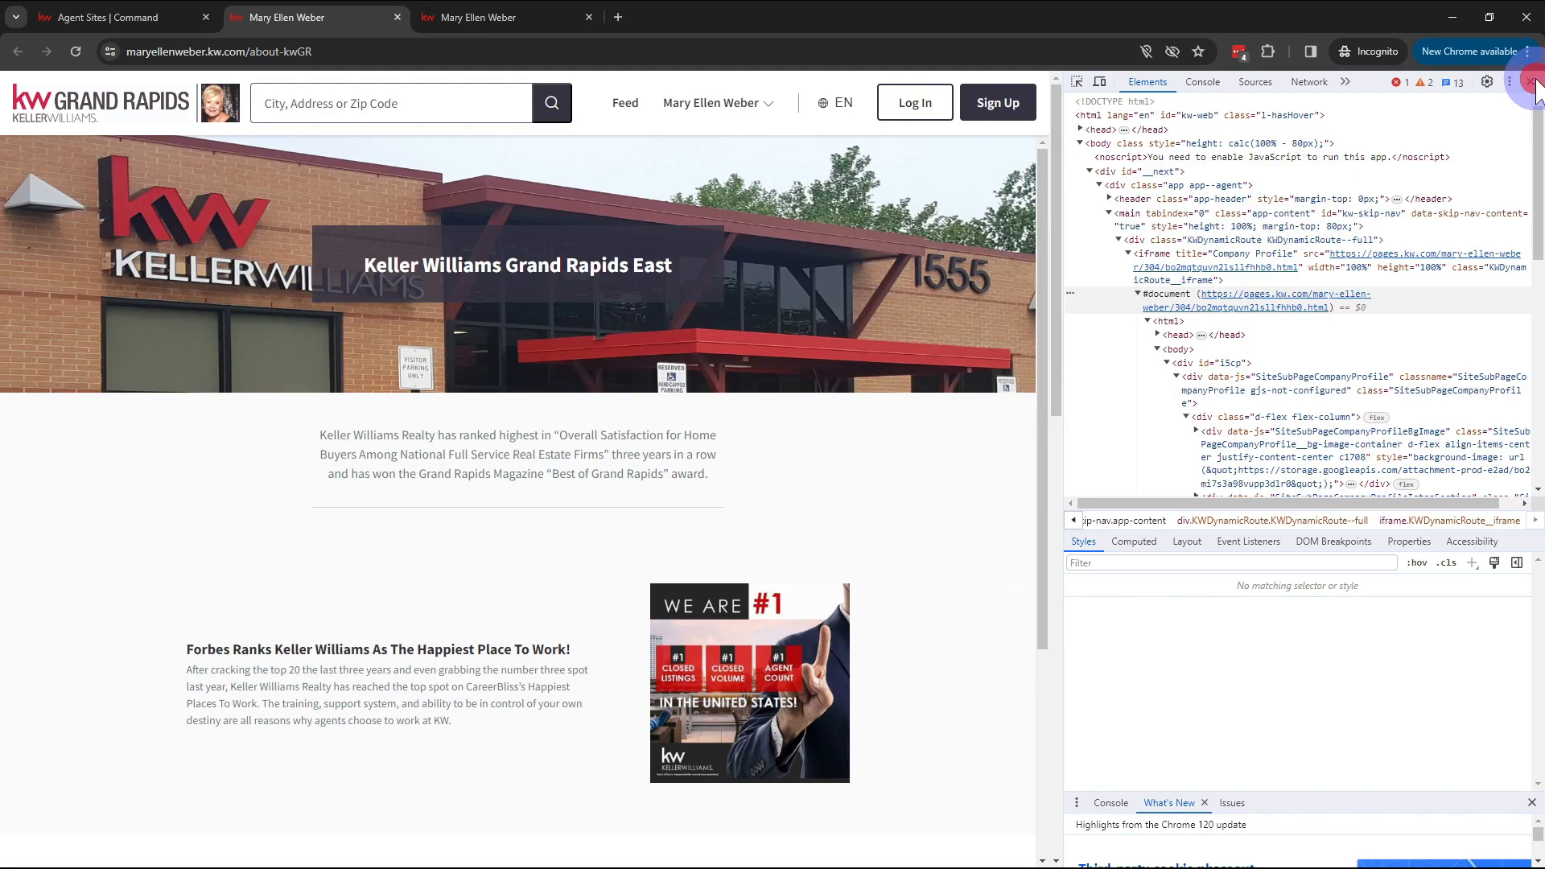
{"action": "left_click", "coordinate": [1533, 83]}
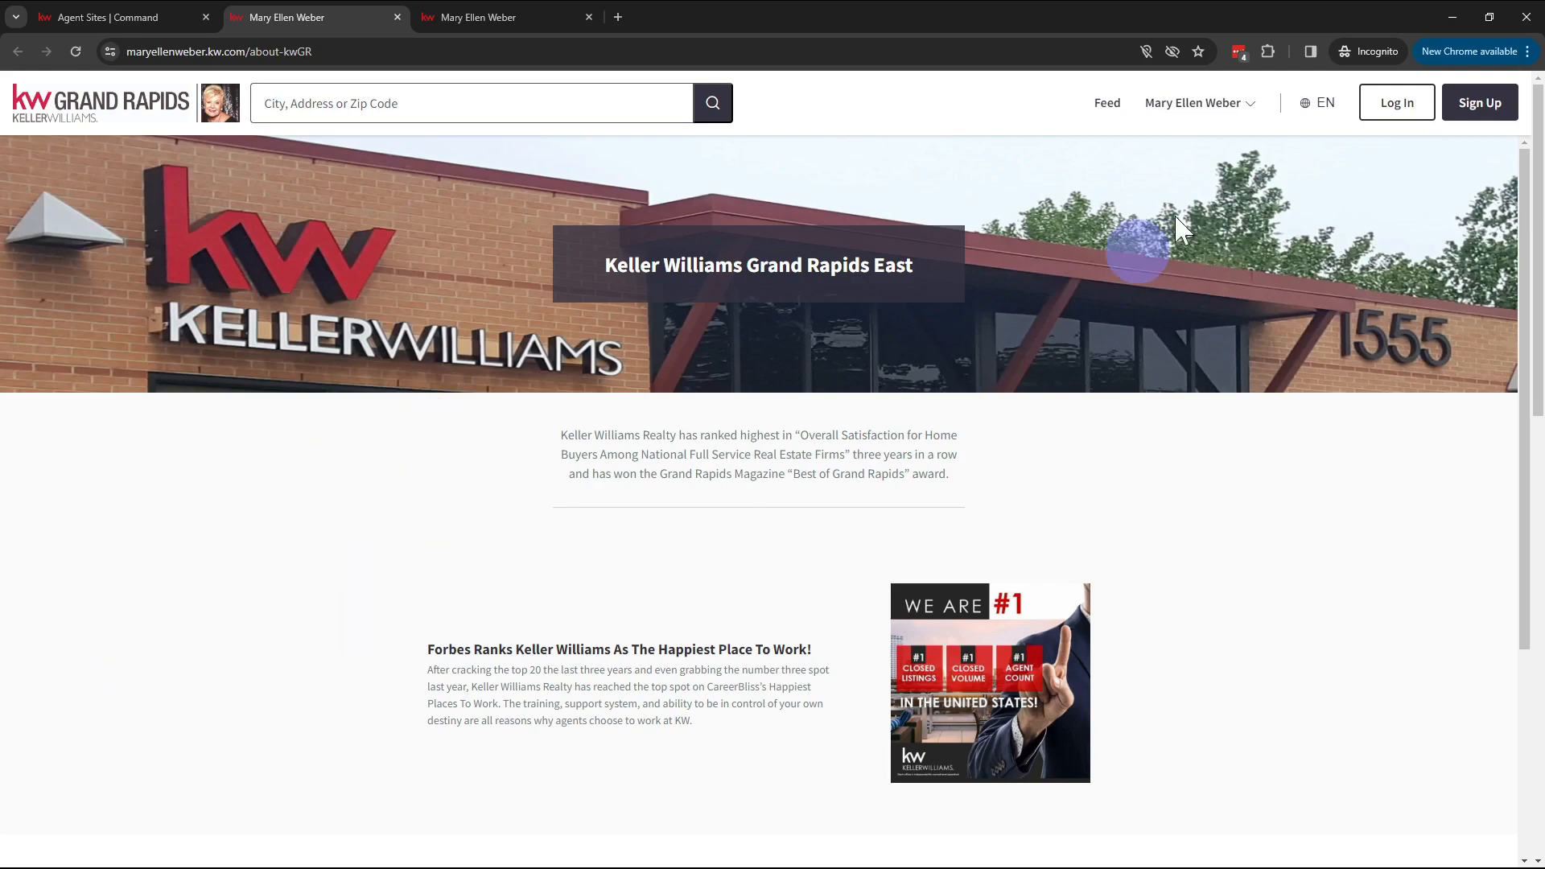
Step: Search 'affordability calculator kw' in a new incognito tab and dismiss the location prompt
{"action": "left_click", "coordinate": [620, 19]}
{"action": "type", "text": "affordability calcu"}
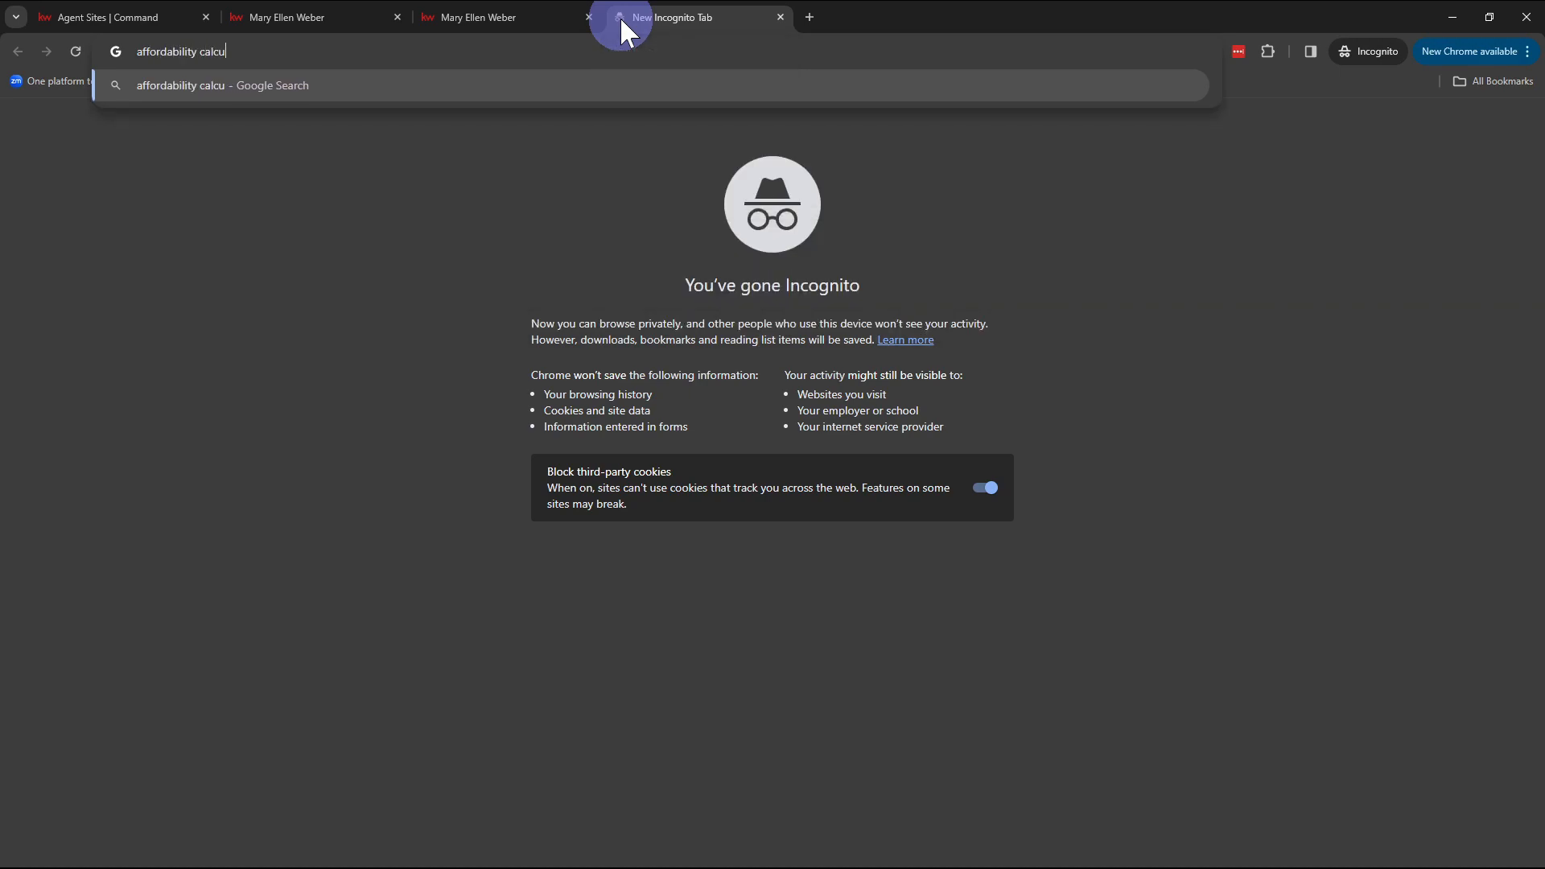
{"action": "type", "text": "lator kw"}
{"action": "key", "text": "Return"}
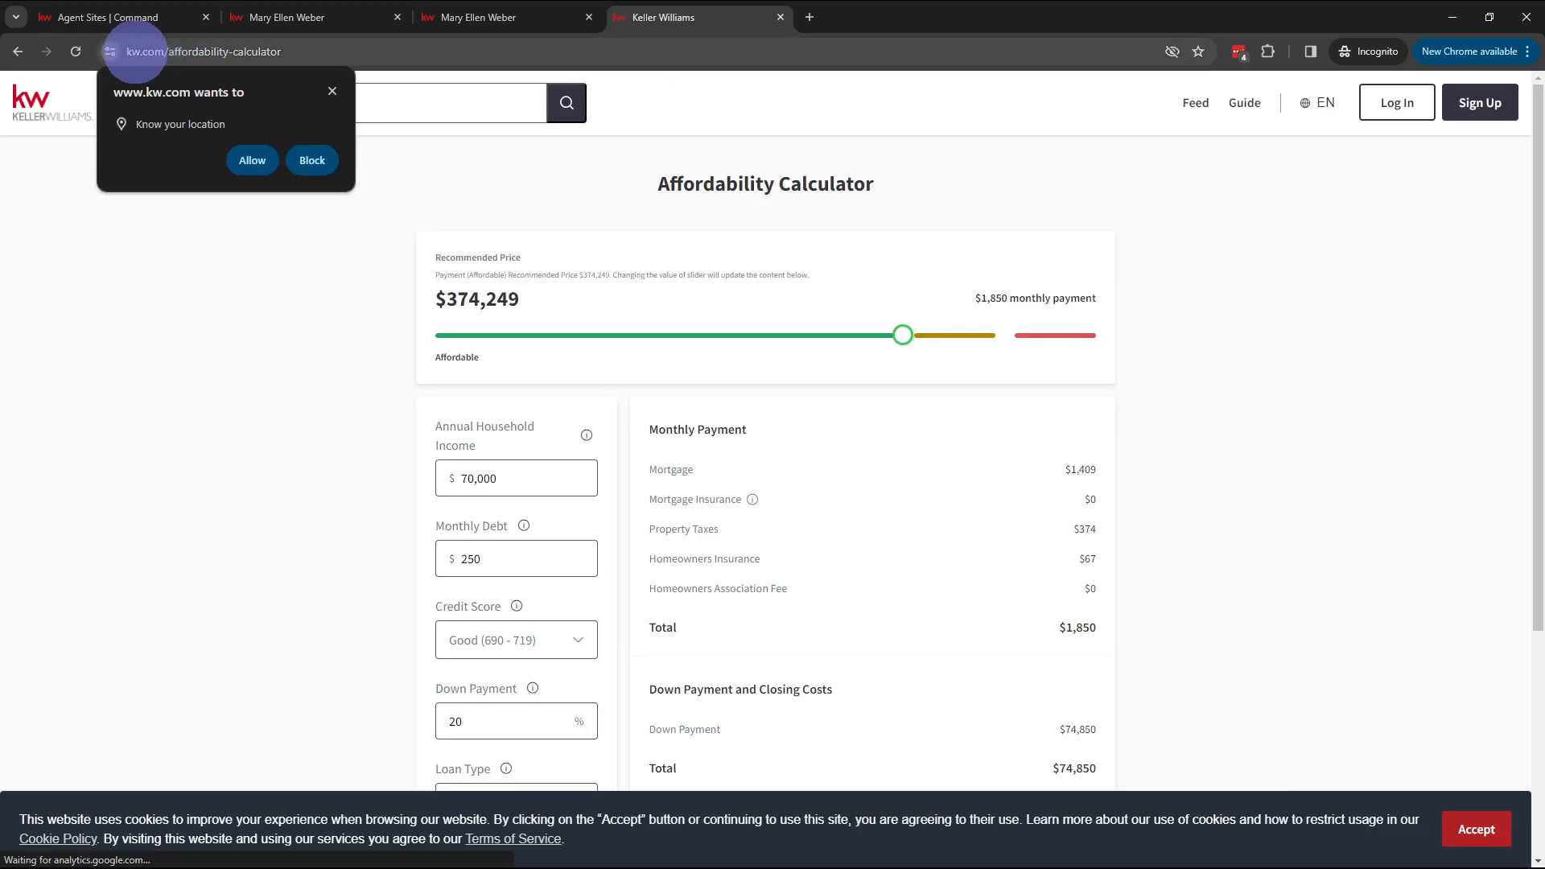
{"action": "left_click", "coordinate": [331, 91]}
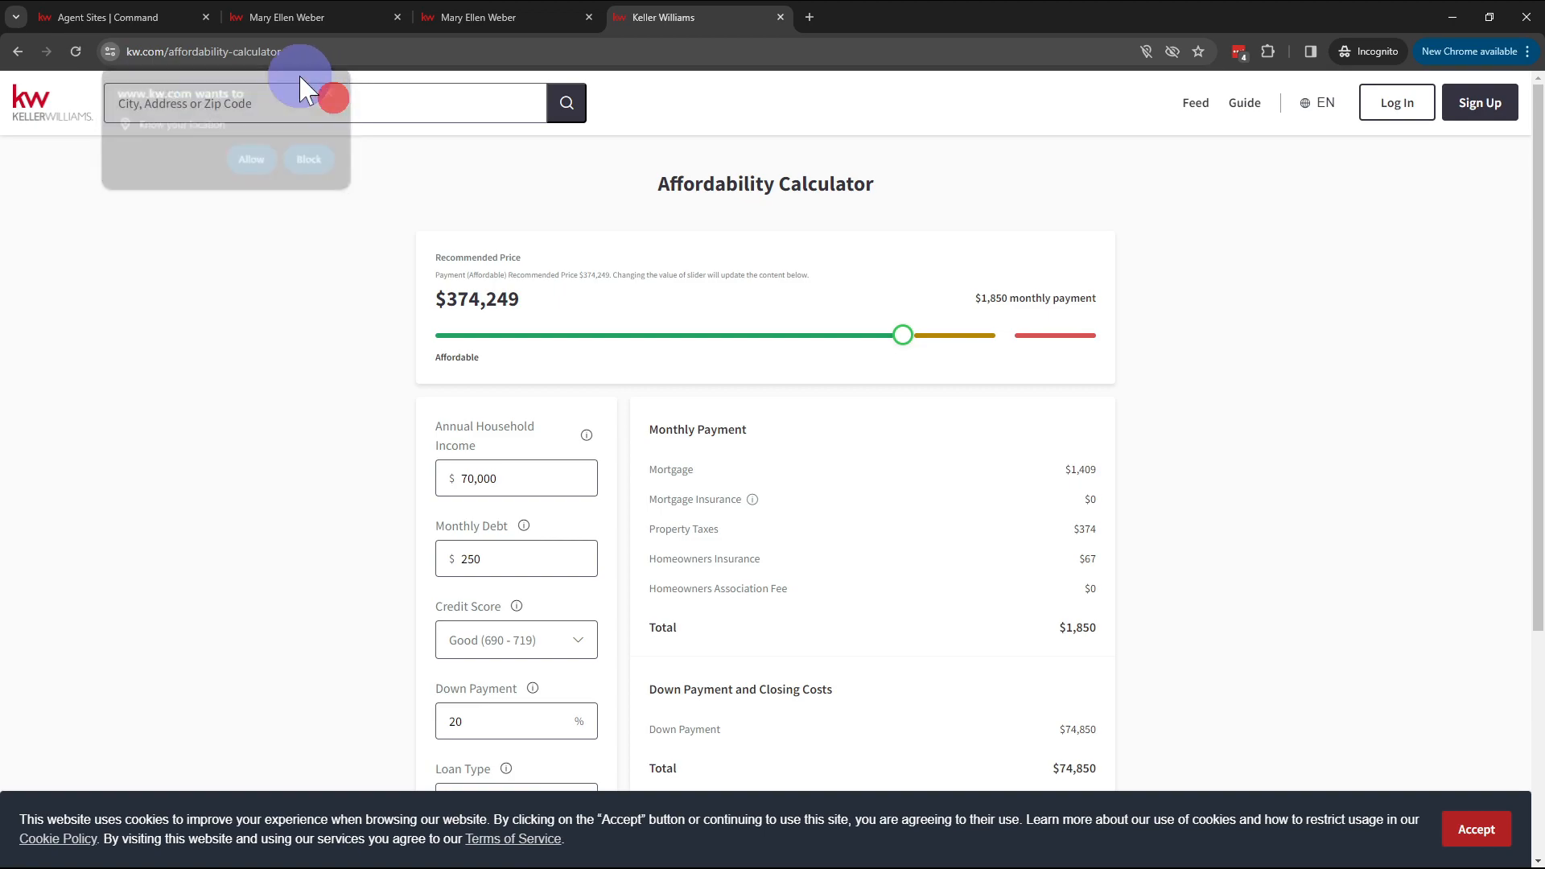
Step: Replace the calculator page address with a web search for 'notepad'
{"action": "double_click", "coordinate": [243, 57]}
{"action": "key", "text": "ctrl+shift+Left"}
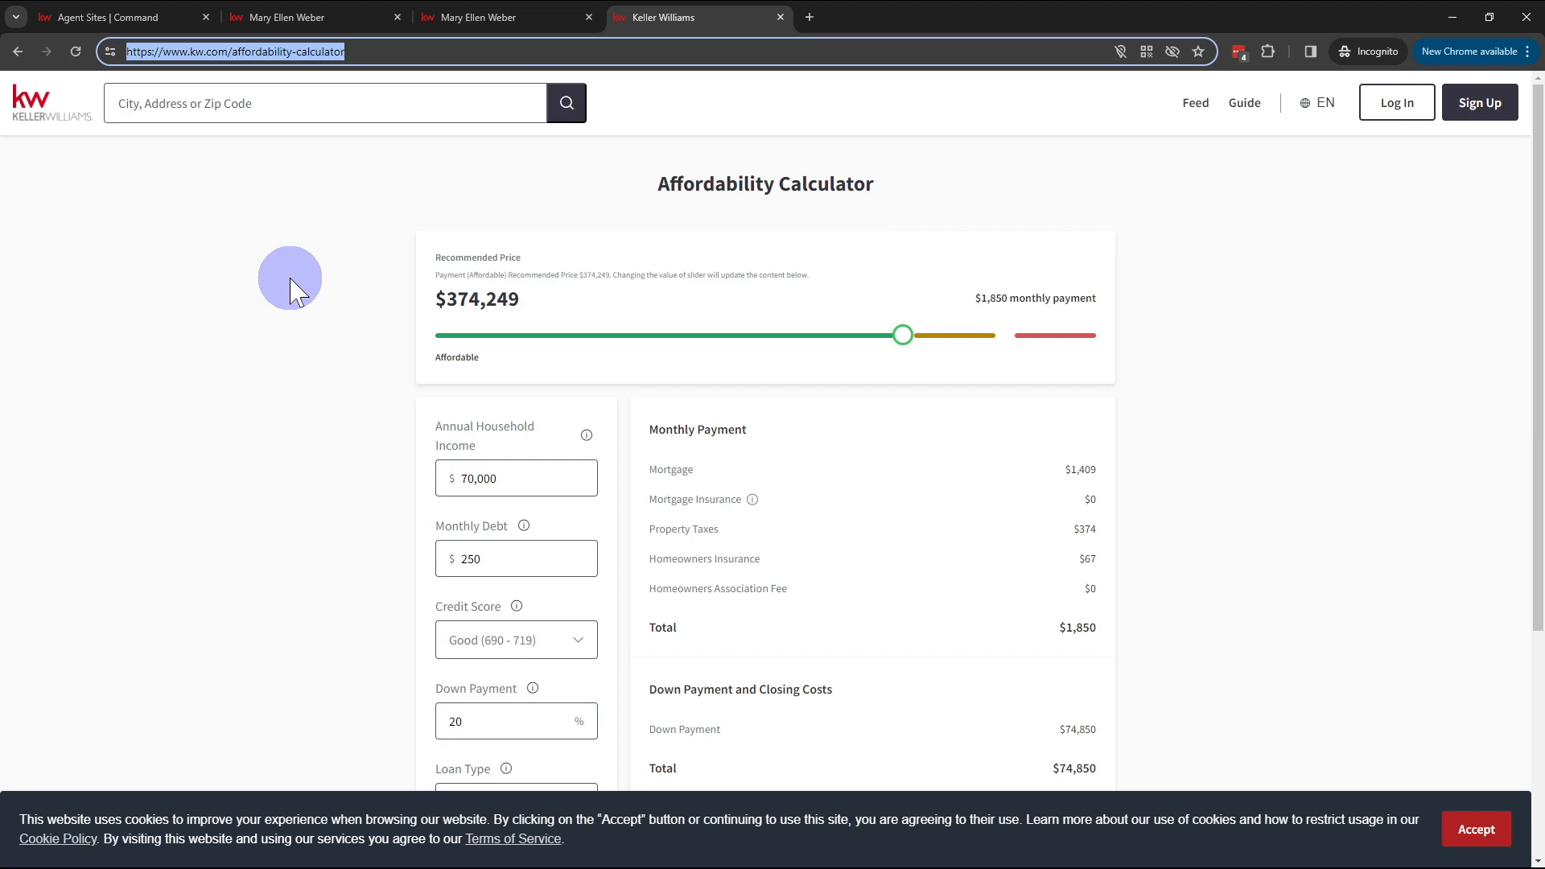
{"action": "type", "text": "notepad"}
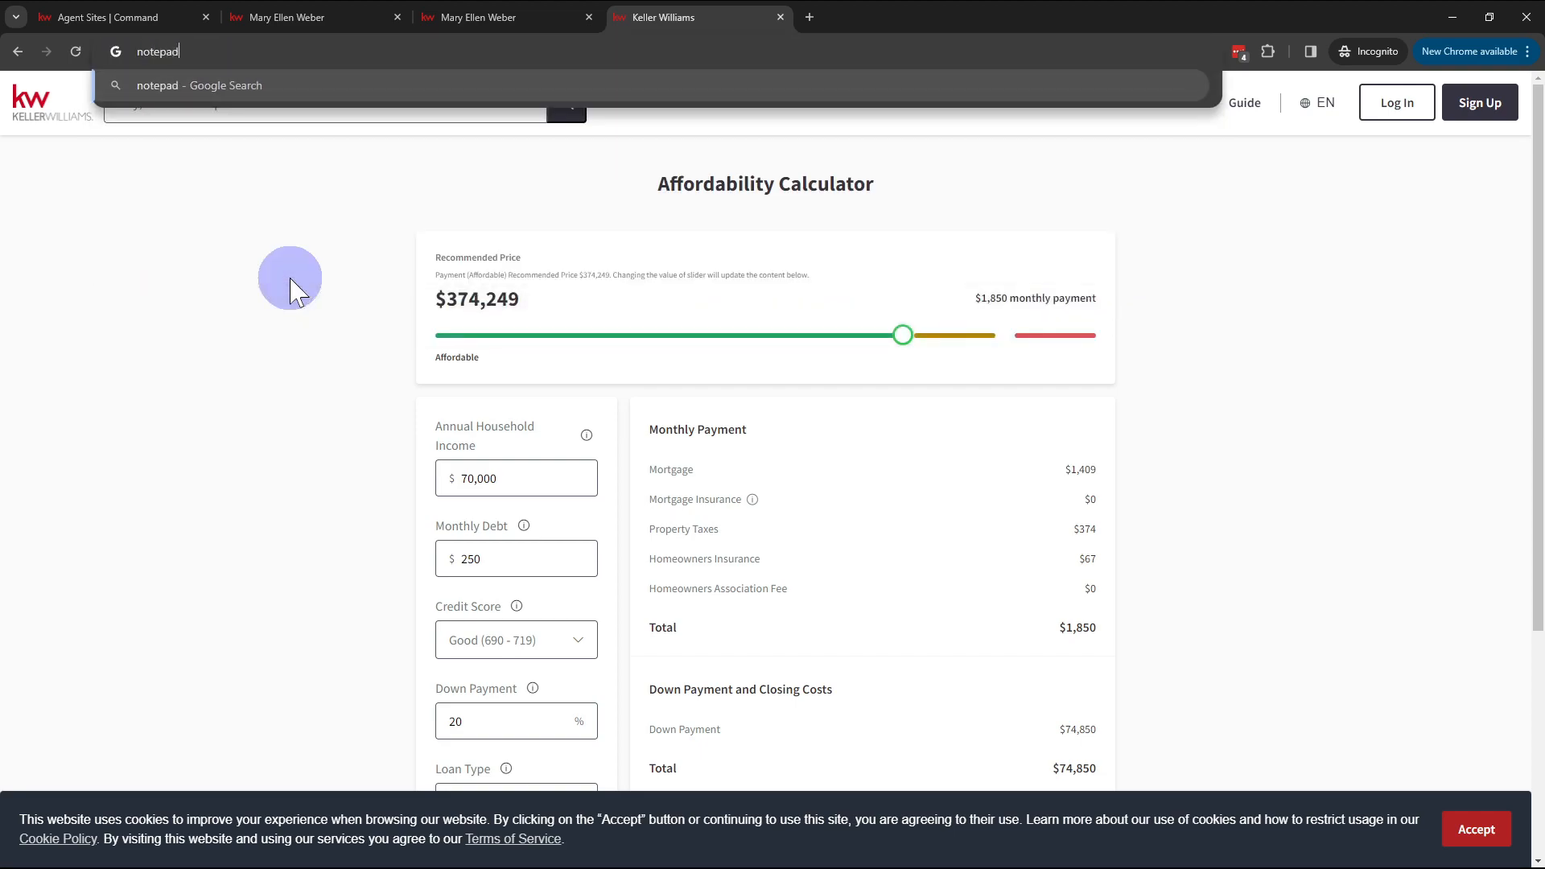
{"action": "key", "text": "Return"}
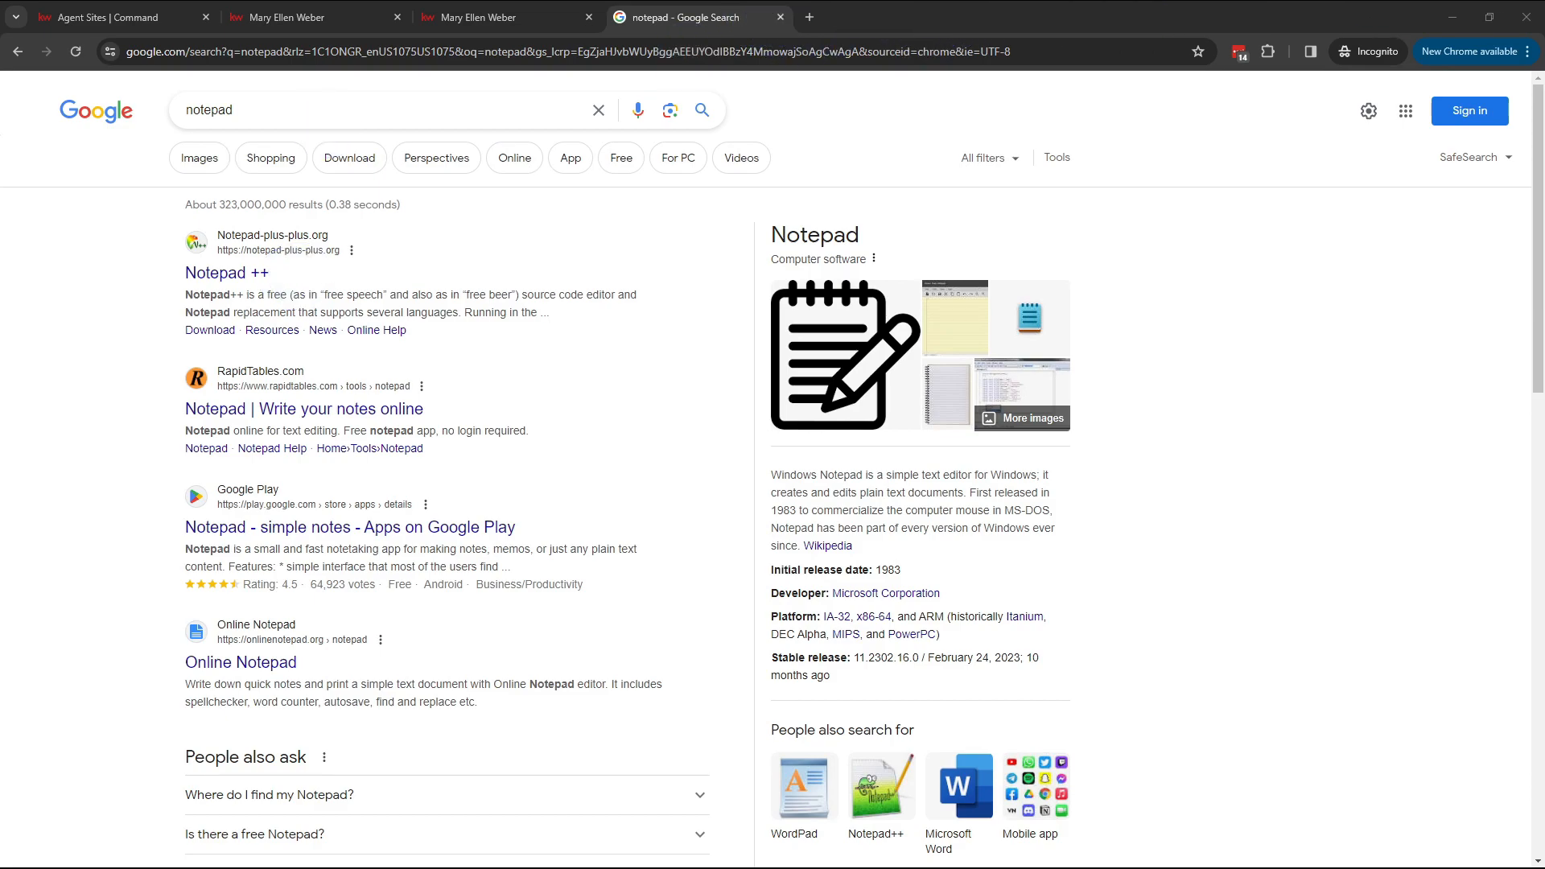
Step: Paste the copied pages.kw.com frame address into a new Notepad note and open a blank Chrome tab
{"action": "left_click", "coordinate": [779, 18]}
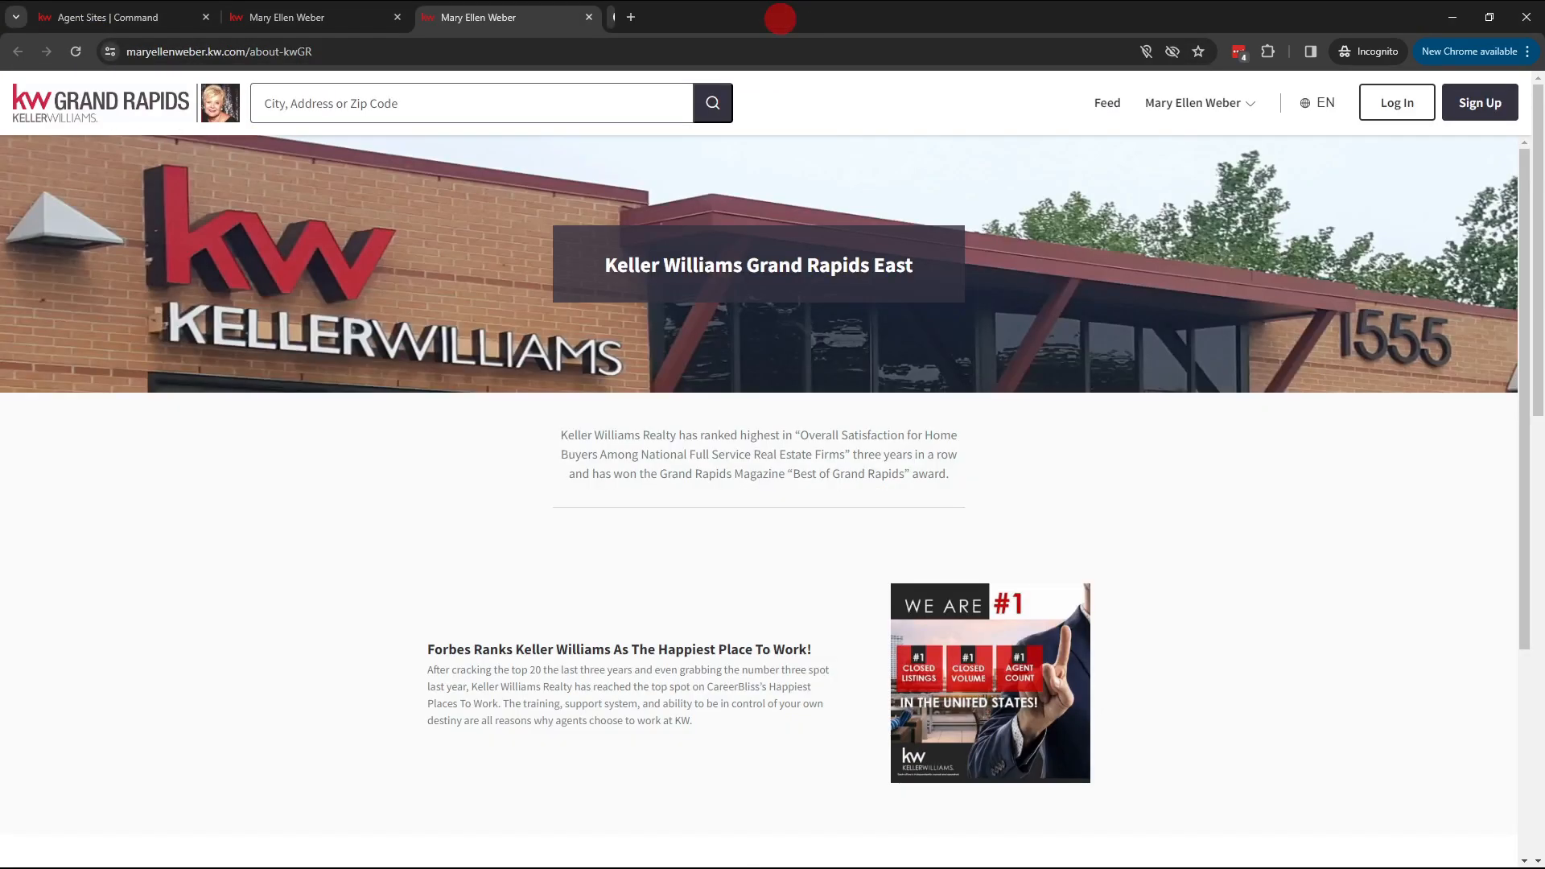
{"action": "left_click", "coordinate": [876, 354]}
{"action": "key", "text": "ctrl+v"}
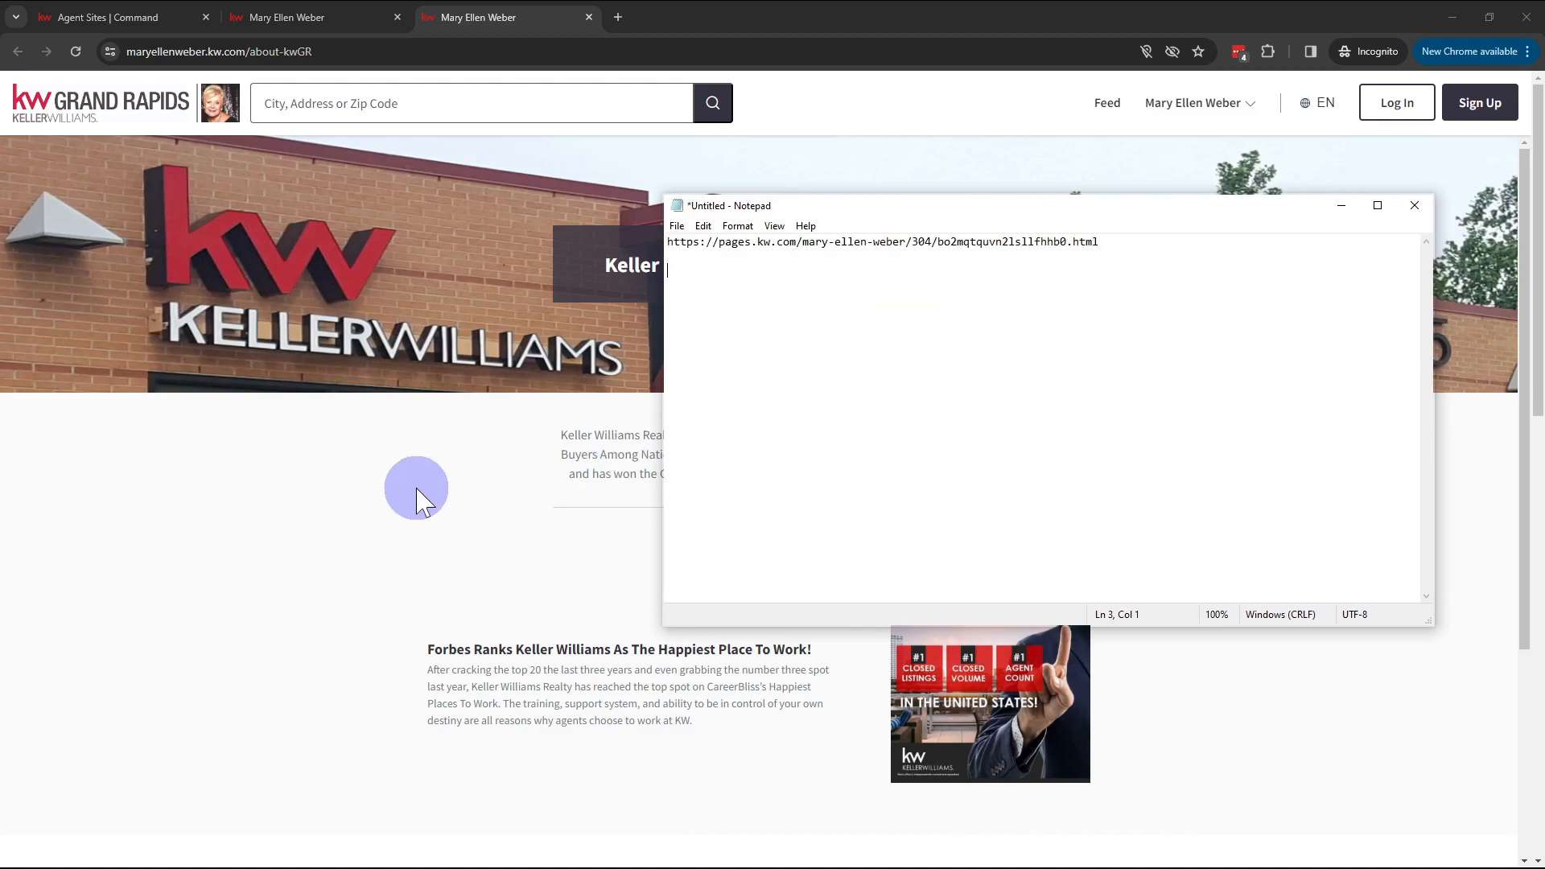
{"action": "left_click", "coordinate": [674, 14]}
{"action": "key", "text": "ctrl+t"}
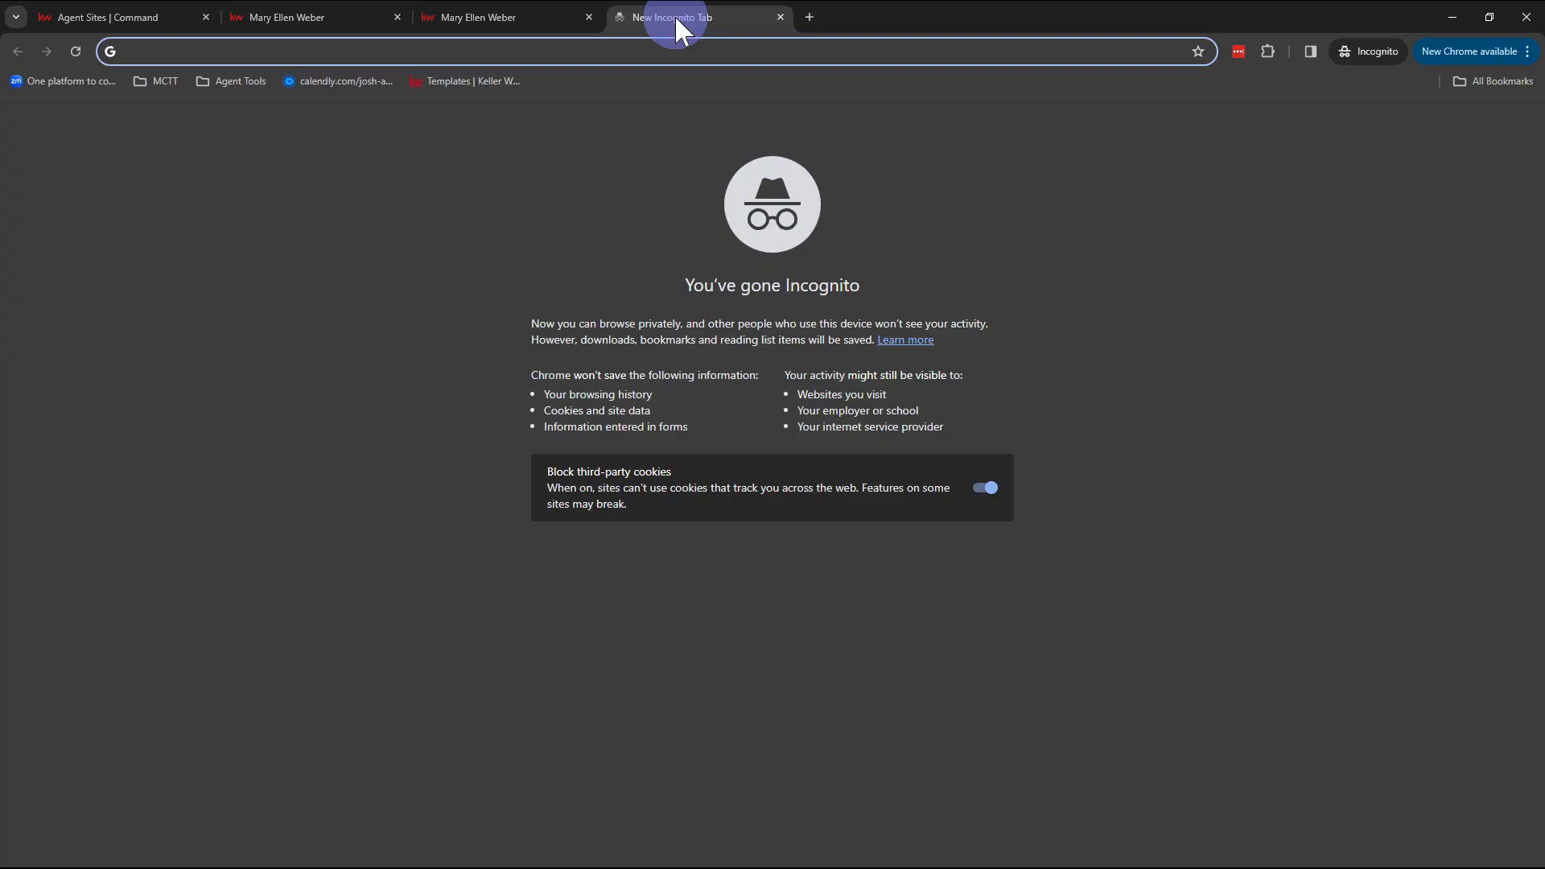
Step: Search 'affordability calculator kw', open the kw.com Affordability Calculator, and block location access
{"action": "type", "text": "affordabil"}
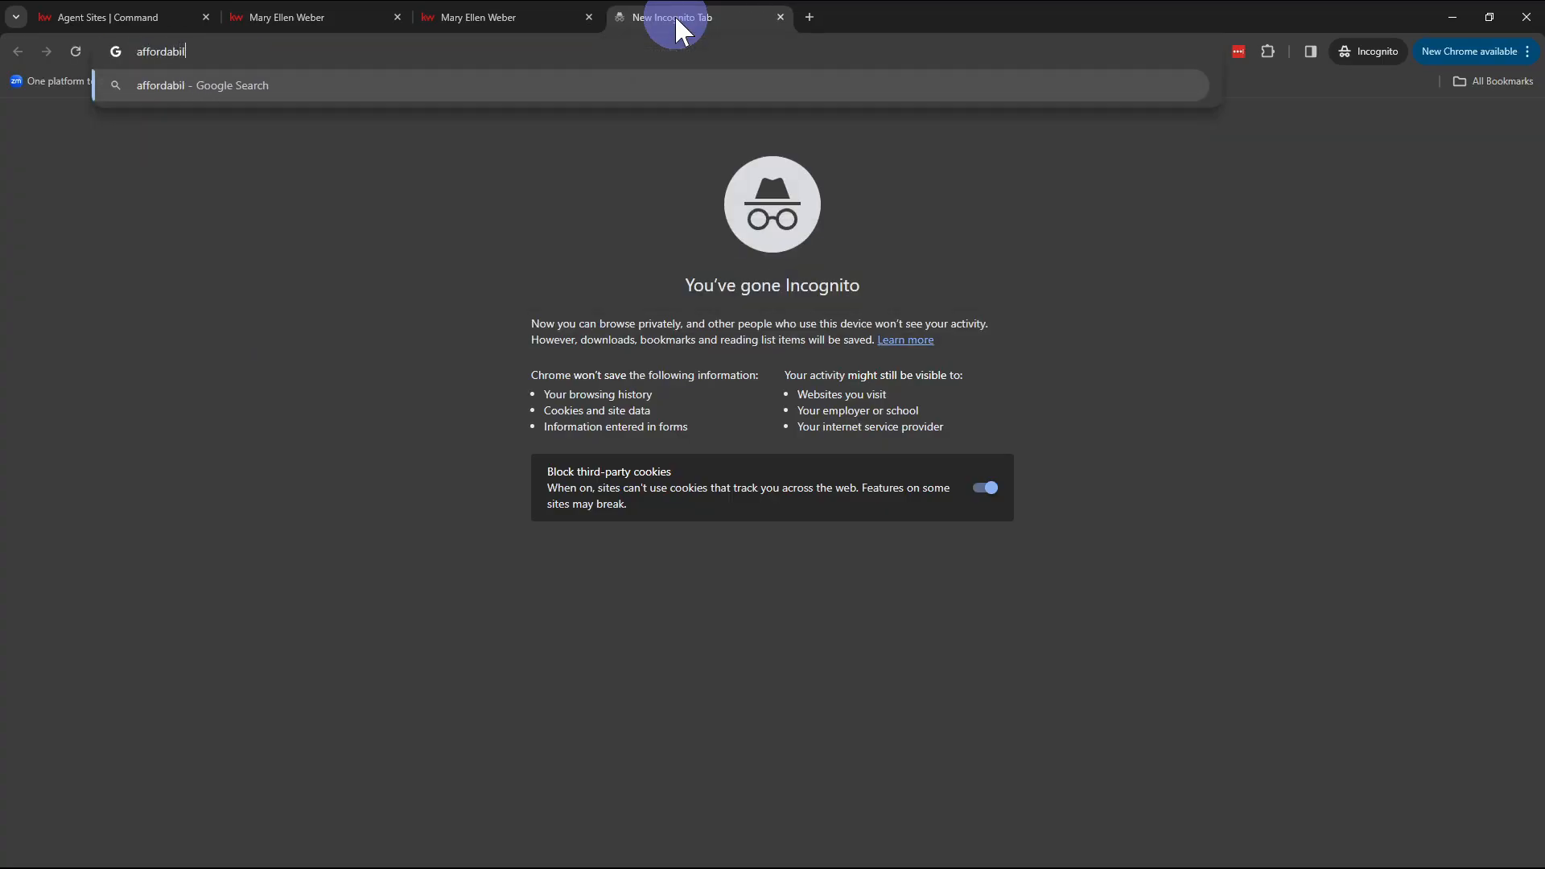
{"action": "type", "text": "ity calcula"}
{"action": "key", "text": "BackSpace"}
{"action": "type", "text": "lator"}
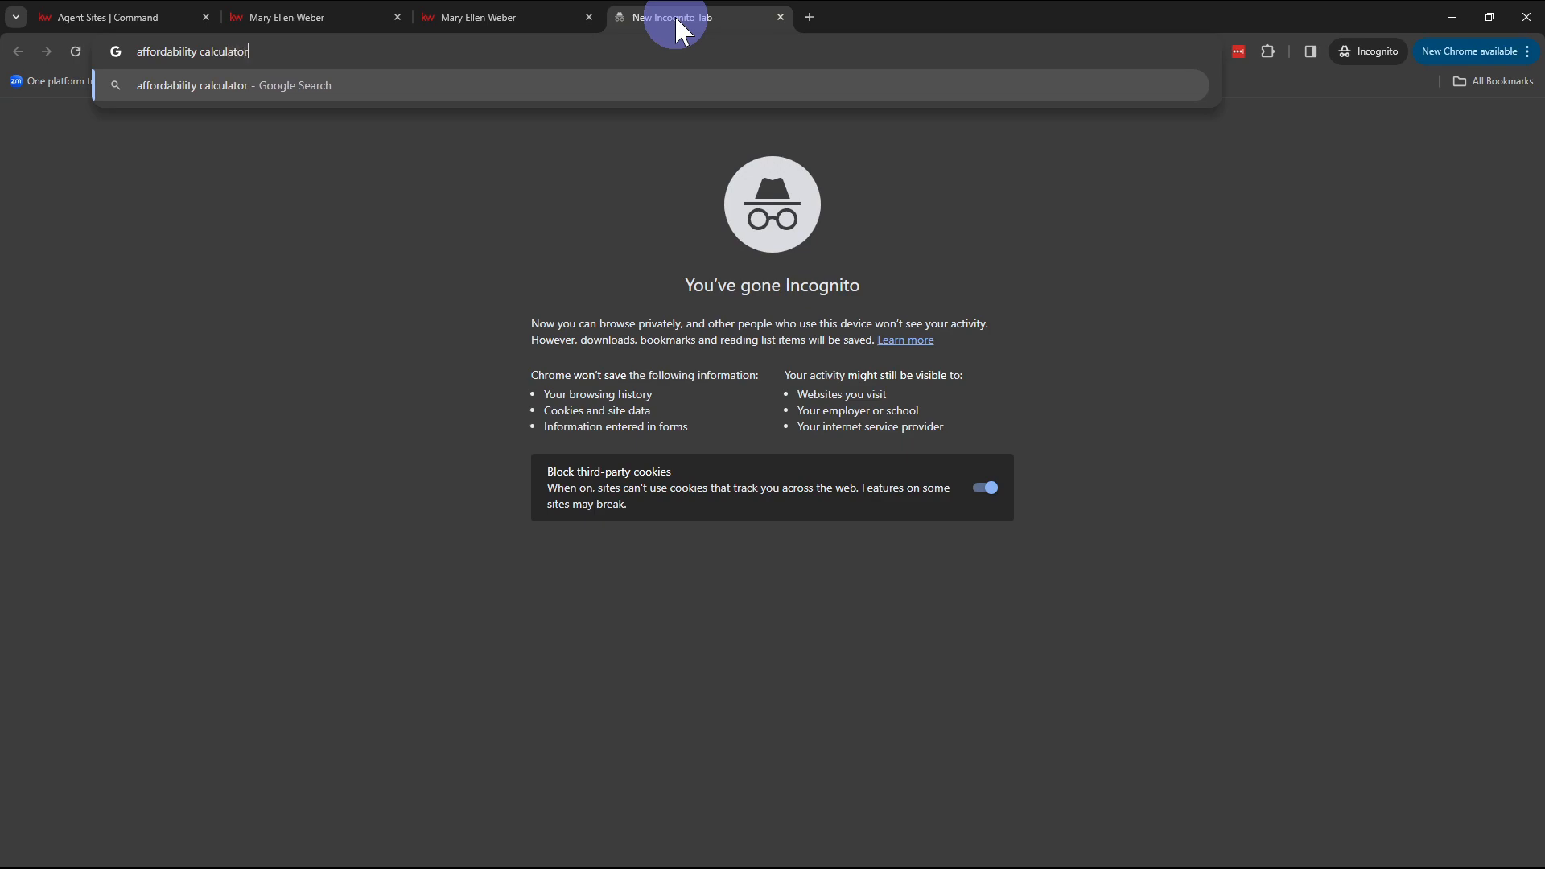
{"action": "key", "text": "Return"}
{"action": "left_click", "coordinate": [334, 123]}
{"action": "type", "text": "kw"}
{"action": "key", "text": "Return"}
{"action": "left_click", "coordinate": [333, 274]}
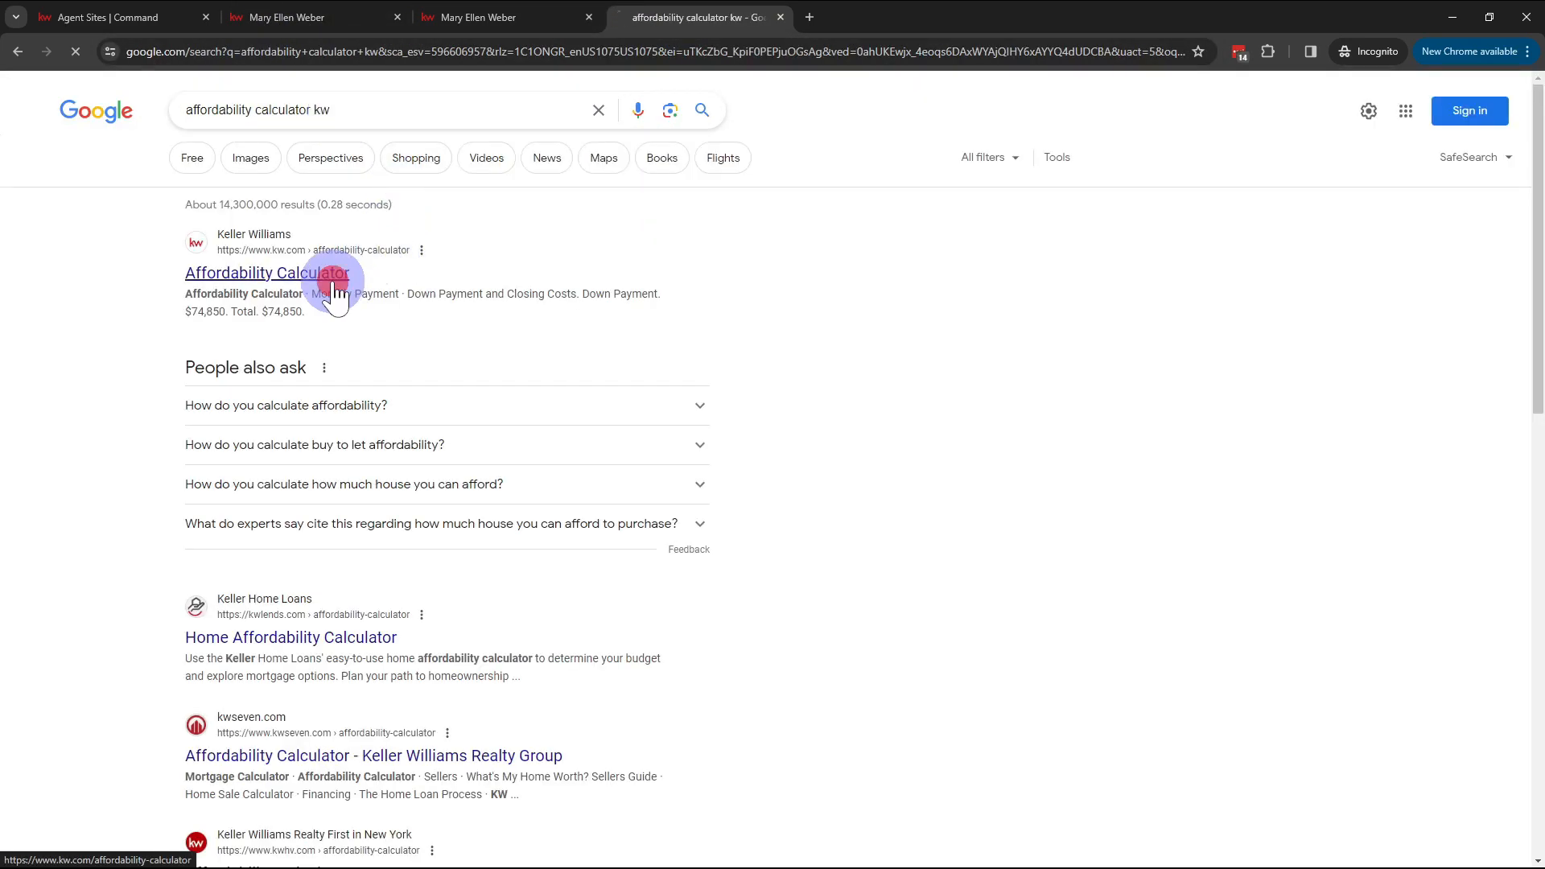
{"action": "left_click", "coordinate": [564, 56]}
{"action": "key", "text": "ctrl+c"}
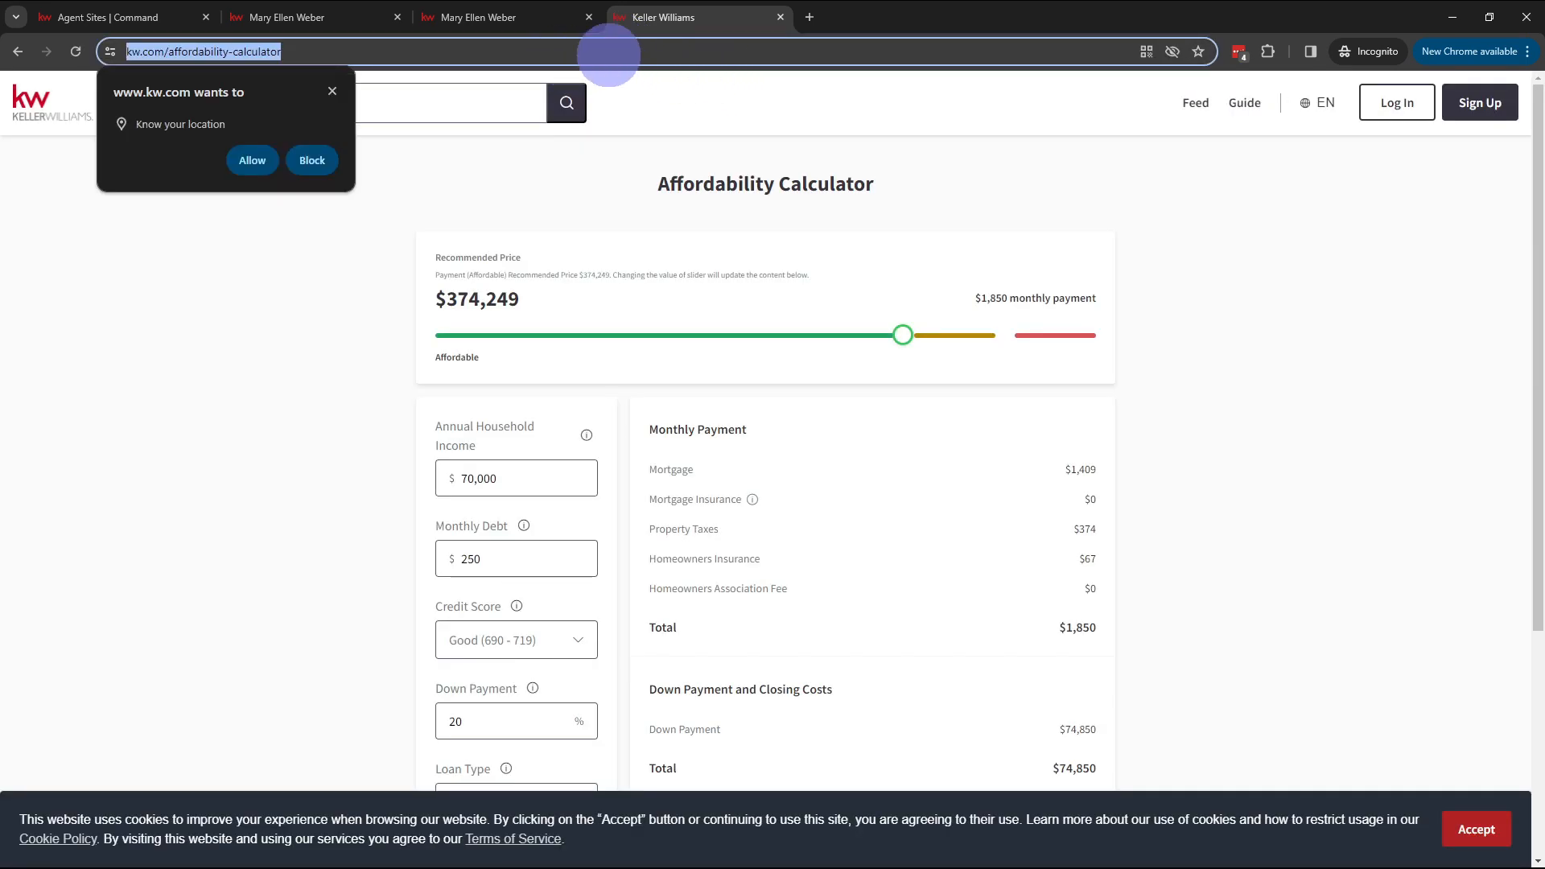
{"action": "left_click", "coordinate": [307, 161]}
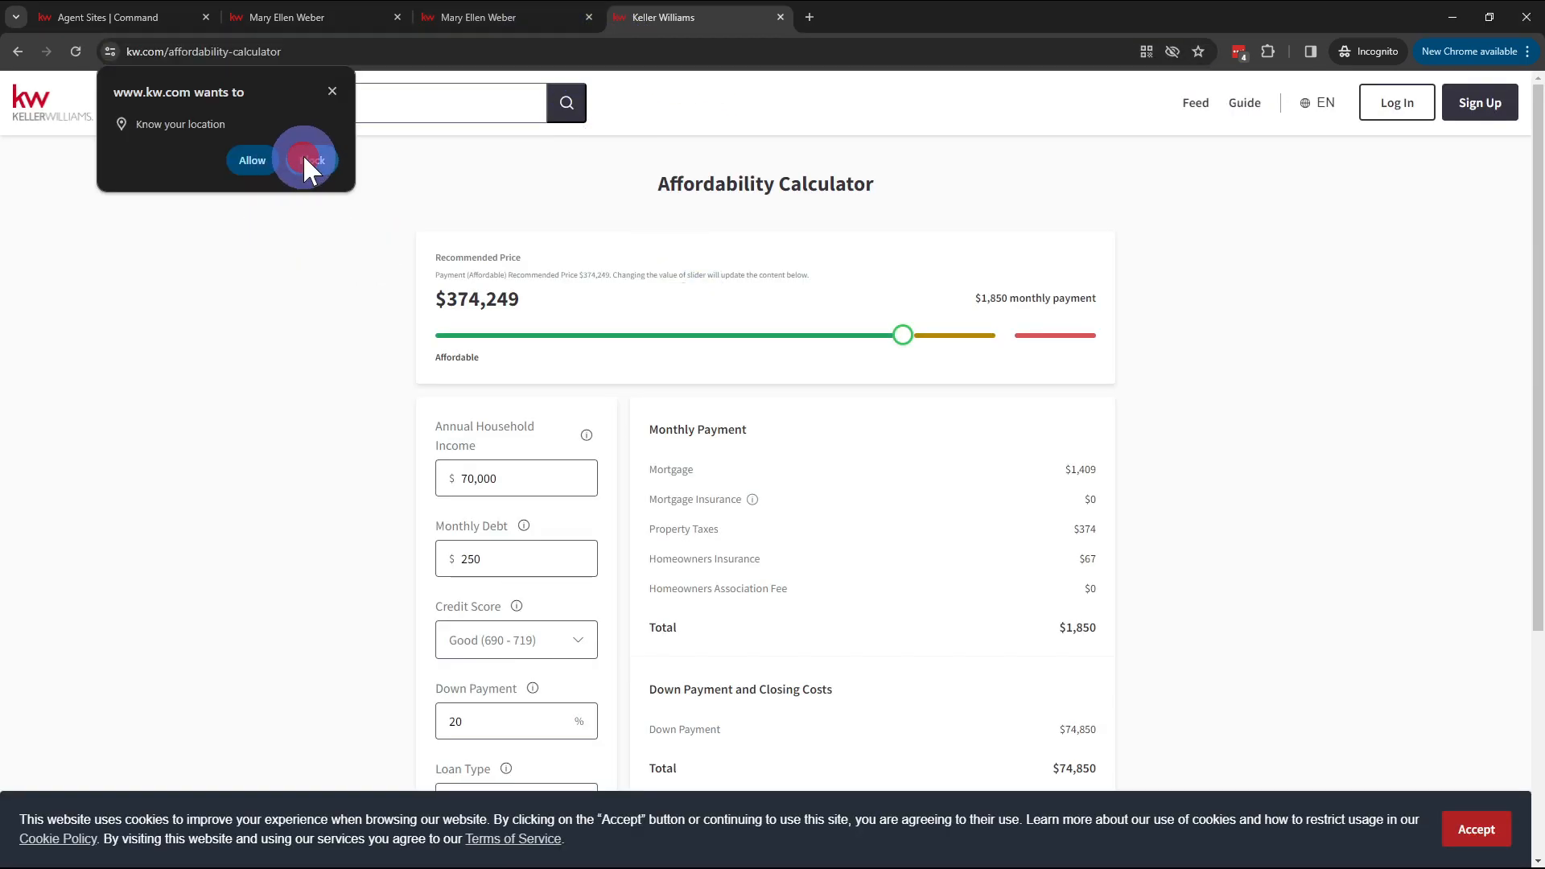
{"action": "key", "text": "alt+Tab"}
{"action": "key", "text": "ctrl+v"}
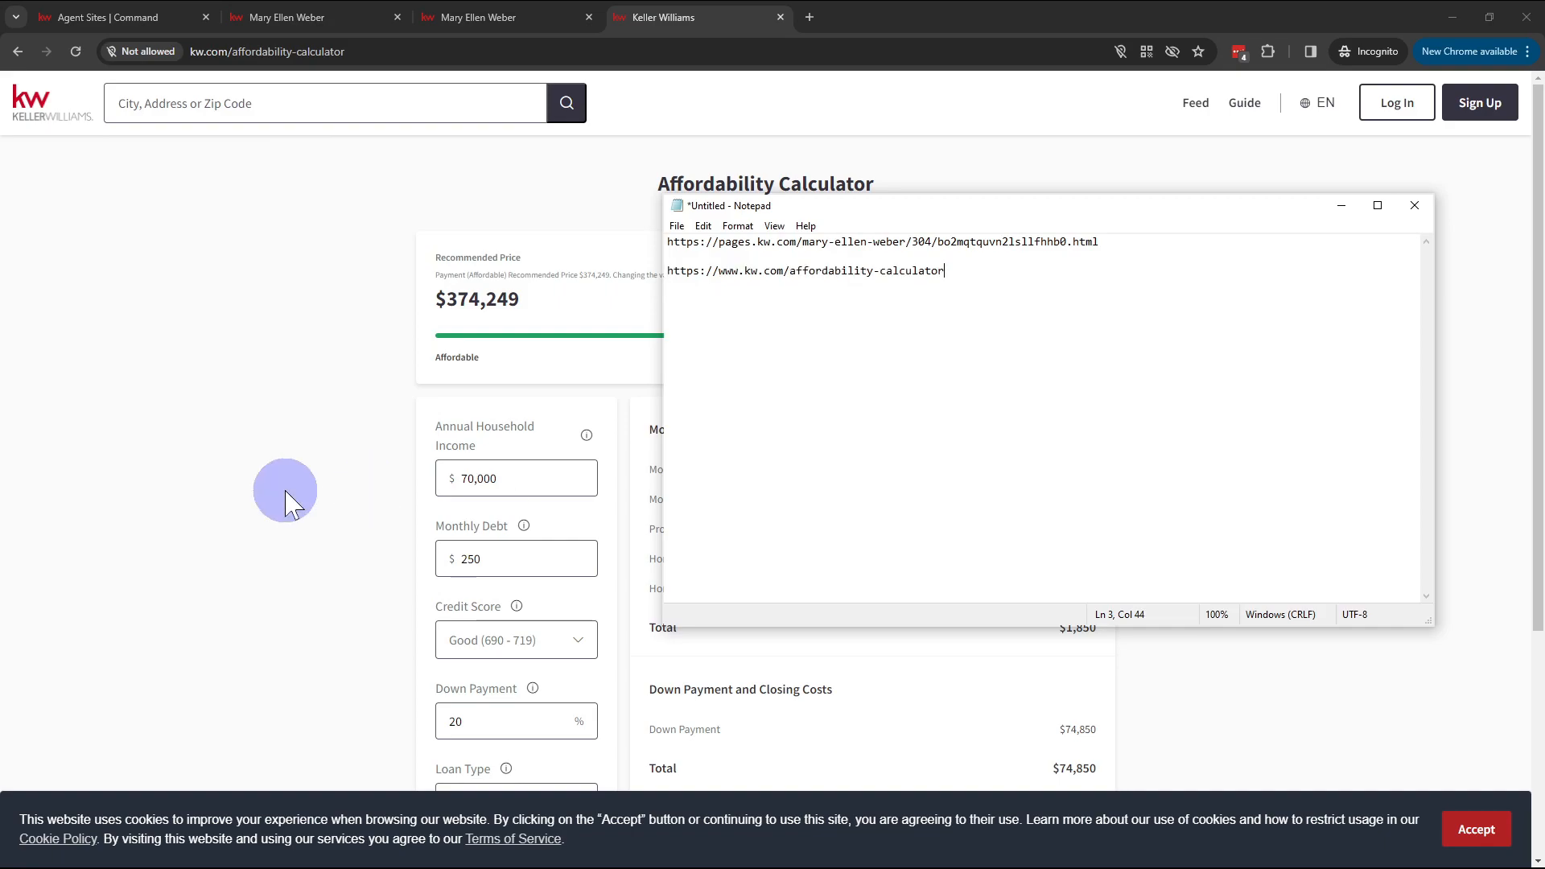
{"action": "left_click", "coordinate": [240, 481]}
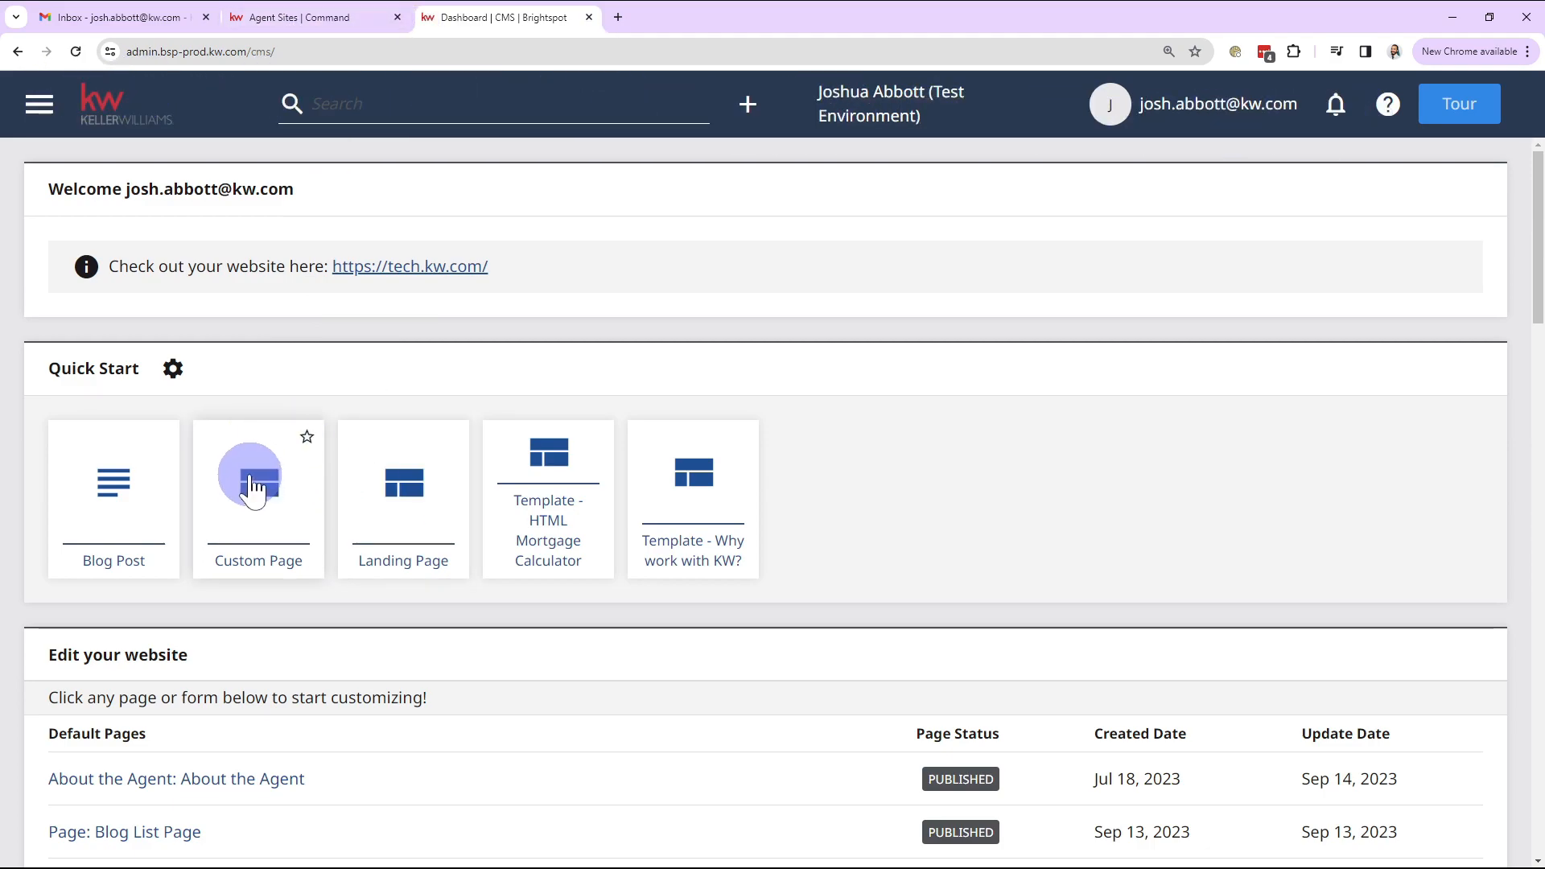
Step: Load tech.kw.com in a new tab, then go back to the Brightspot CMS dashboard tab
{"action": "left_click", "coordinate": [617, 17]}
{"action": "type", "text": "tech.kw.com"}
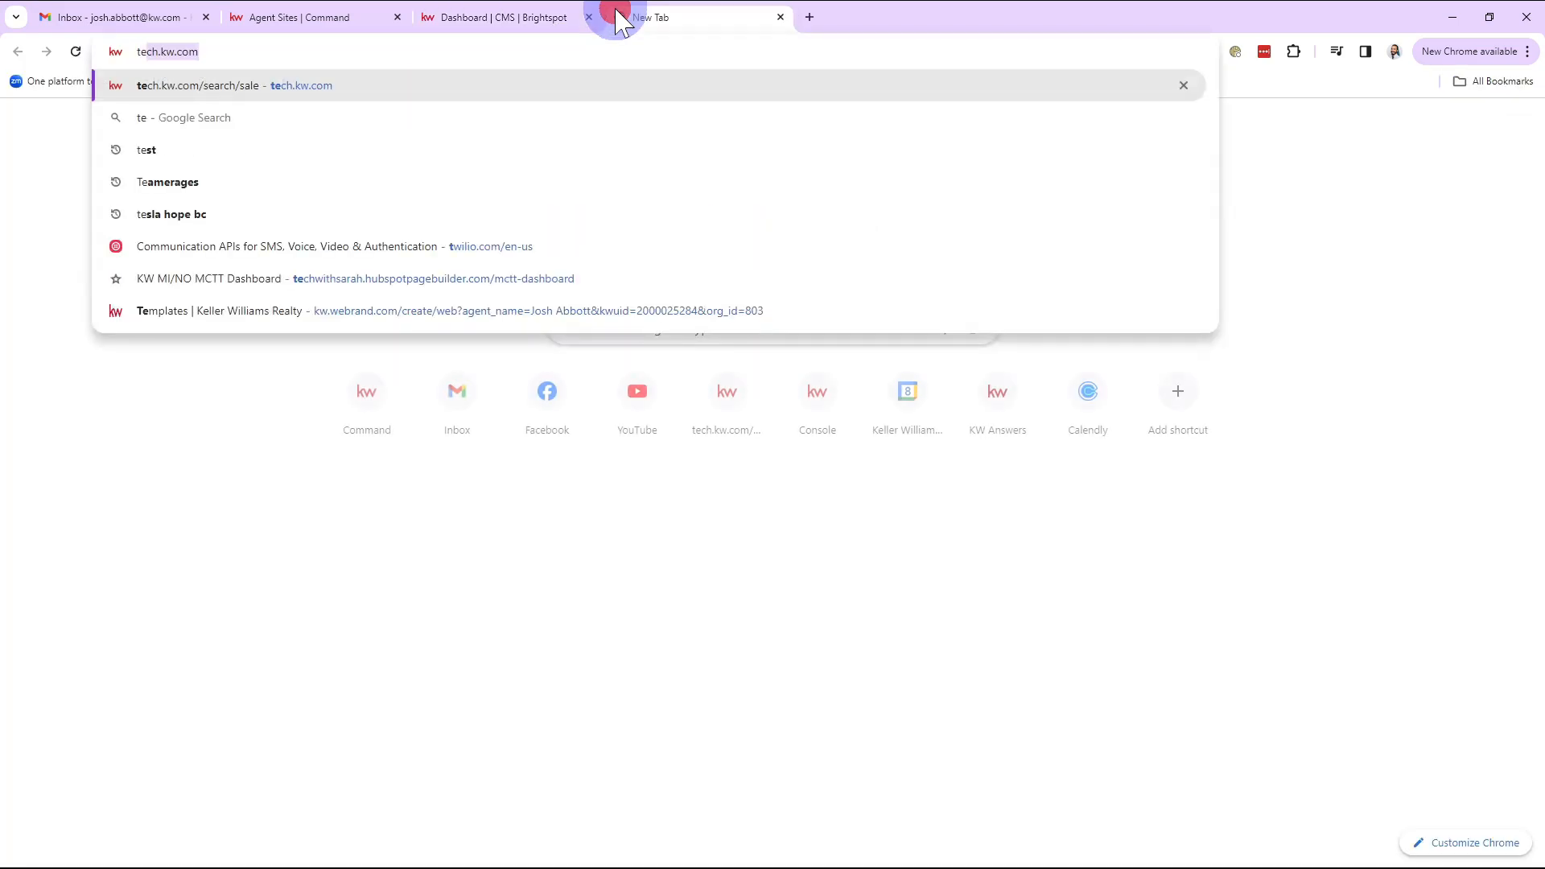
{"action": "key", "text": "Return"}
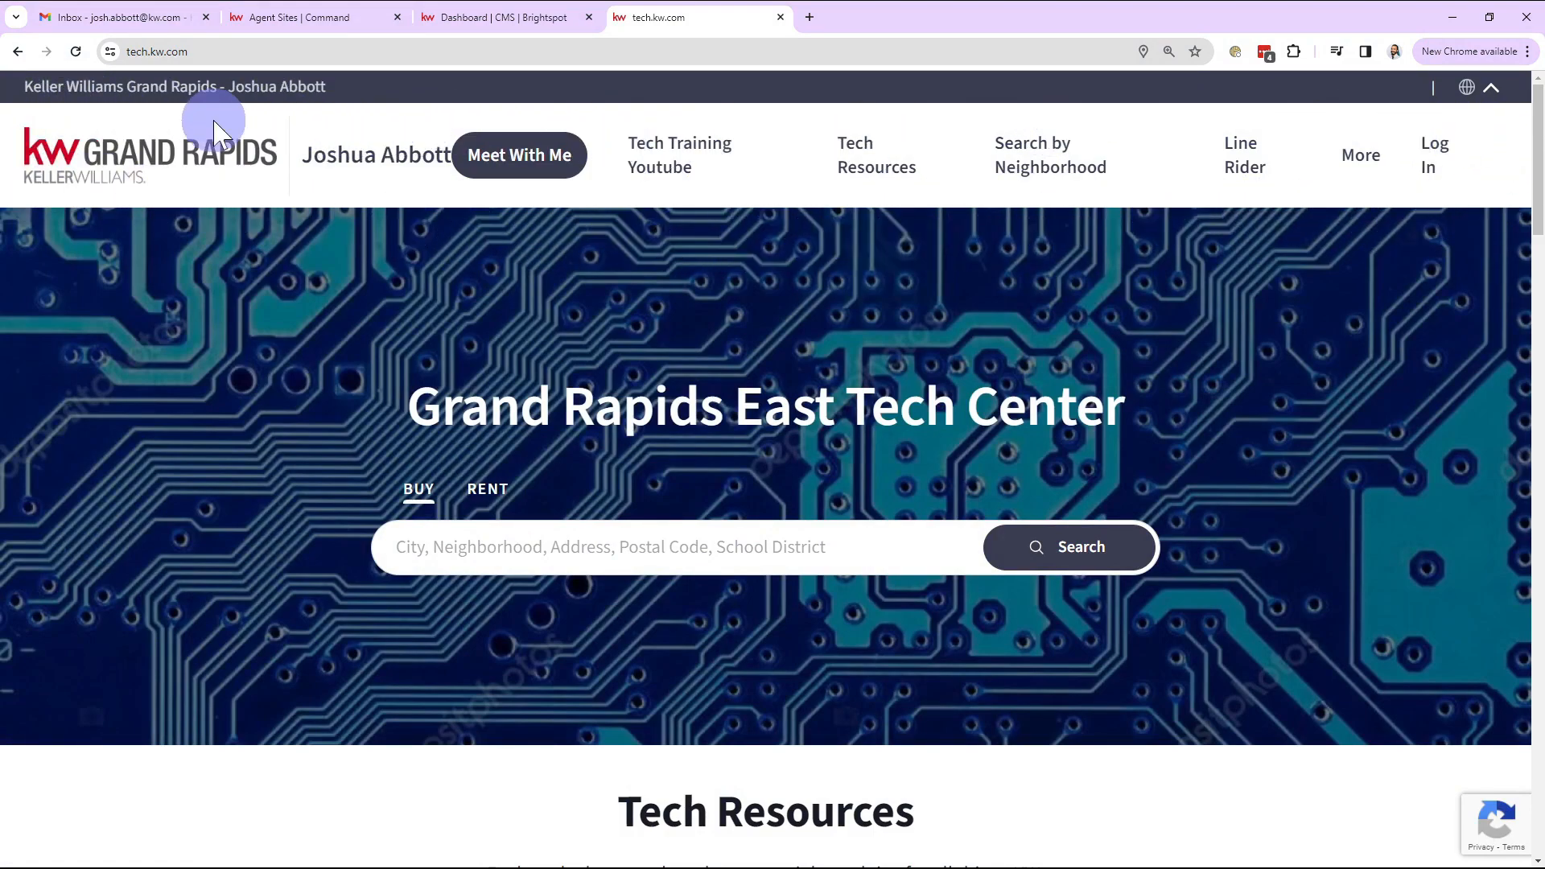
{"action": "left_click", "coordinate": [505, 17]}
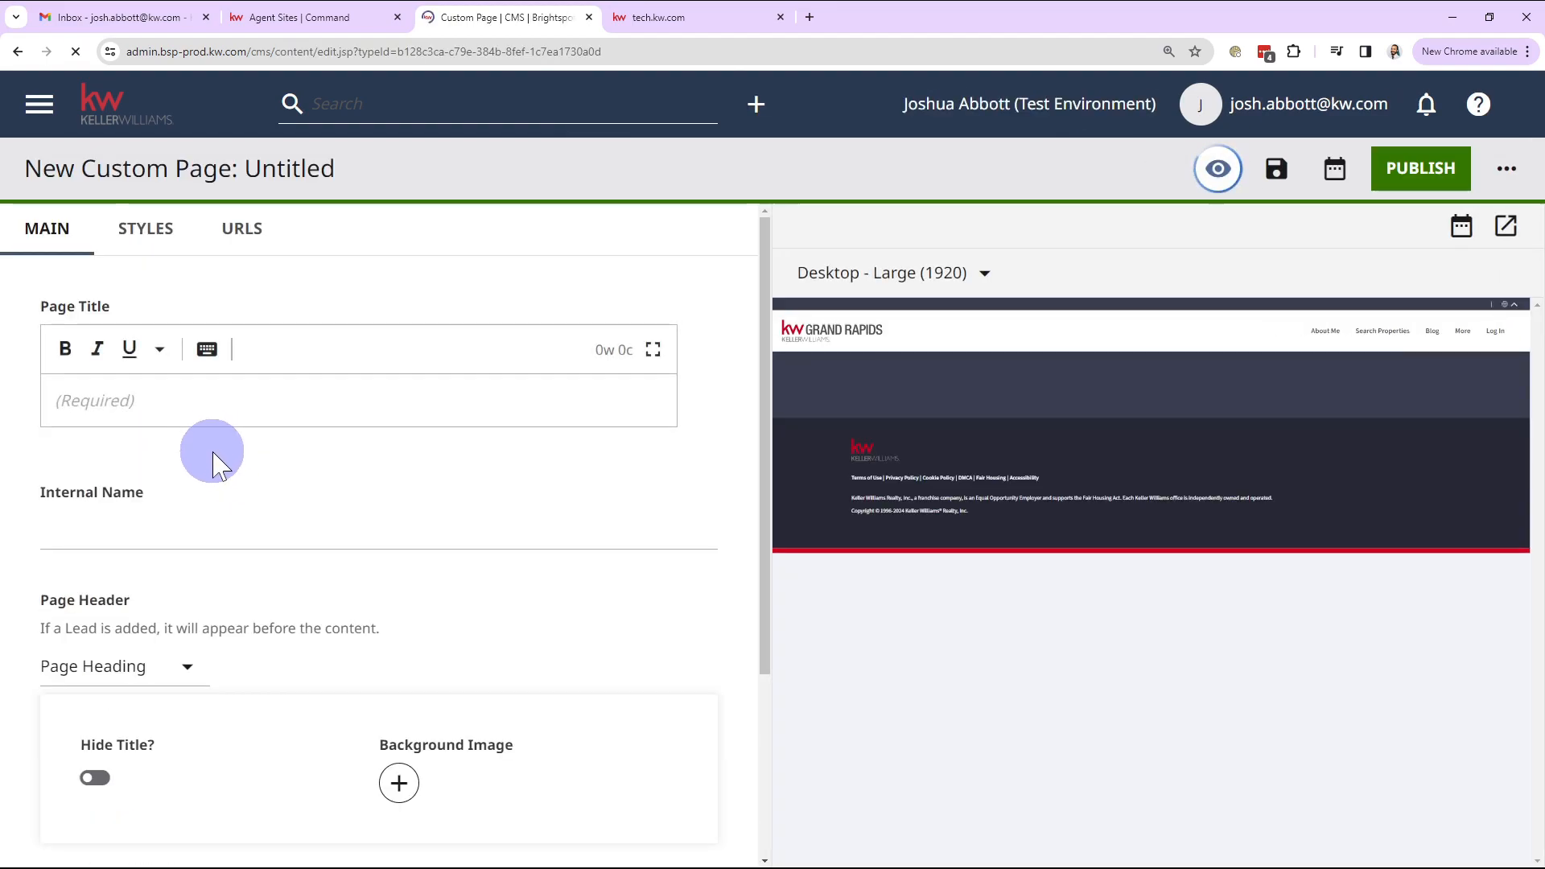
Step: Enter 'About Me' as the custom page's Page Title
{"action": "left_click", "coordinate": [266, 404]}
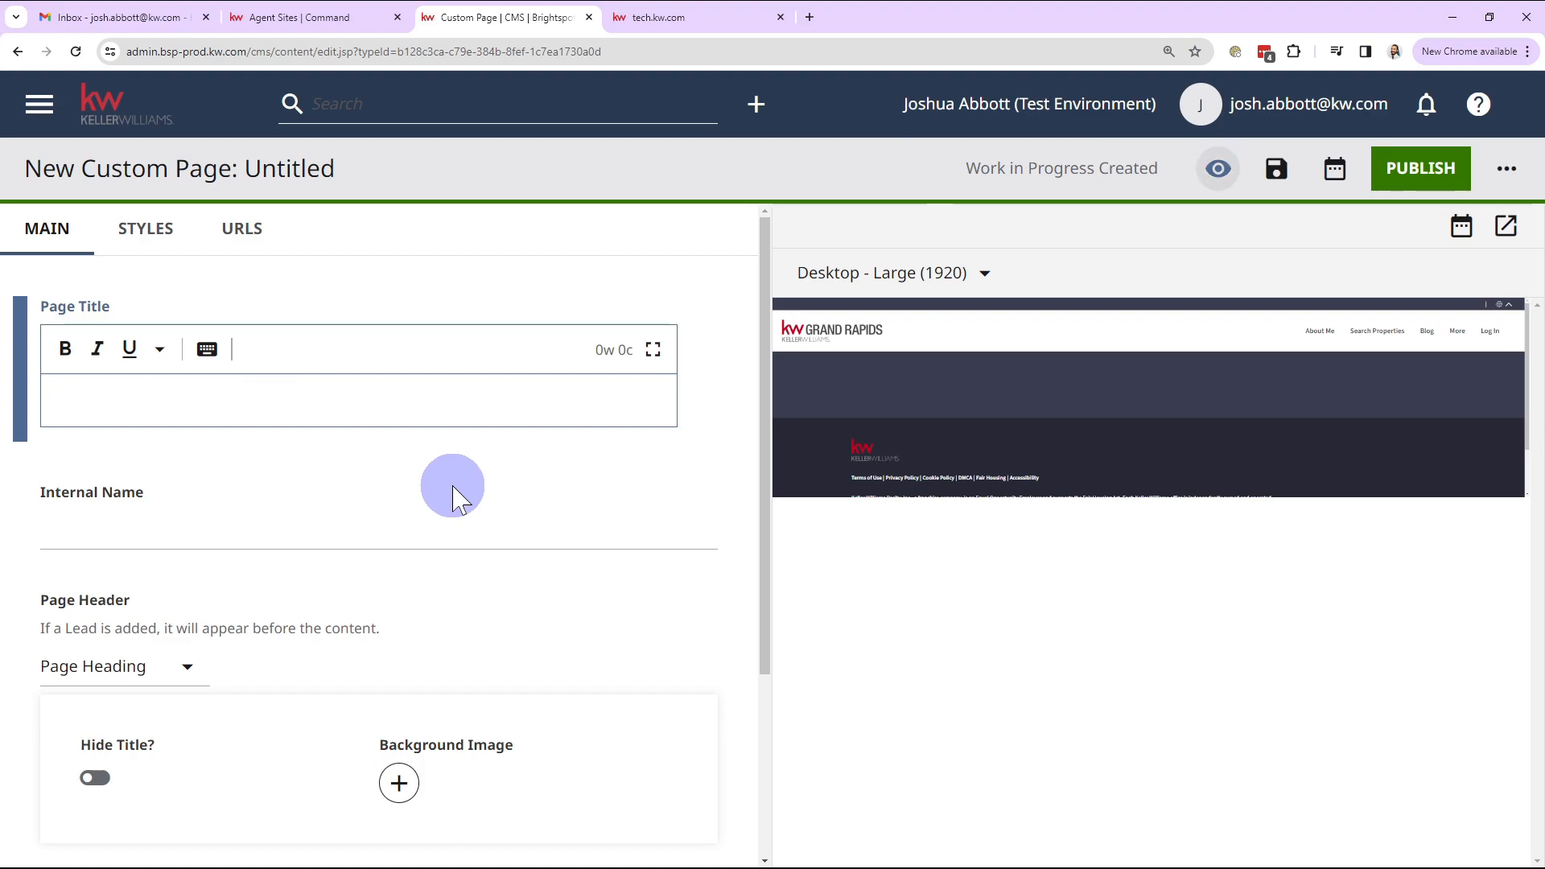
{"action": "type", "text": "About ME"}
{"action": "key", "text": "BackSpace"}
{"action": "type", "text": "e"}
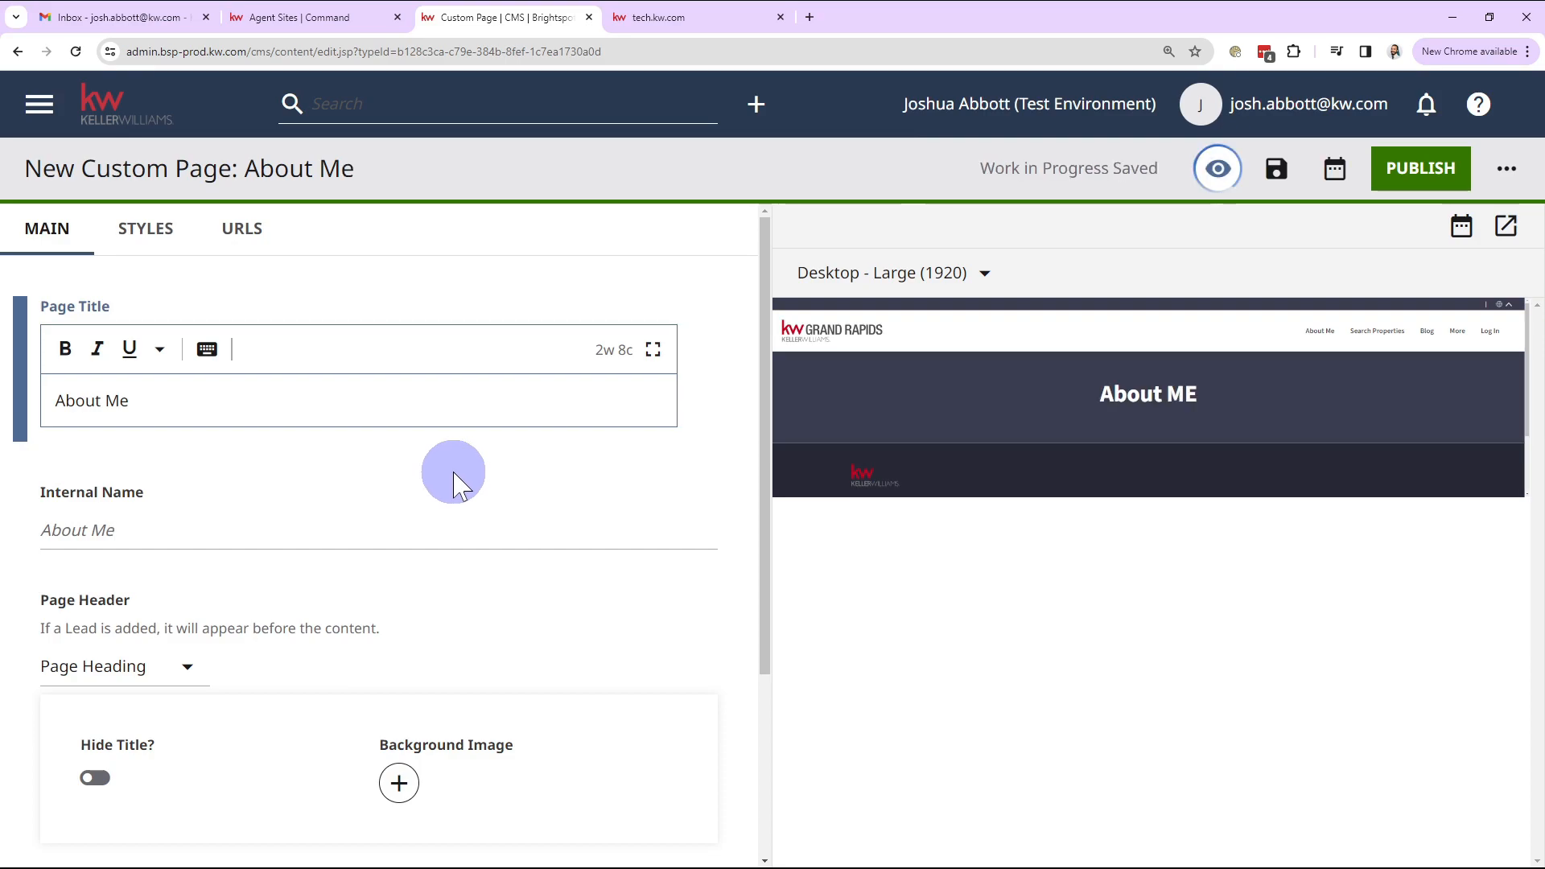
{"action": "left_click", "coordinate": [453, 475]}
{"action": "scroll", "coordinate": [456, 467], "scroll_direction": "down", "scroll_amount": 2}
{"action": "scroll", "coordinate": [298, 499], "scroll_direction": "down", "scroll_amount": 1}
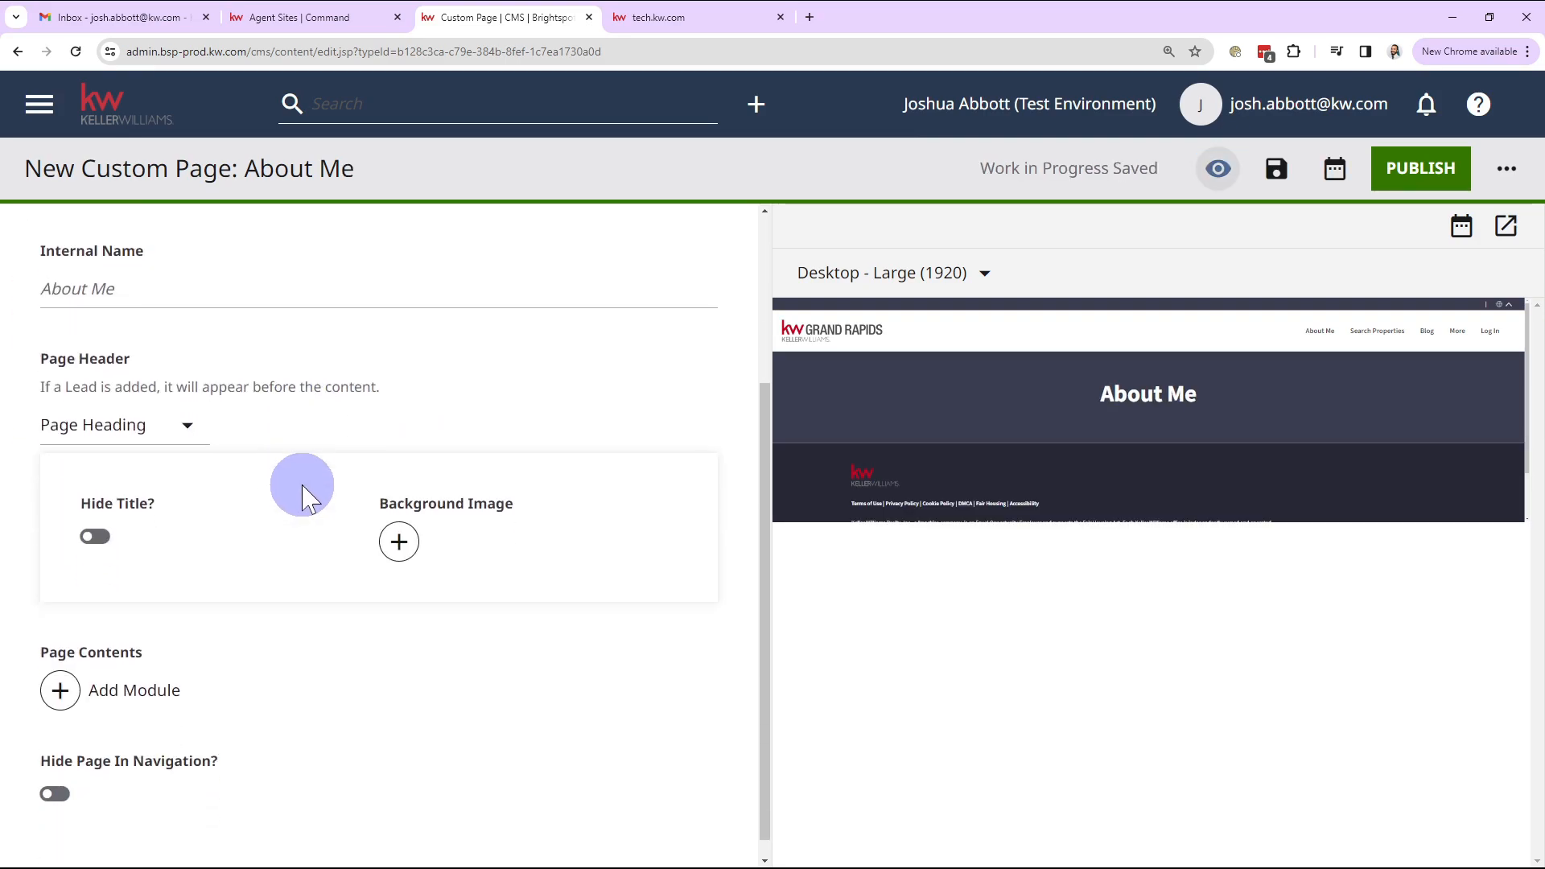
{"action": "left_click_drag", "start_coordinate": [1102, 392], "coordinate": [1198, 395]}
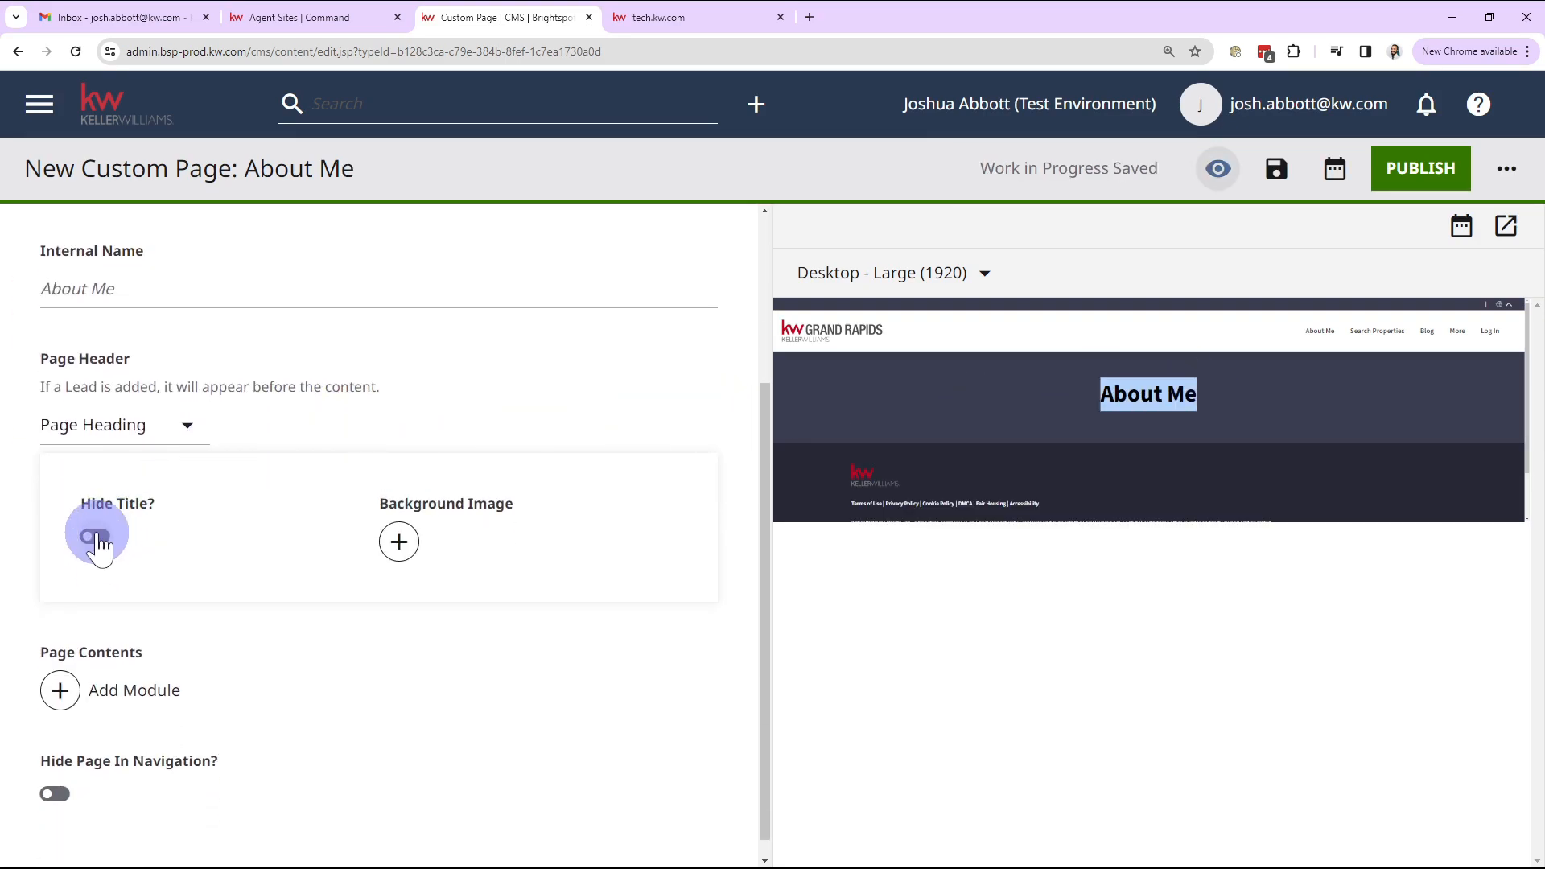
Step: Toggle Hide Title on and back off, and add a header Background Image slot
{"action": "left_click", "coordinate": [95, 537]}
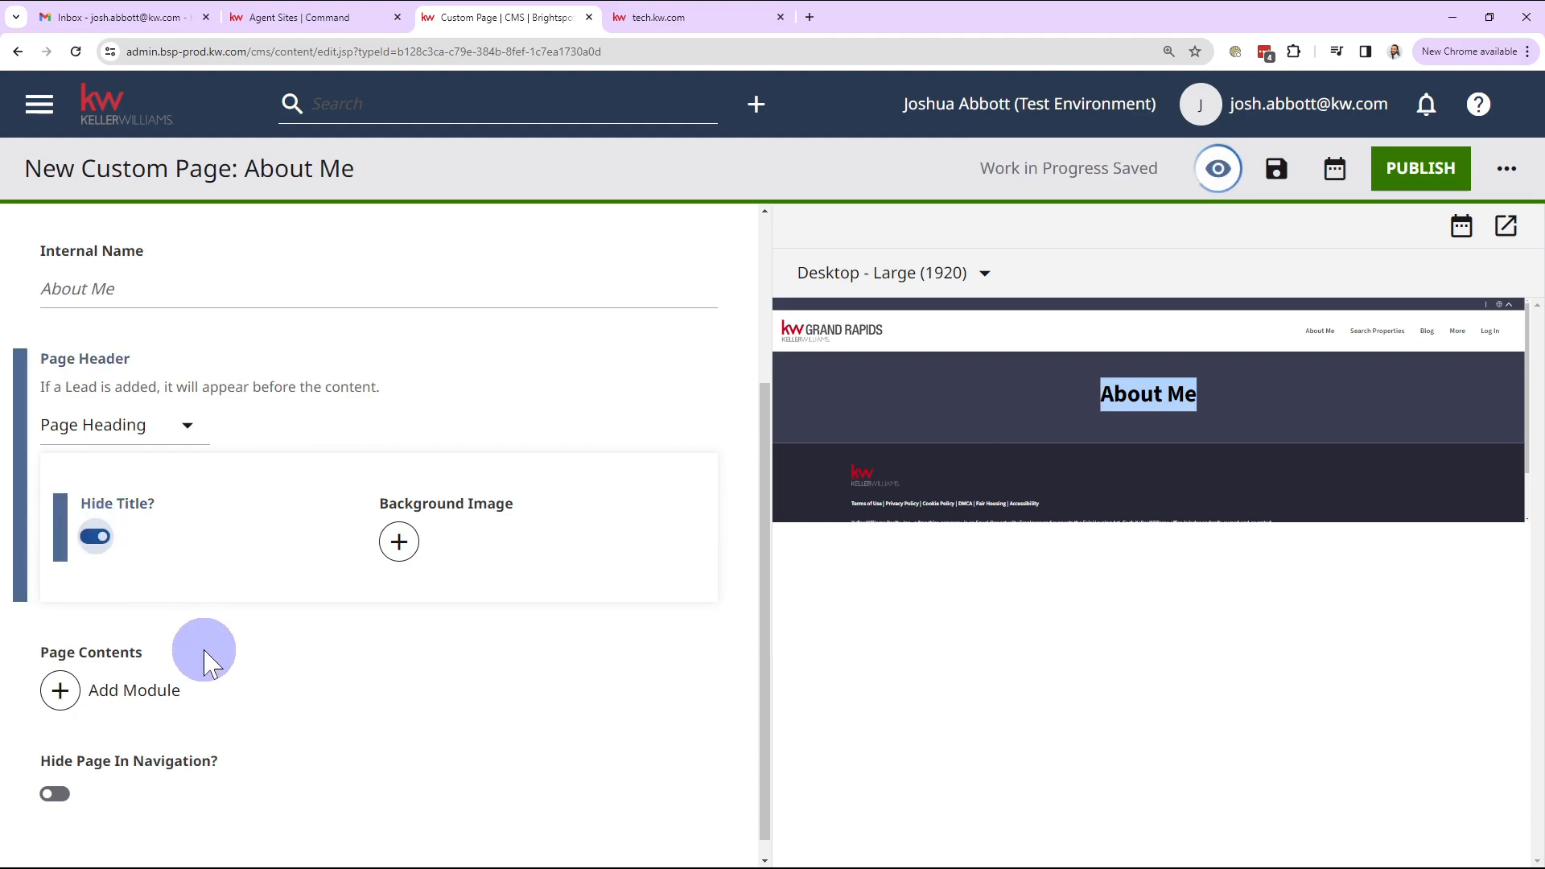
{"action": "left_click", "coordinate": [95, 537]}
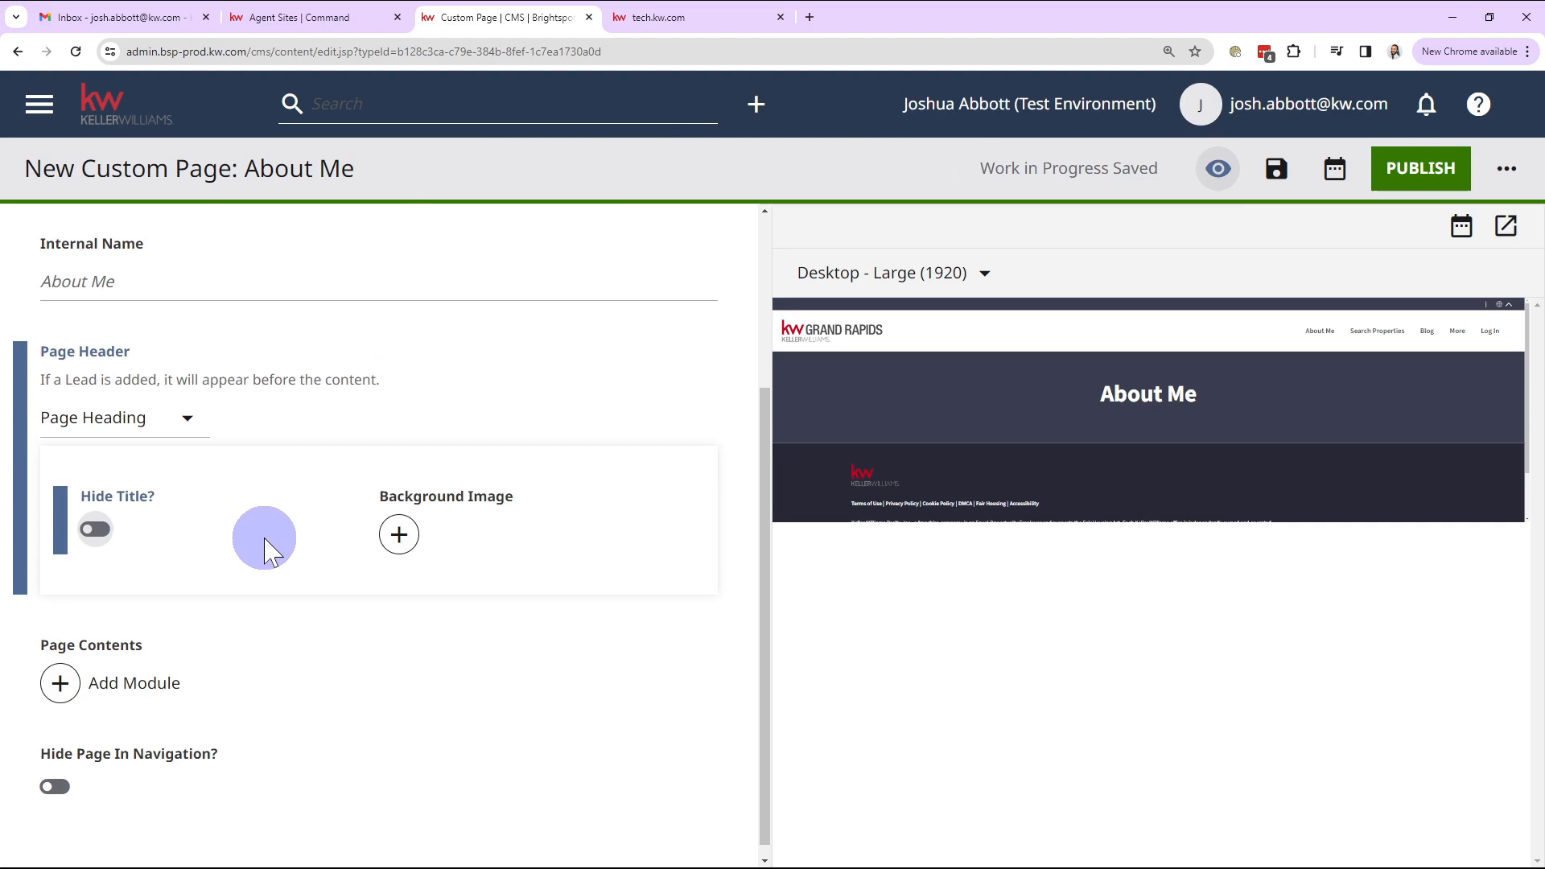
{"action": "left_click", "coordinate": [394, 527]}
Step: Choose the KW Agent Sites AI Brain circuit image as the header background image
{"action": "left_click", "coordinate": [481, 534]}
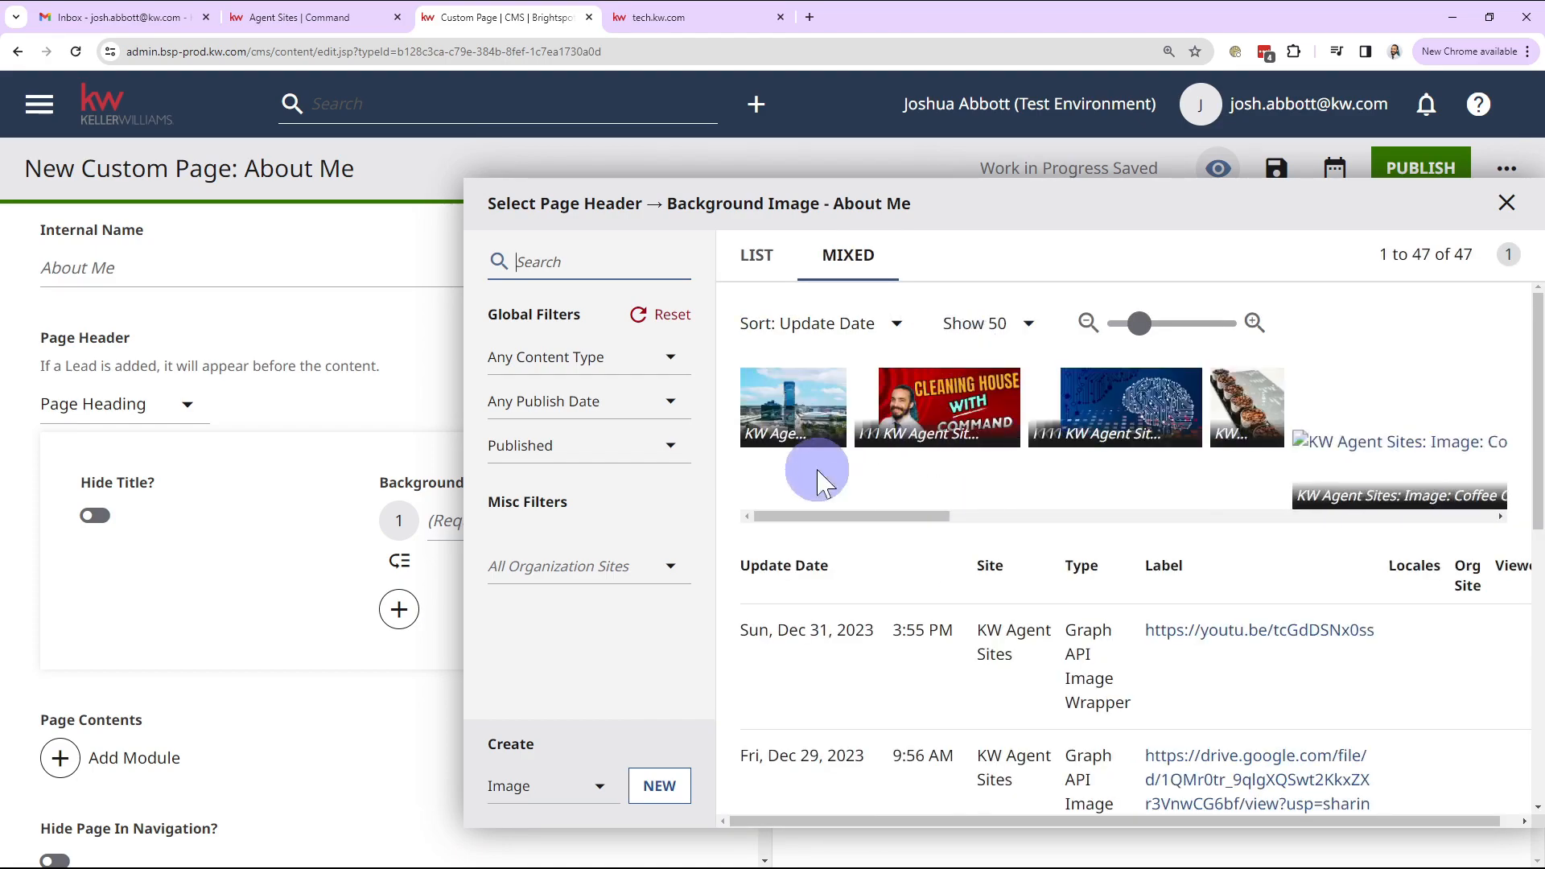
{"action": "scroll", "coordinate": [950, 629], "scroll_direction": "down", "scroll_amount": 2}
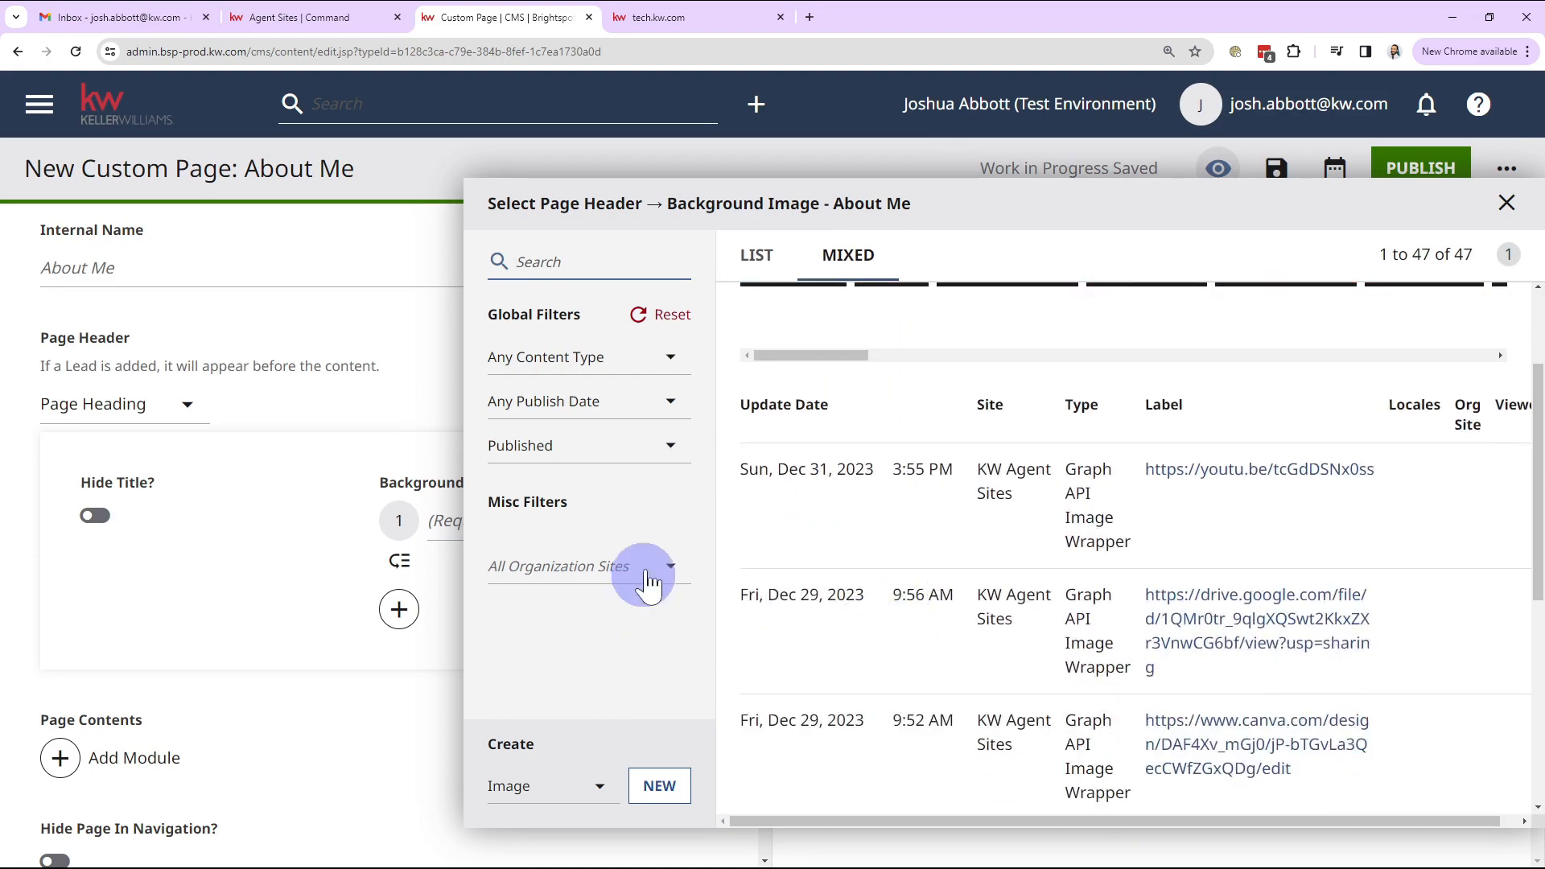
{"action": "scroll", "coordinate": [1022, 540], "scroll_direction": "up", "scroll_amount": 2}
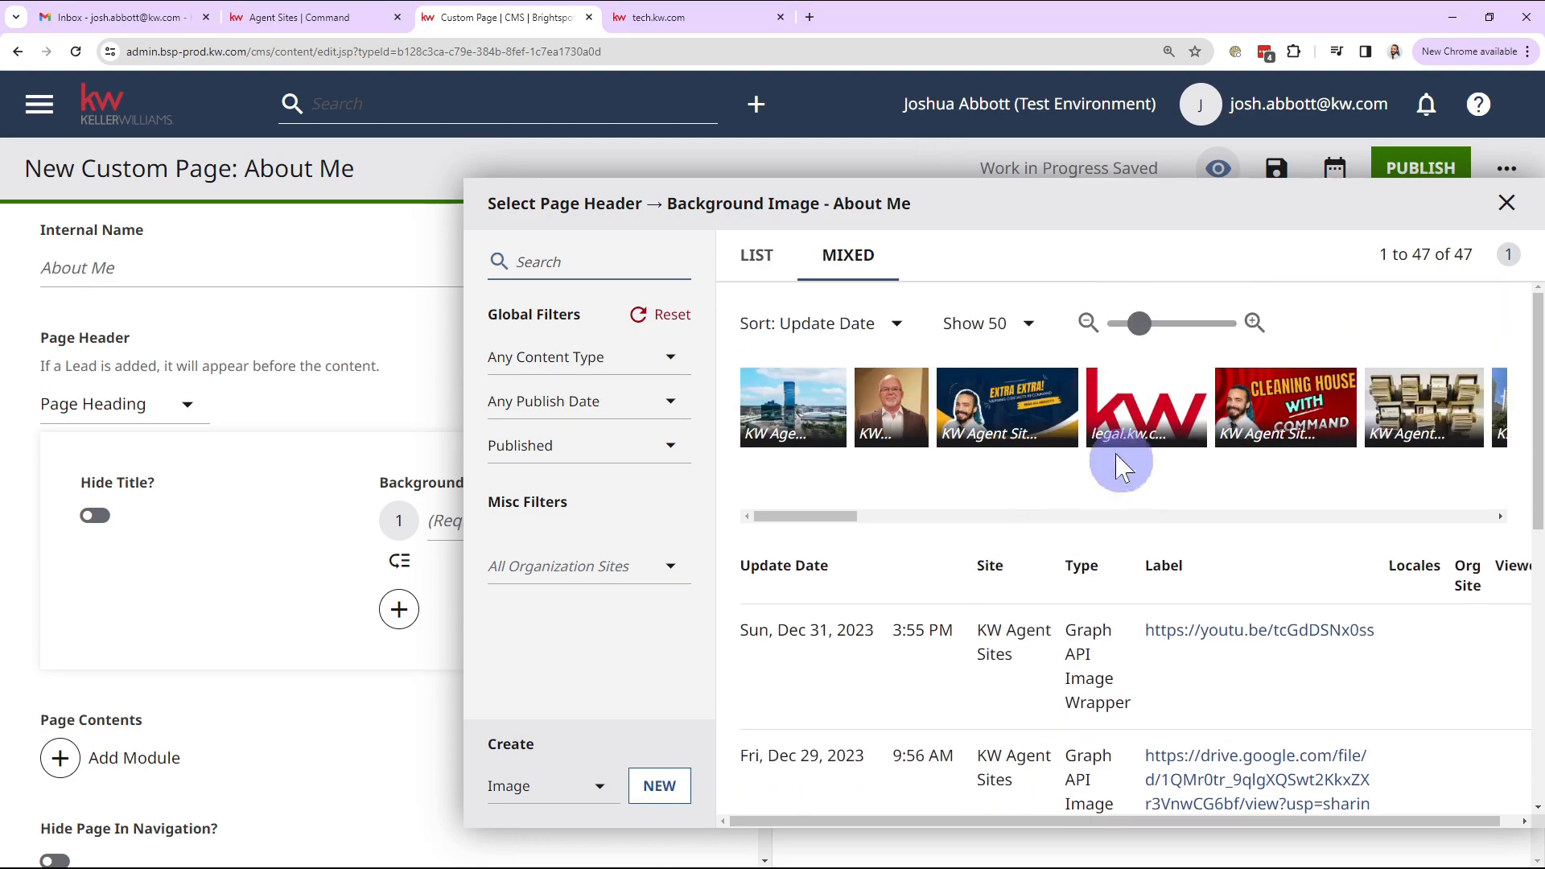
{"action": "left_click_drag", "start_coordinate": [855, 513], "coordinate": [948, 499]}
{"action": "left_click", "coordinate": [914, 422]}
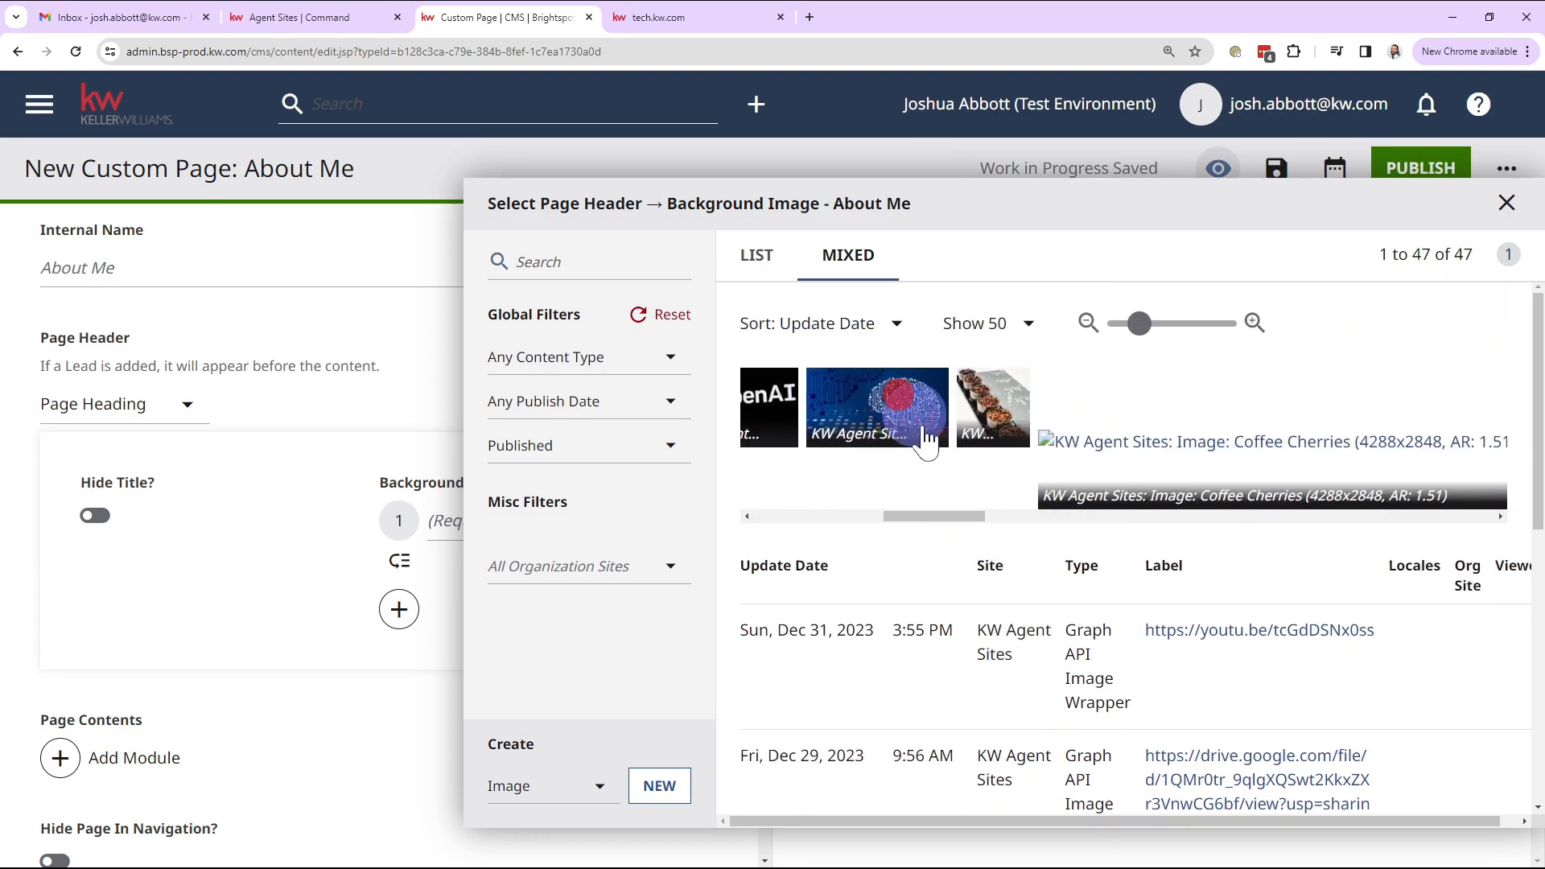
{"action": "left_click", "coordinate": [1507, 203]}
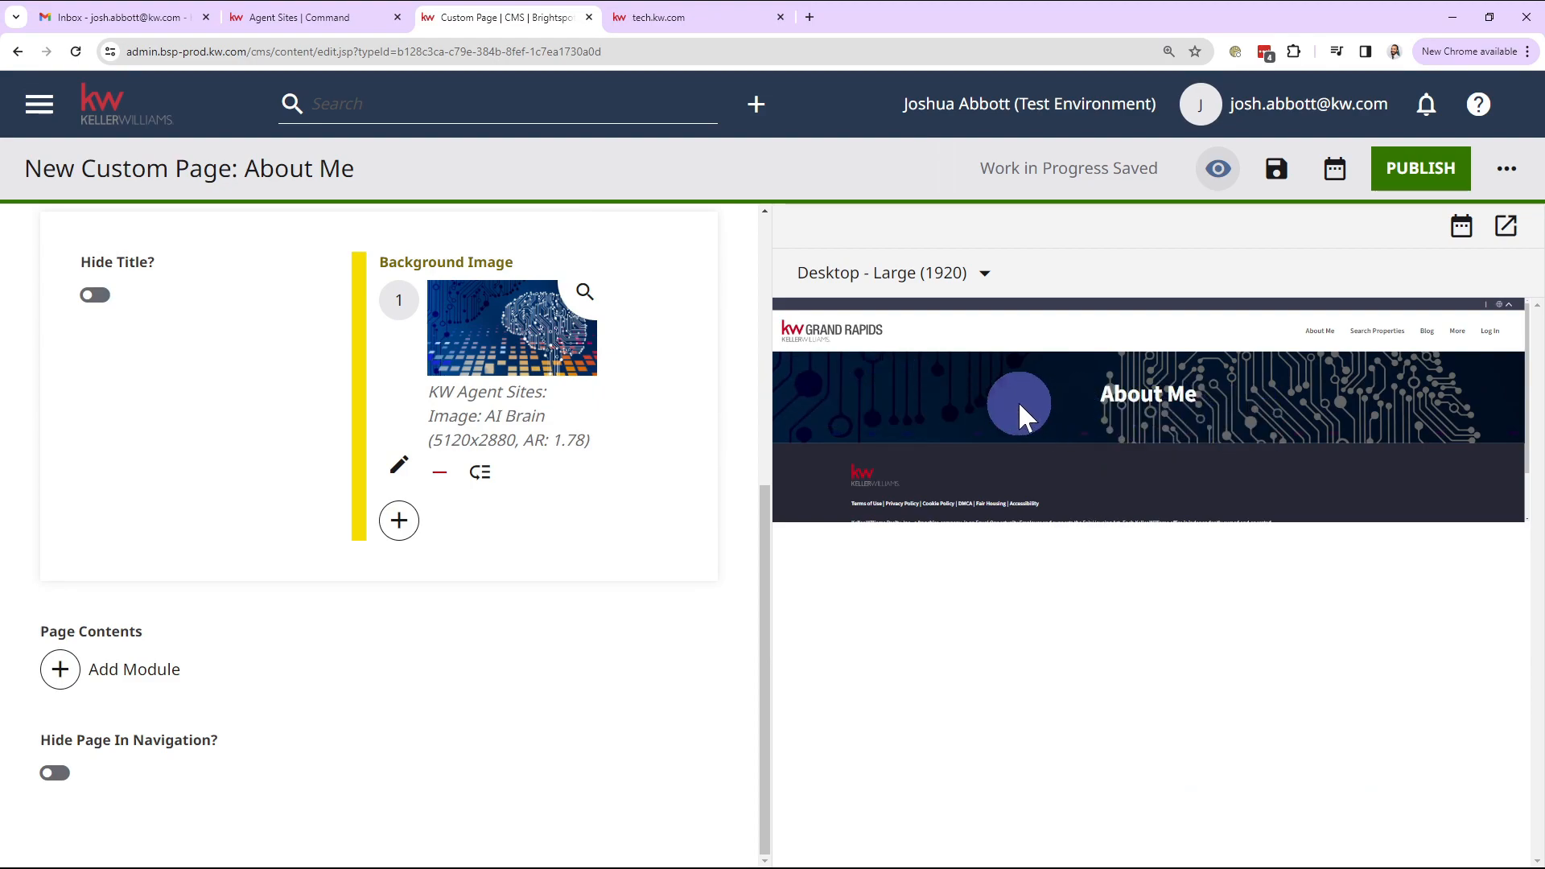
Step: Add an Iframe Embed module from Additional Modules to the About Me page contents
{"action": "left_click", "coordinate": [507, 705]}
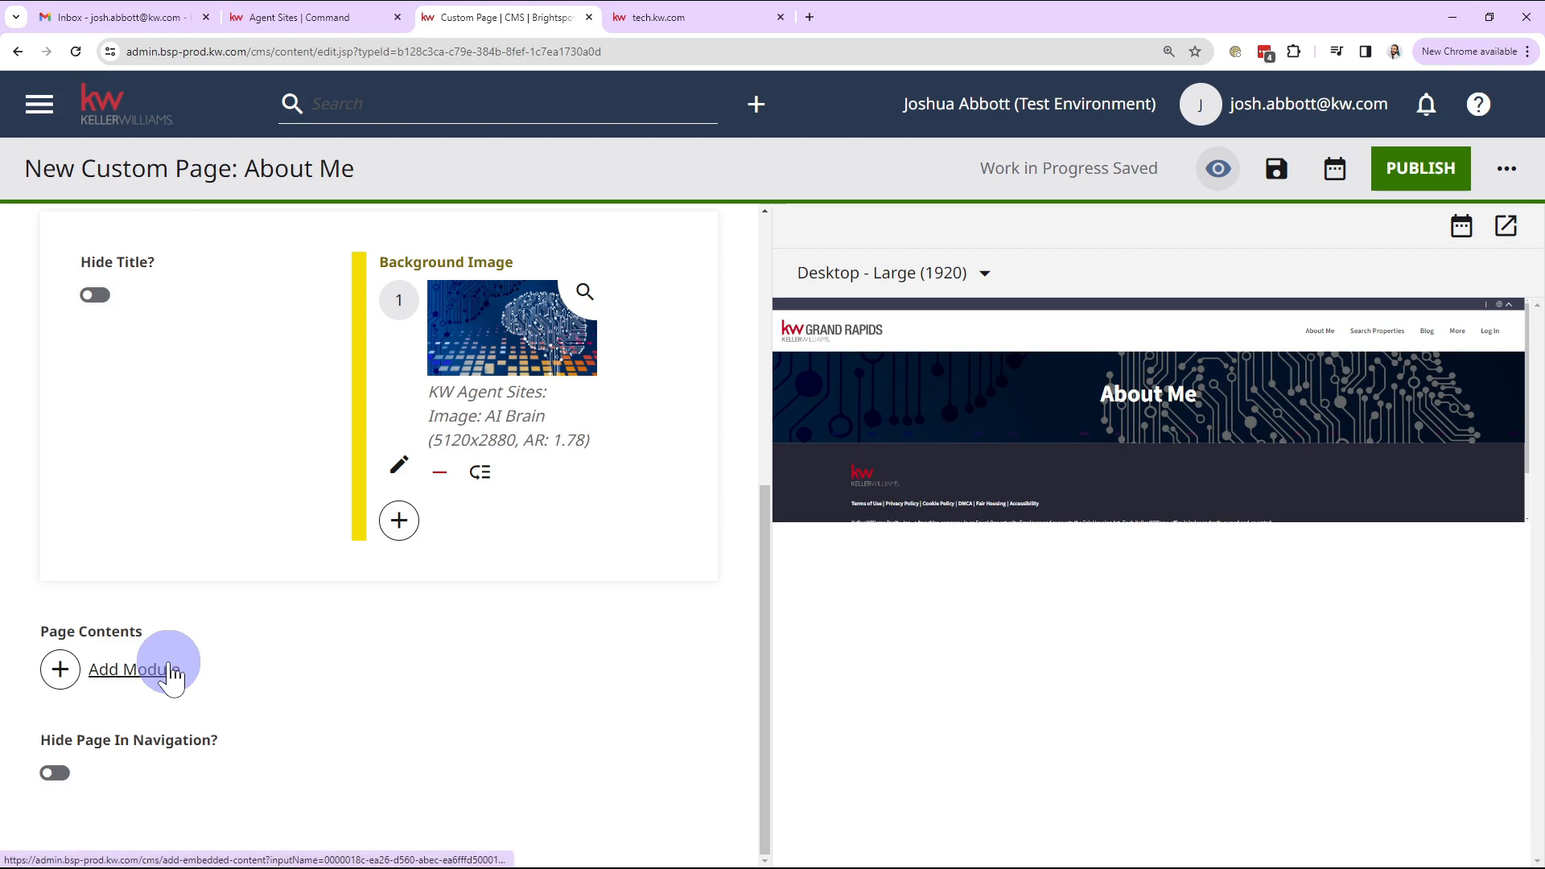
{"action": "left_click", "coordinate": [127, 680]}
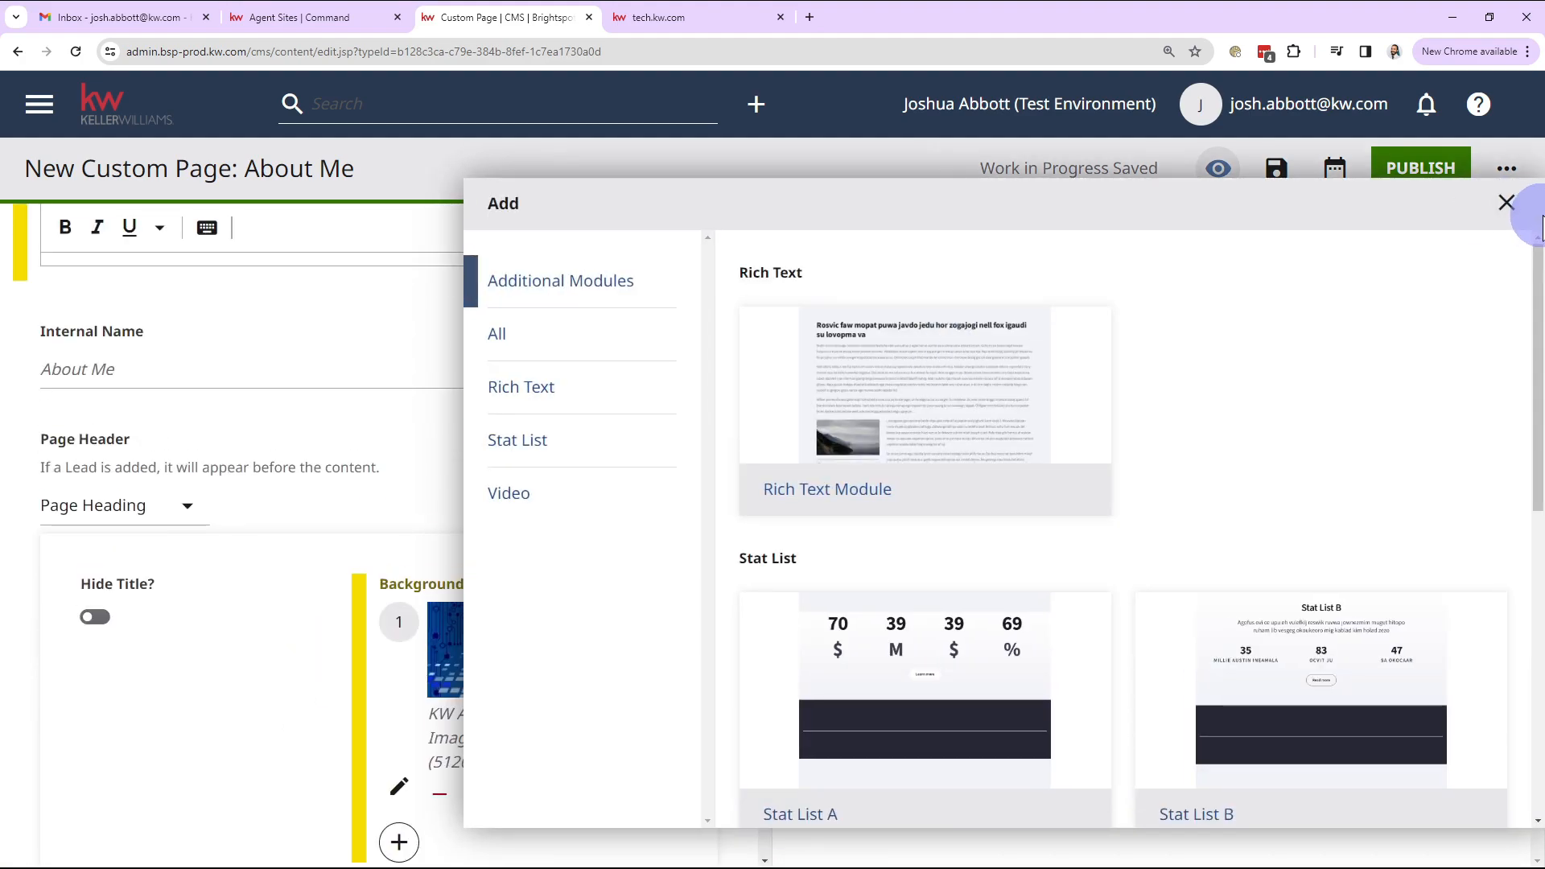
{"action": "left_click", "coordinate": [1511, 211]}
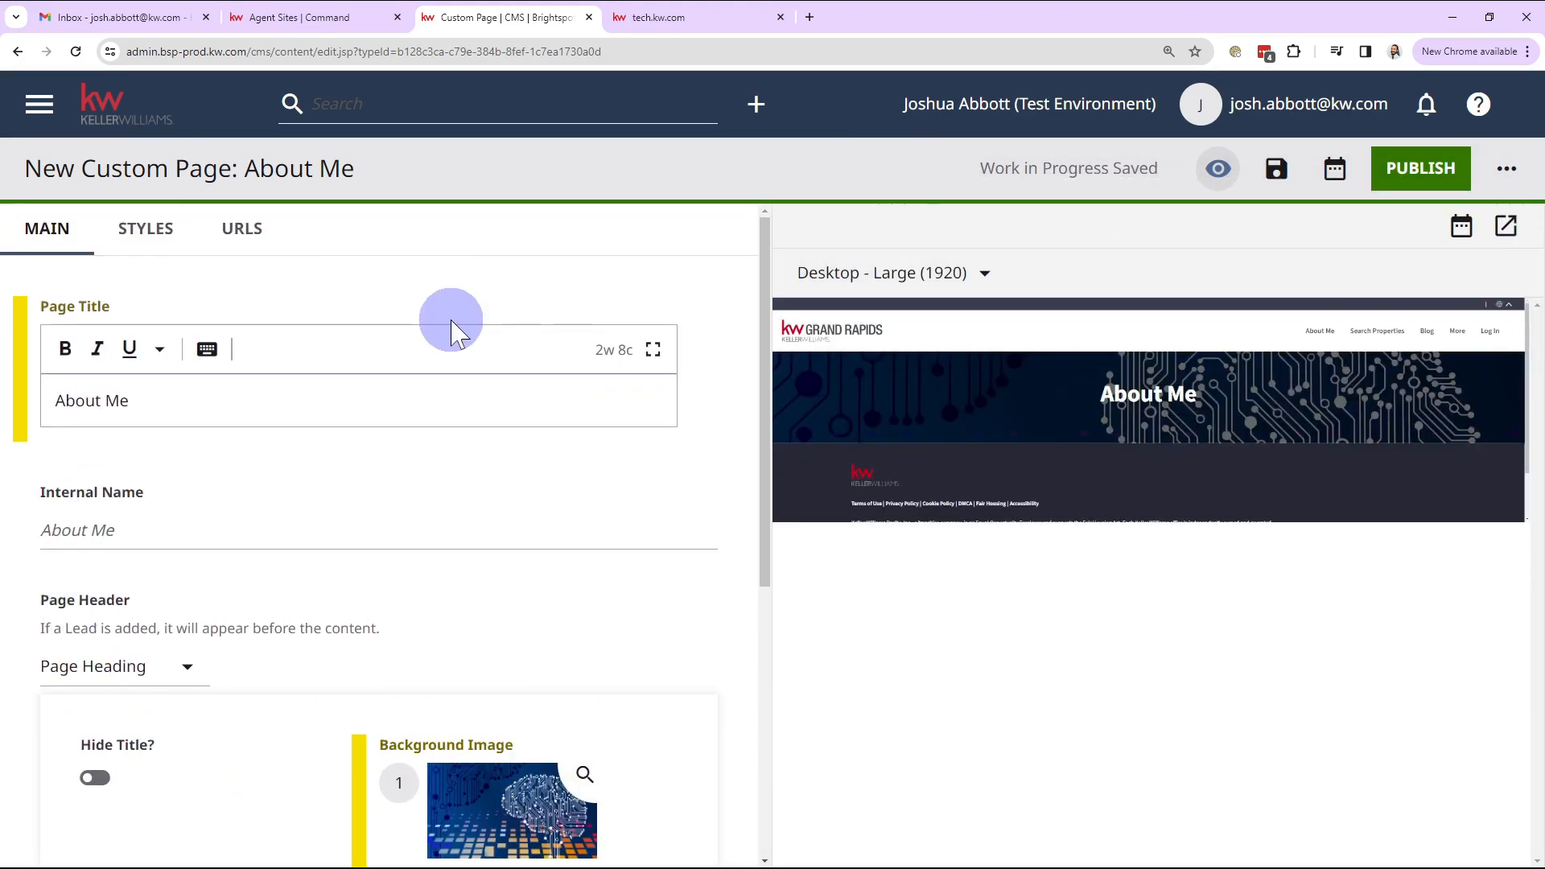
{"action": "scroll", "coordinate": [368, 312], "scroll_direction": "down", "scroll_amount": 6}
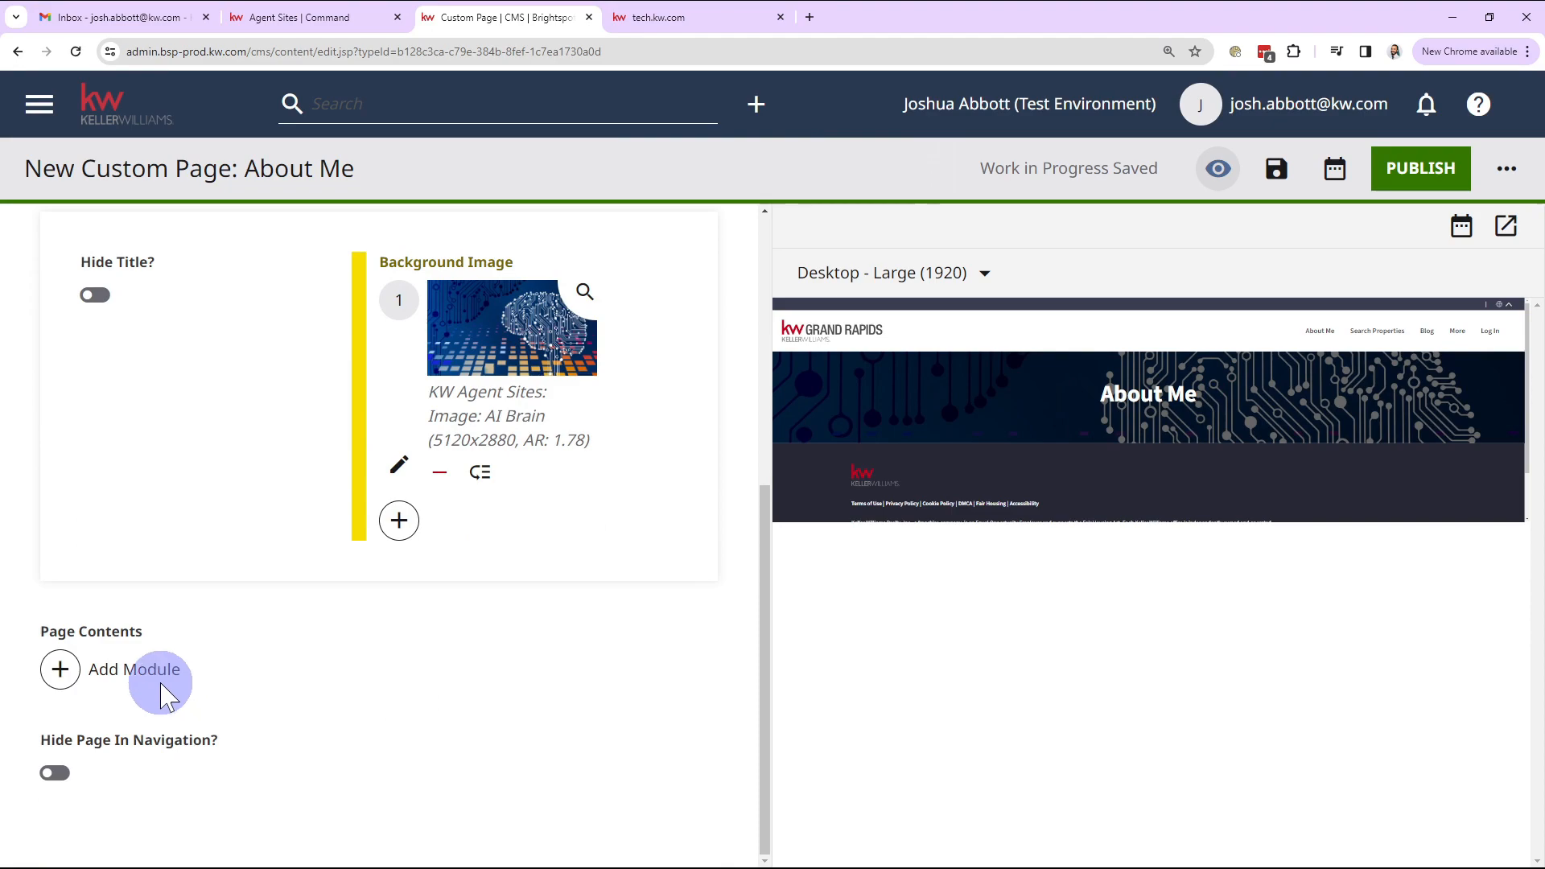
{"action": "left_click", "coordinate": [69, 678]}
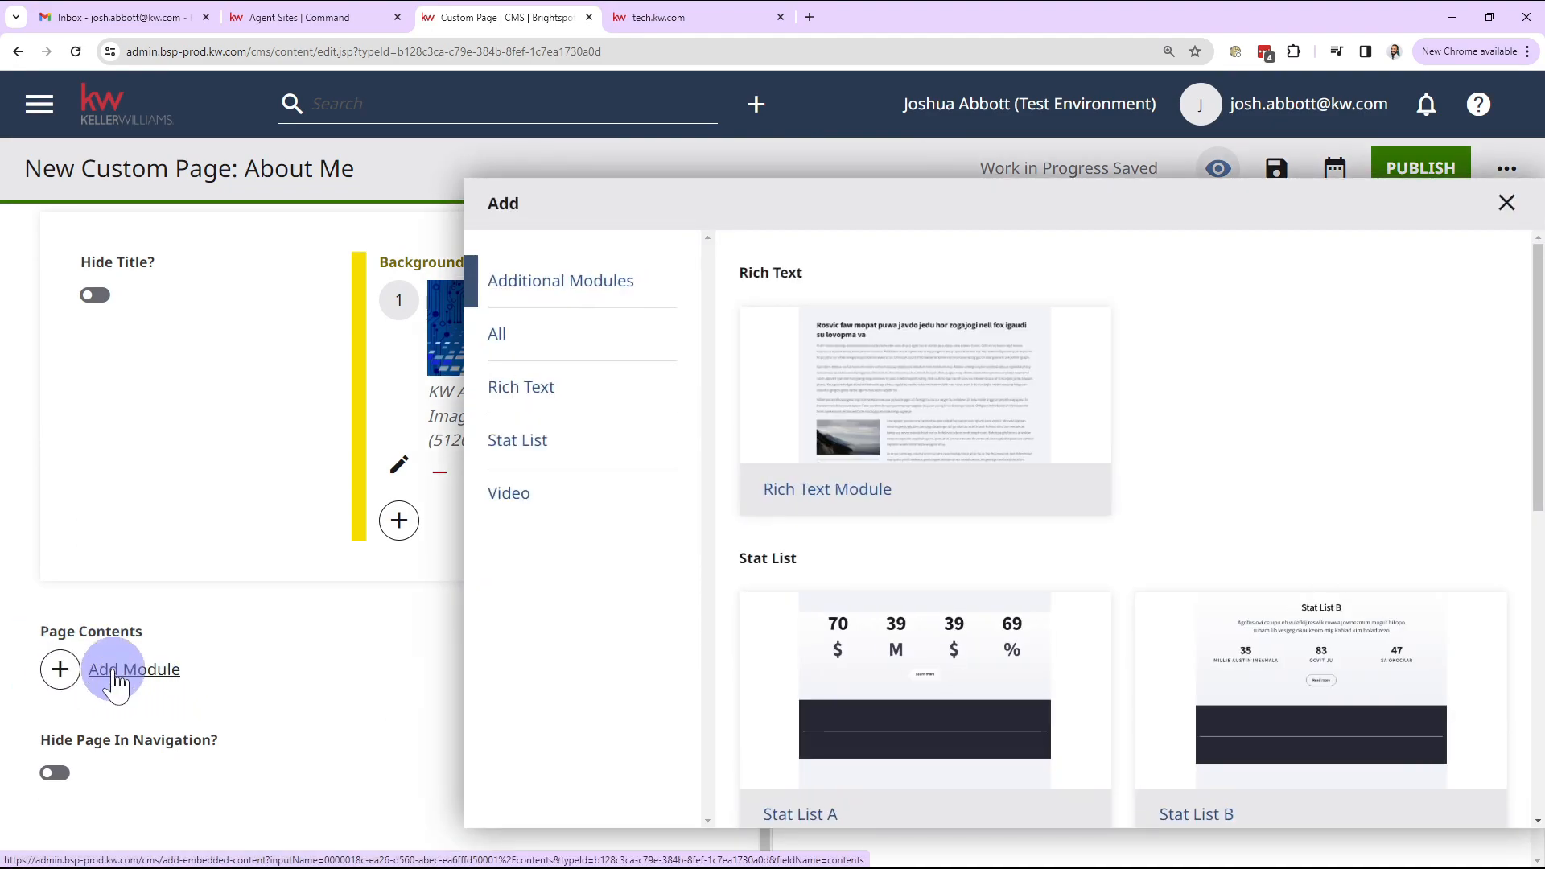
{"action": "scroll", "coordinate": [768, 563], "scroll_direction": "down", "scroll_amount": 8}
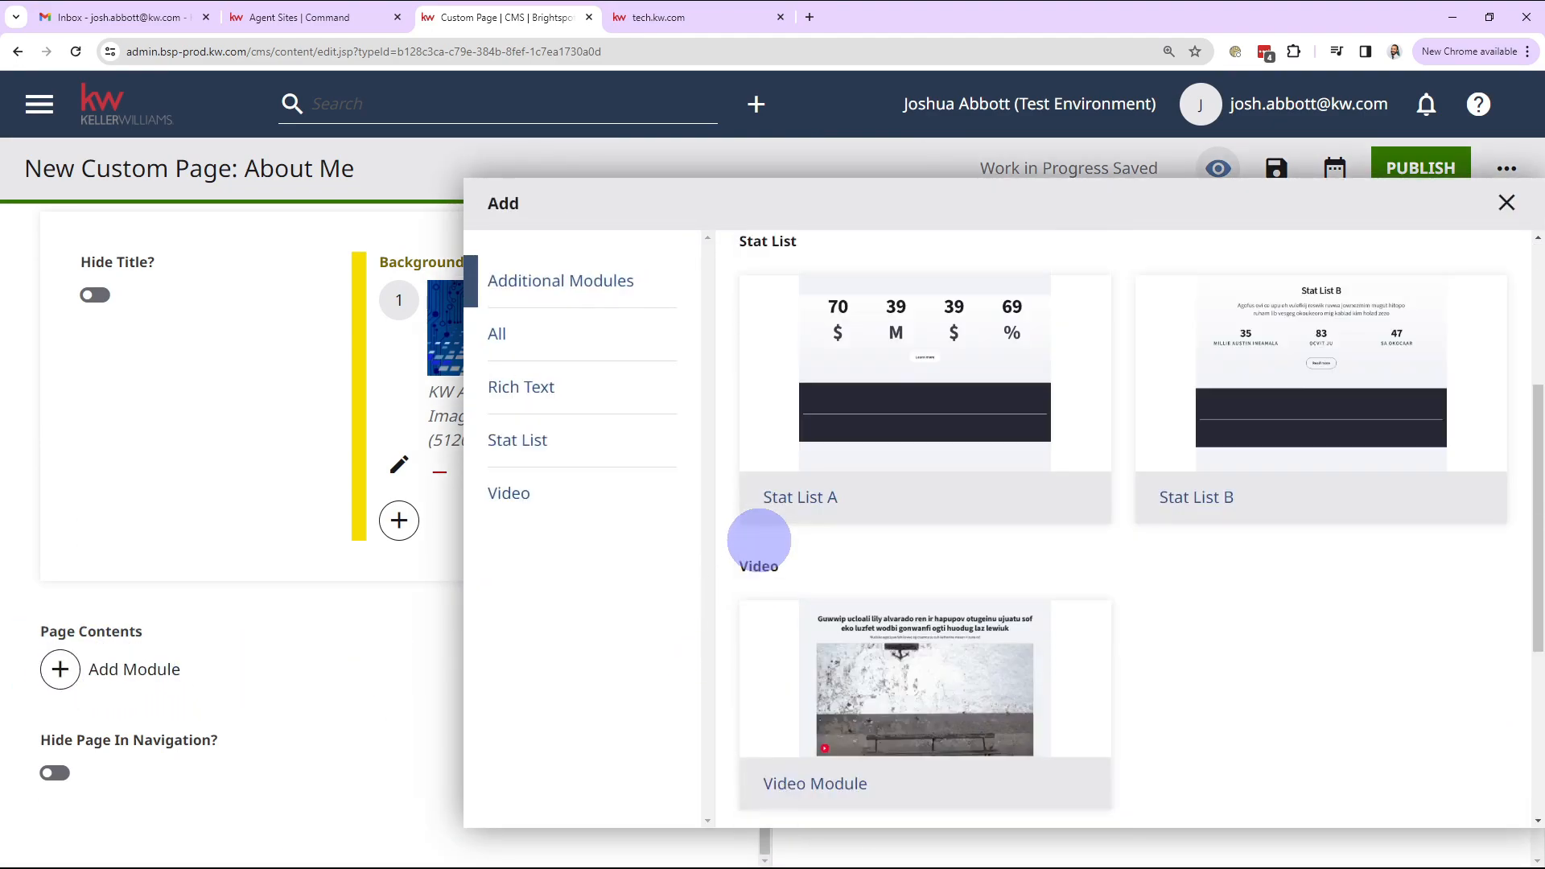
{"action": "scroll", "coordinate": [858, 575], "scroll_direction": "up", "scroll_amount": 10}
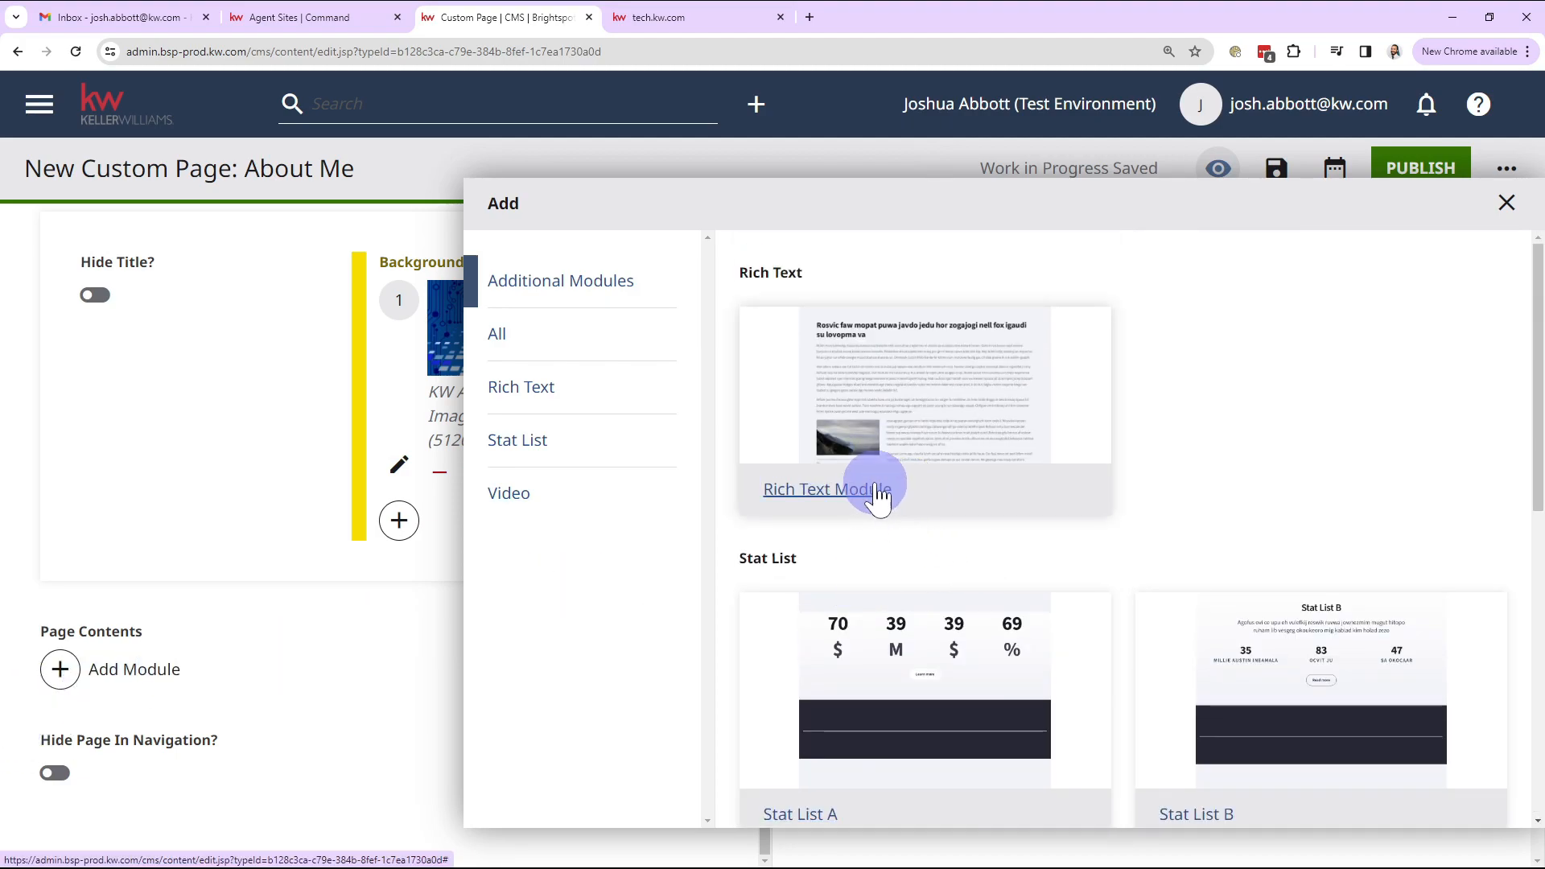
{"action": "scroll", "coordinate": [878, 495], "scroll_direction": "down", "scroll_amount": 8}
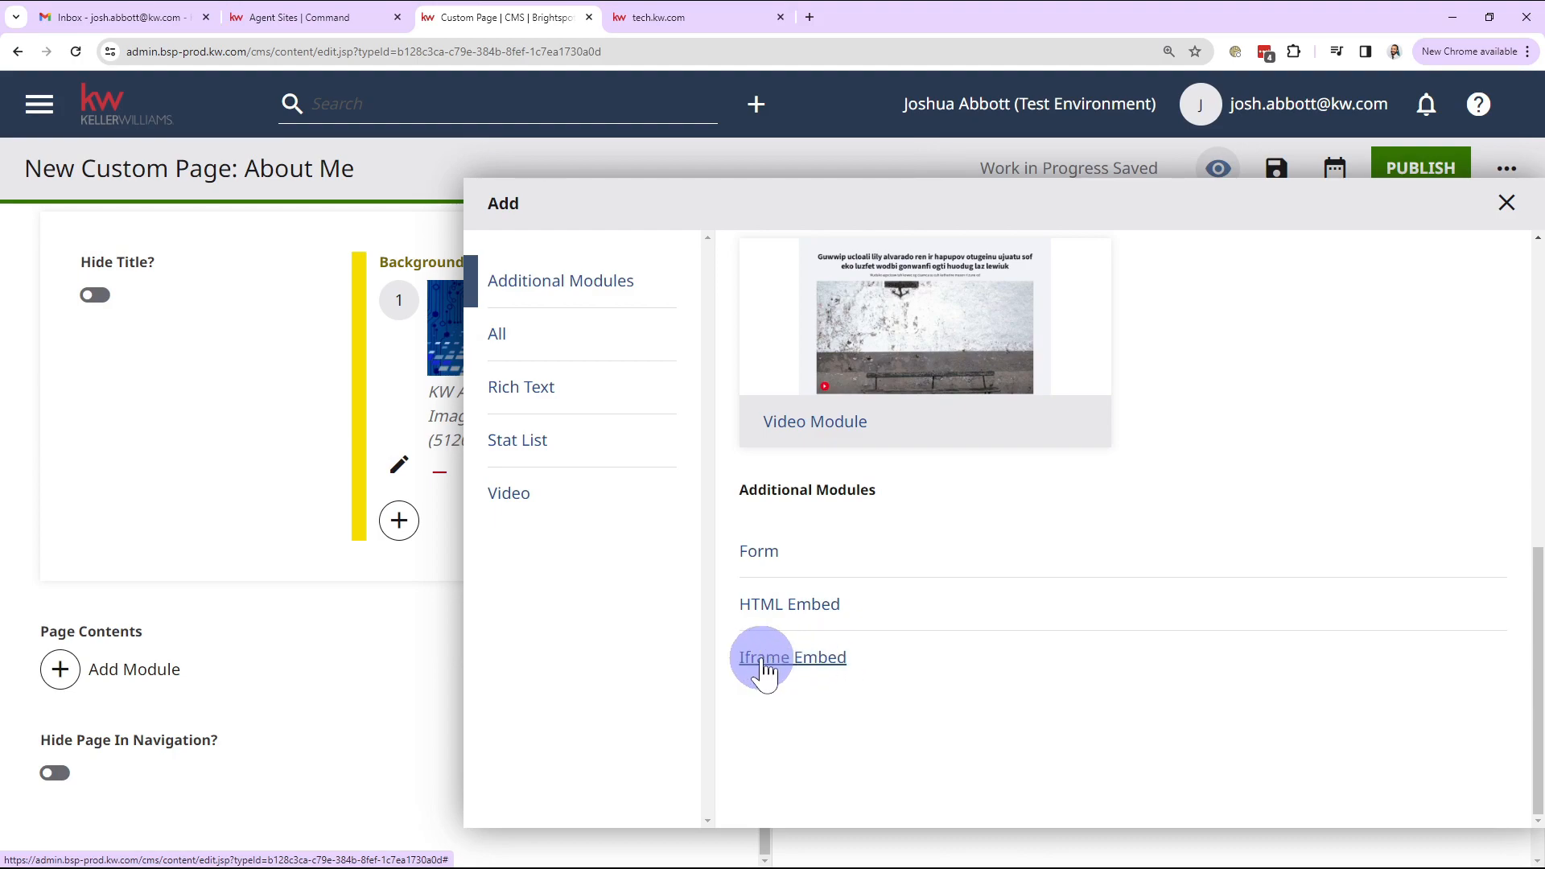
{"action": "left_click", "coordinate": [817, 670]}
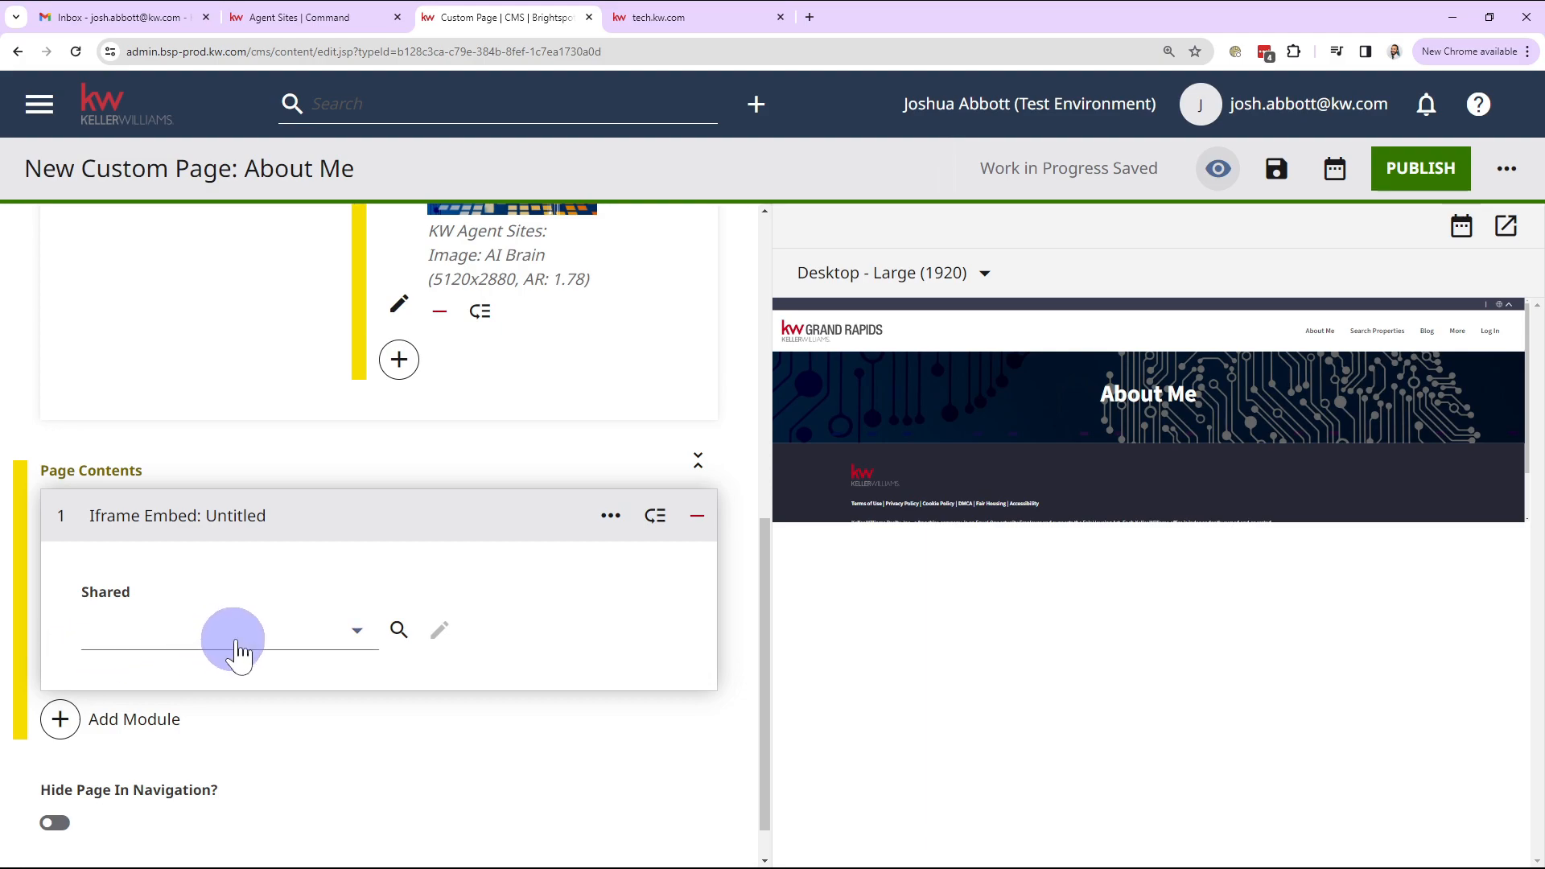
Step: Create a new shared Iframe Embed named AboutMe and bring up Notepad's saved URLs
{"action": "left_click", "coordinate": [279, 647]}
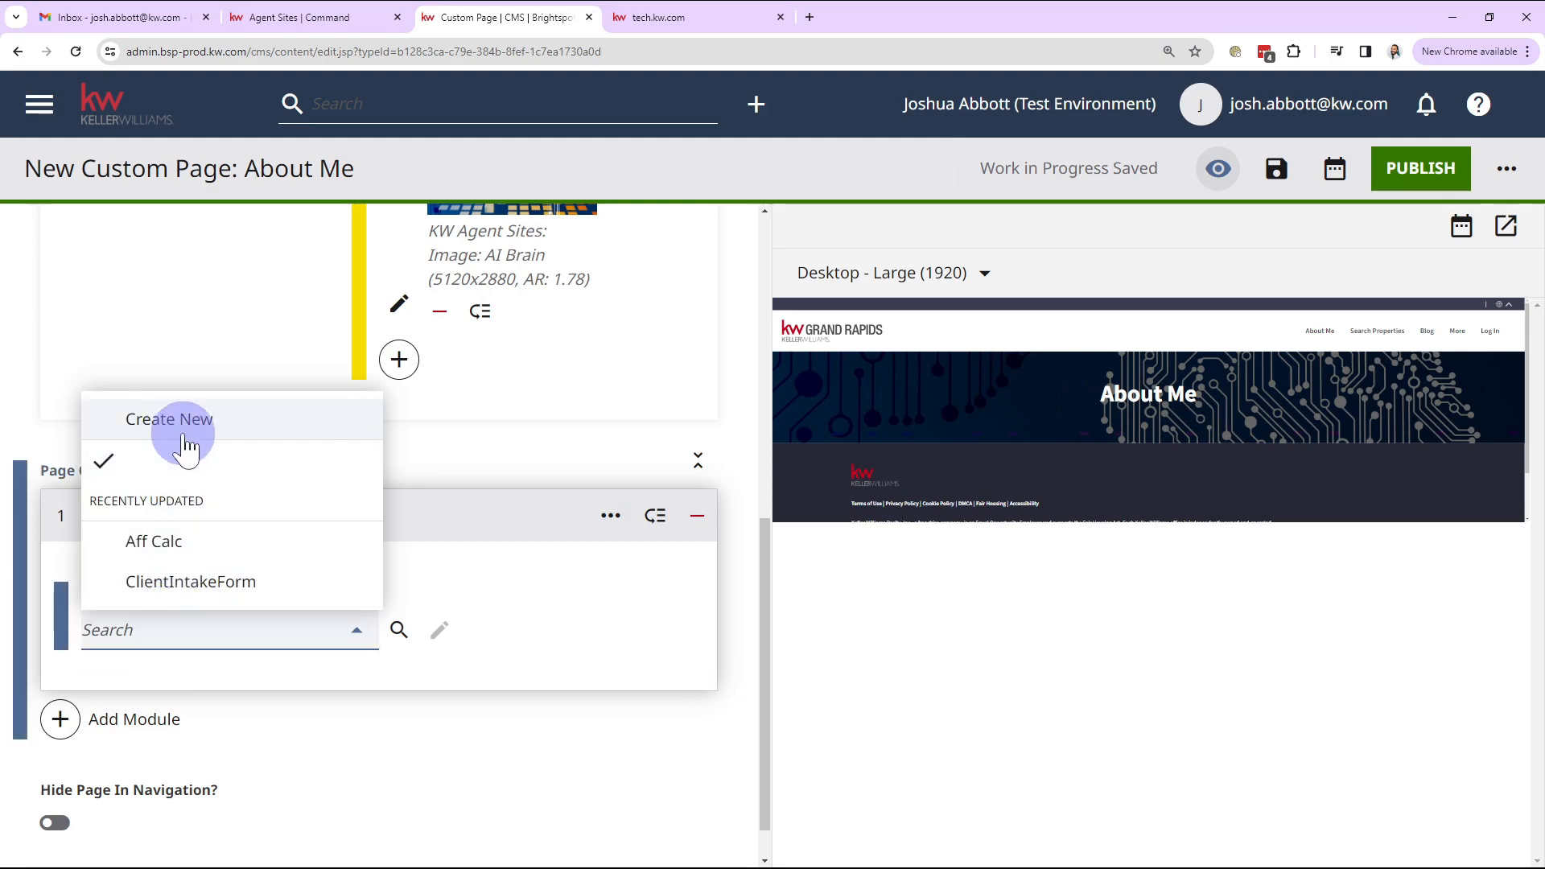
{"action": "left_click", "coordinate": [195, 420]}
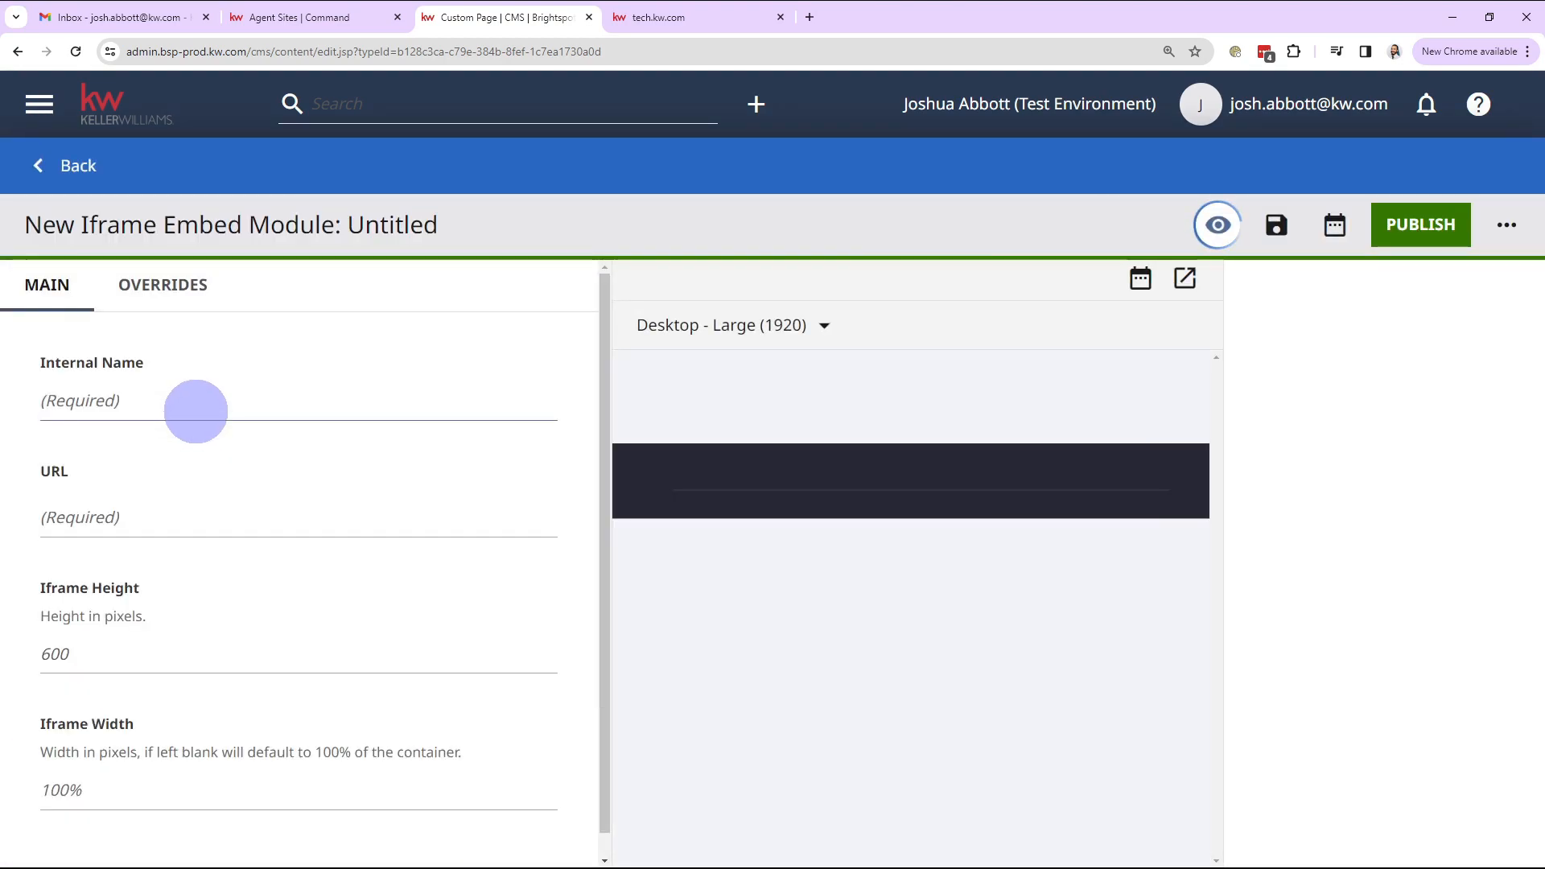
{"action": "left_click", "coordinate": [196, 412]}
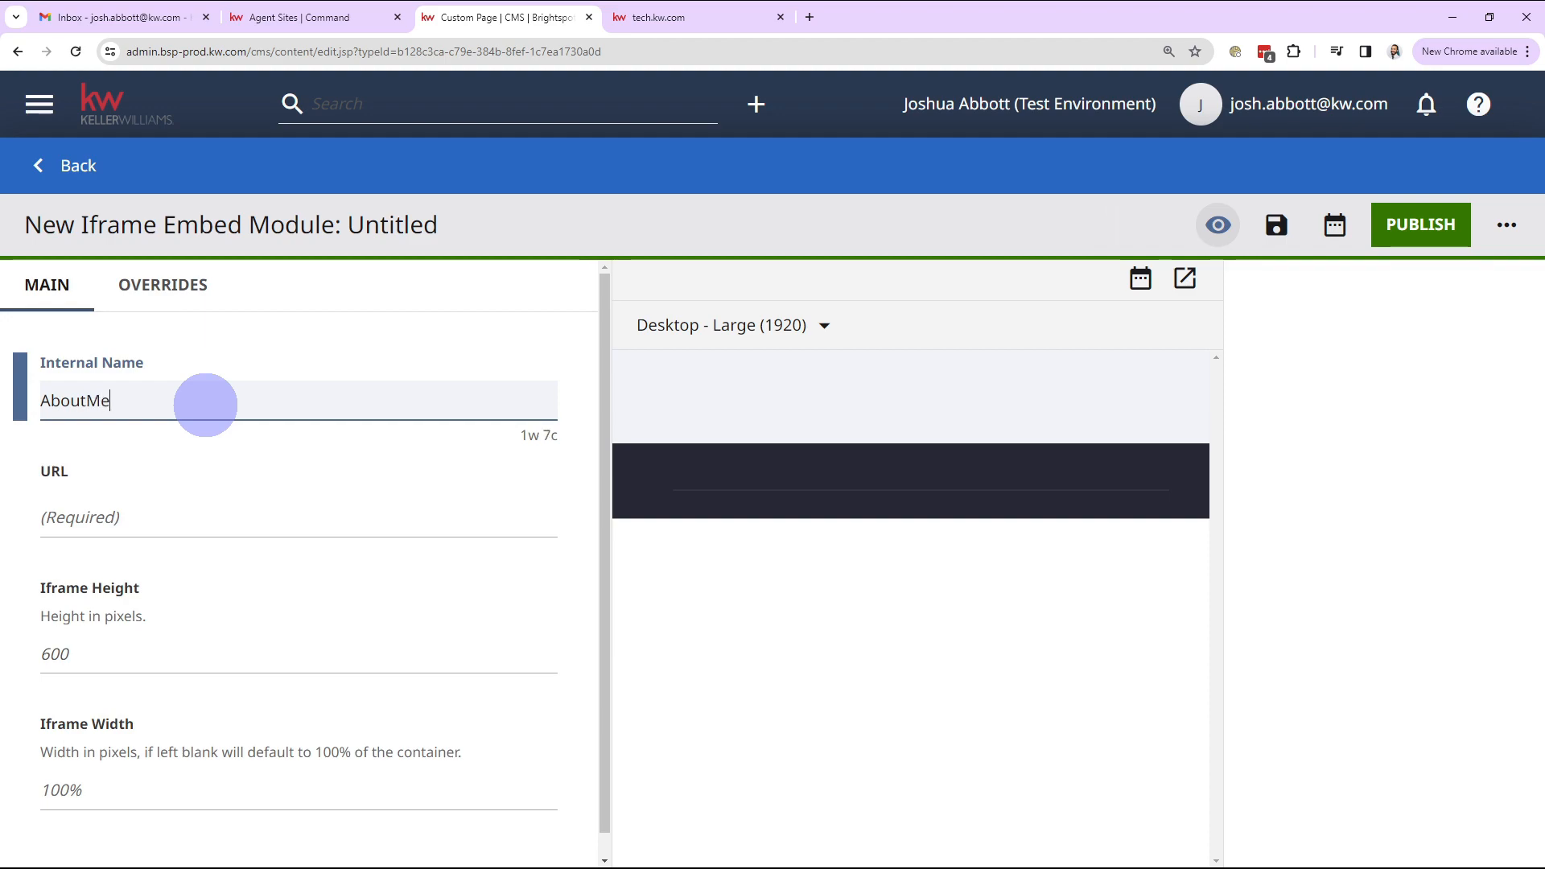
{"action": "left_click", "coordinate": [349, 497]}
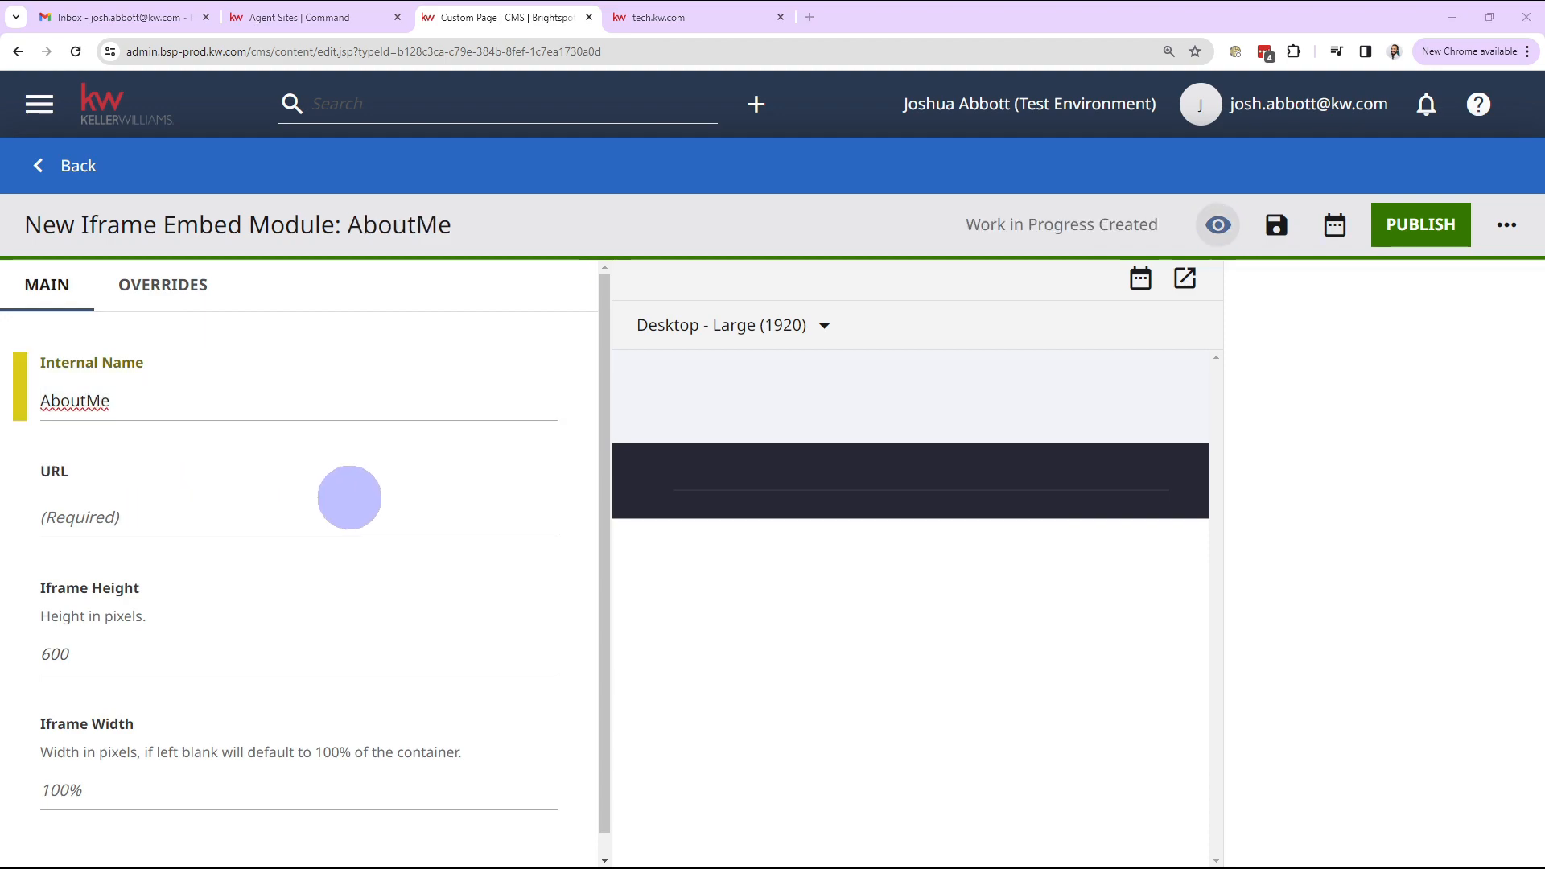
{"action": "key", "text": "alt+Tab"}
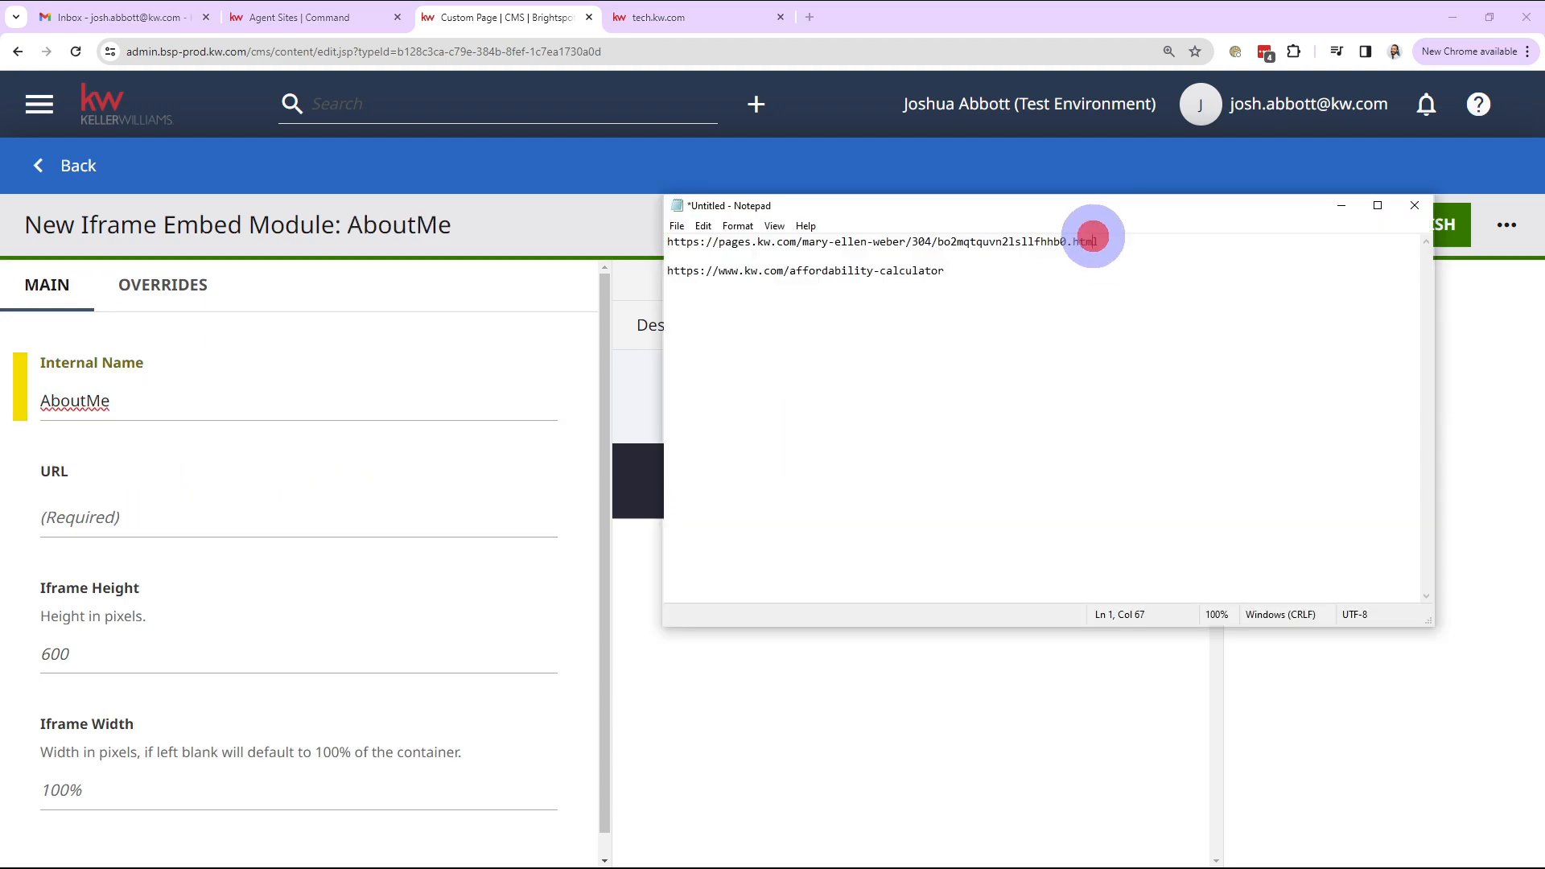
Step: Paste the agent page URL from Notepad into the embed's URL field, named AboutMe - Test
{"action": "left_click_drag", "start_coordinate": [1099, 241], "coordinate": [750, 244]}
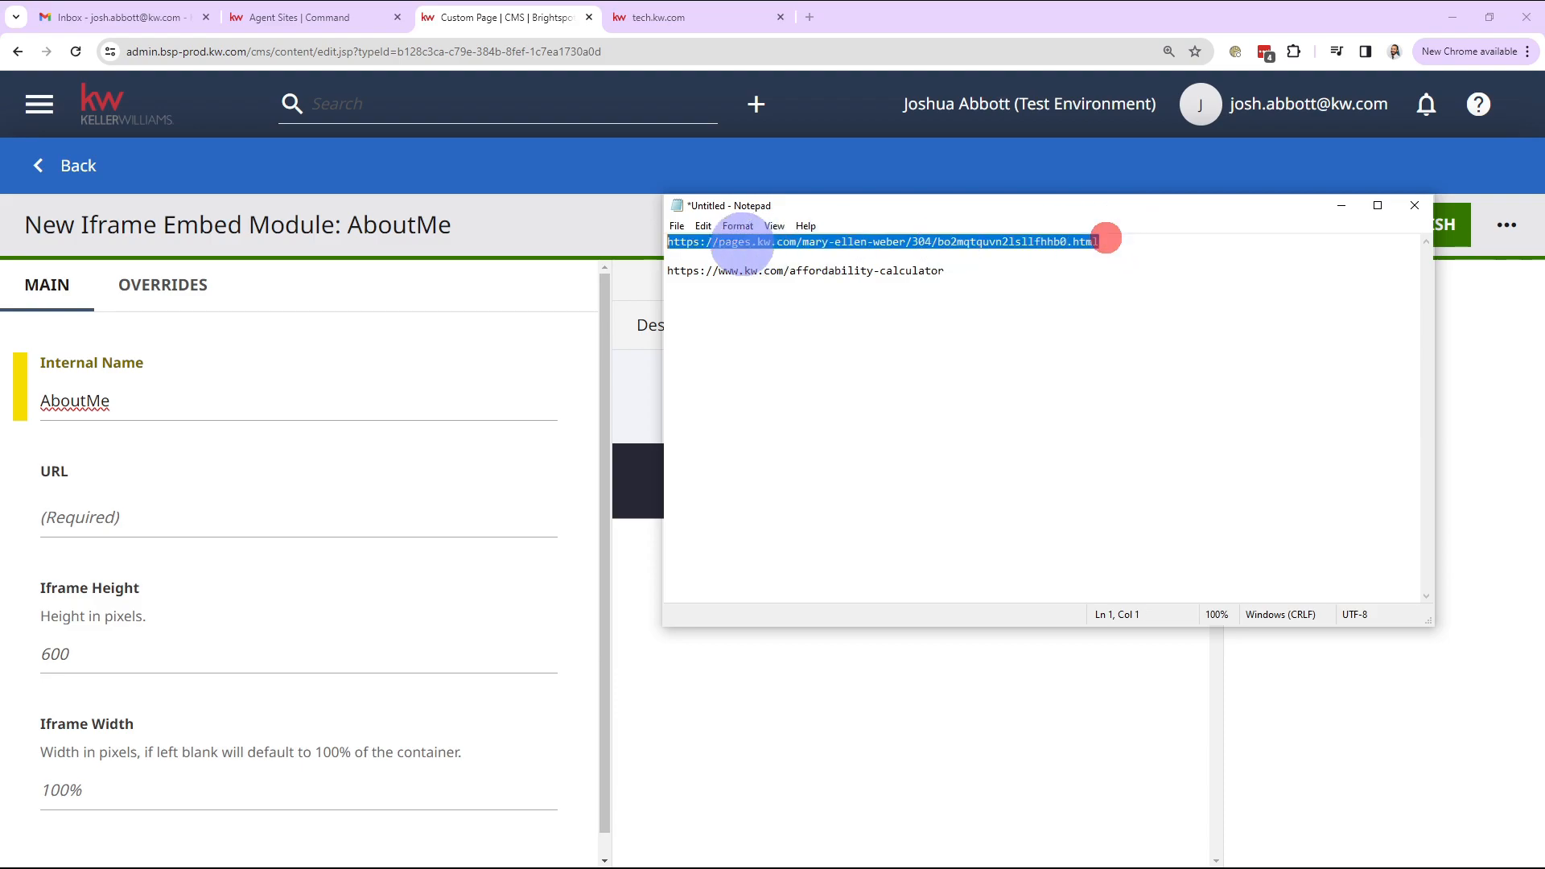
{"action": "left_click", "coordinate": [350, 397]}
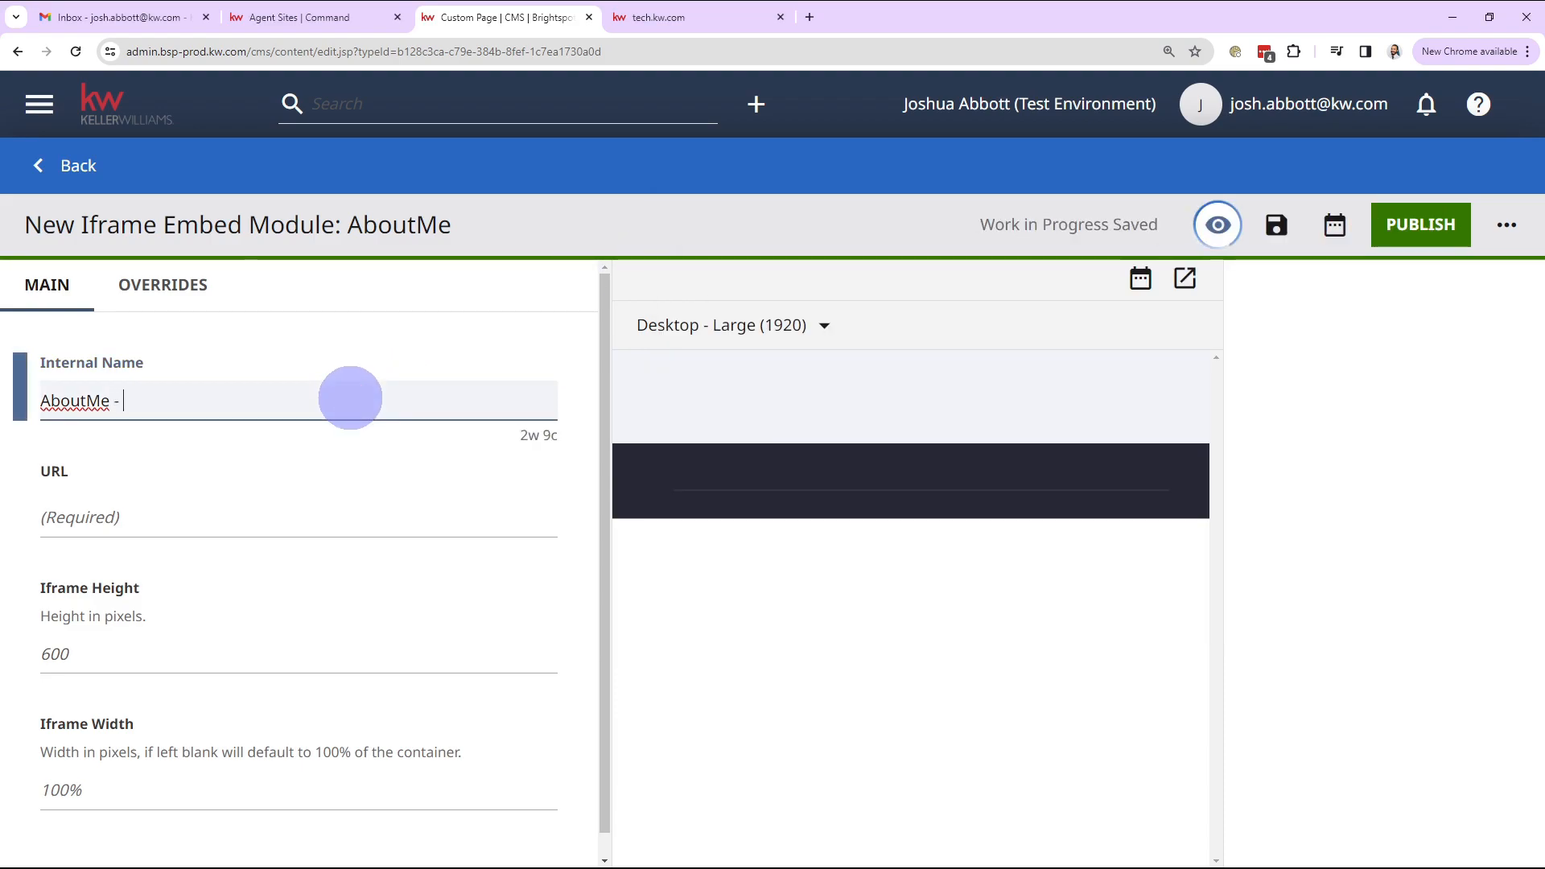
{"action": "left_click", "coordinate": [297, 518]}
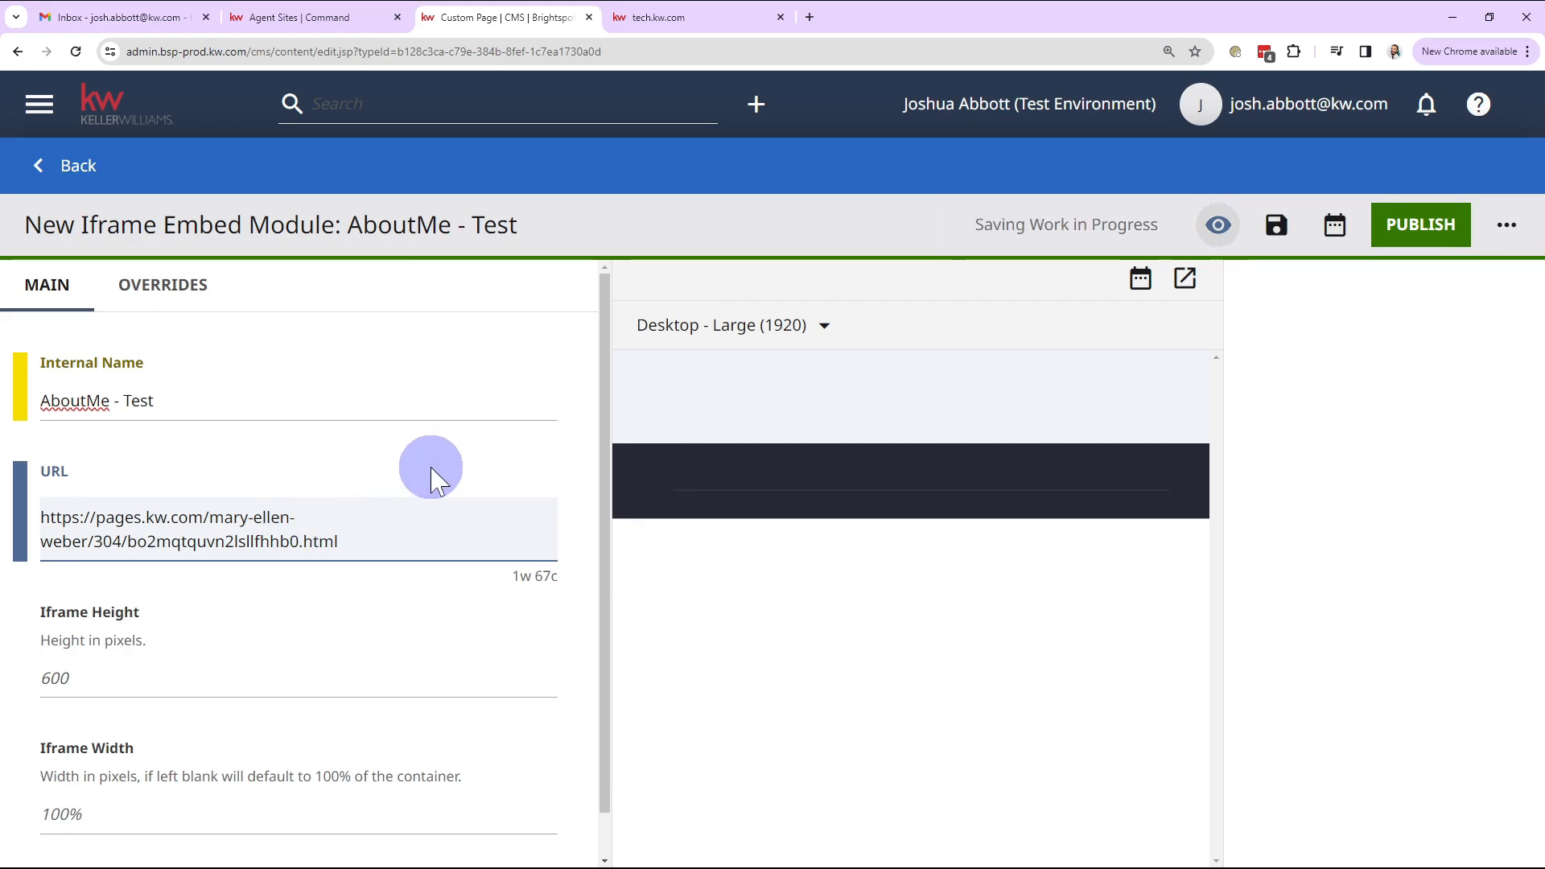
{"action": "left_click", "coordinate": [431, 469]}
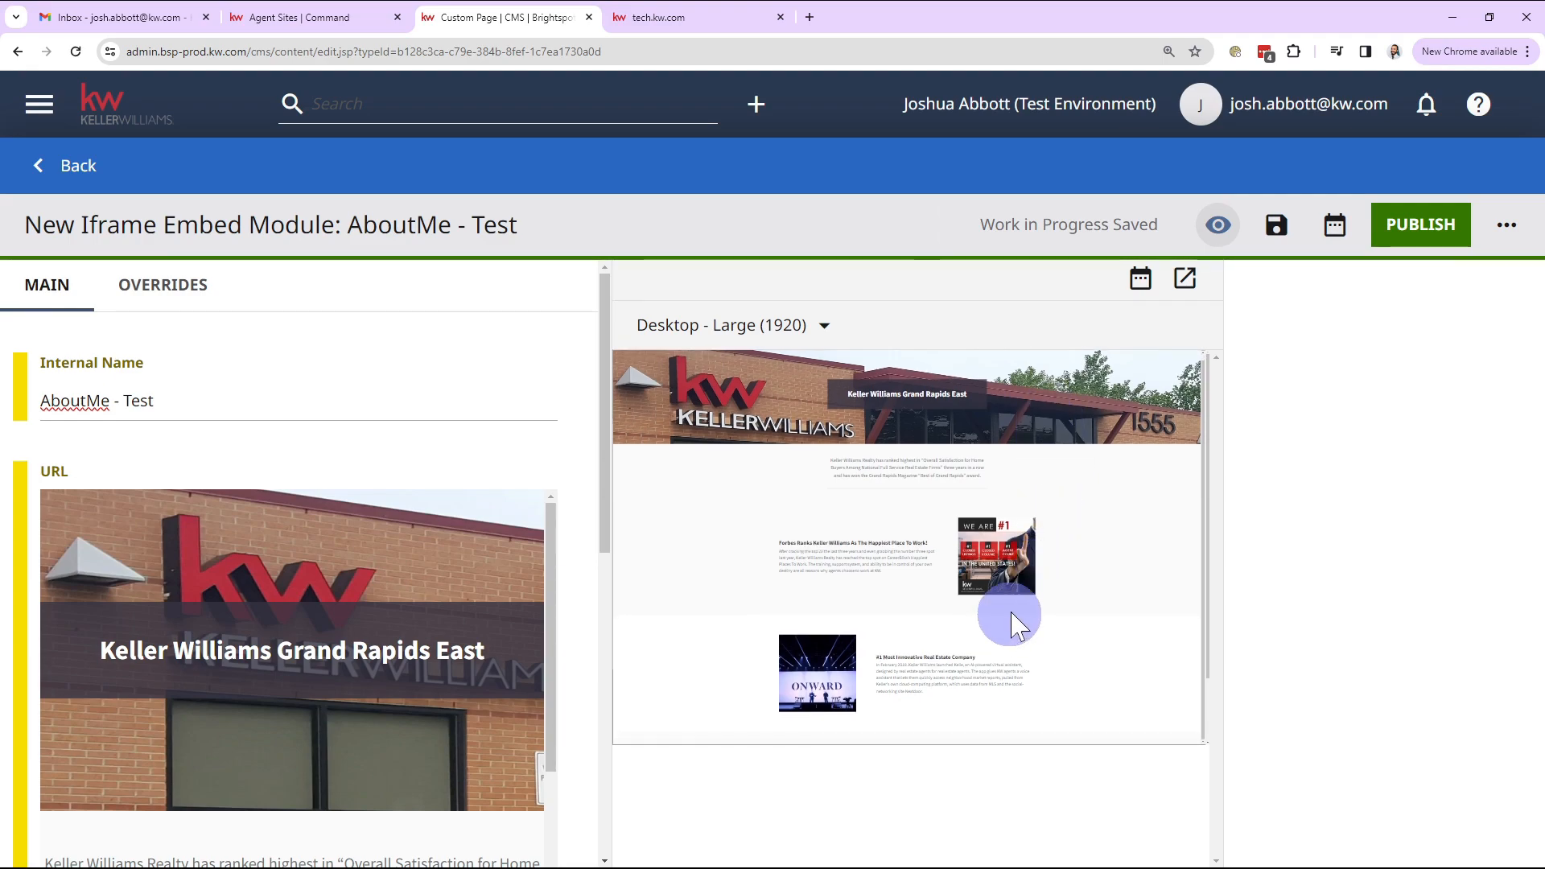
{"action": "scroll", "coordinate": [1005, 614], "scroll_direction": "down", "scroll_amount": 2}
{"action": "scroll", "coordinate": [567, 483], "scroll_direction": "down", "scroll_amount": 4}
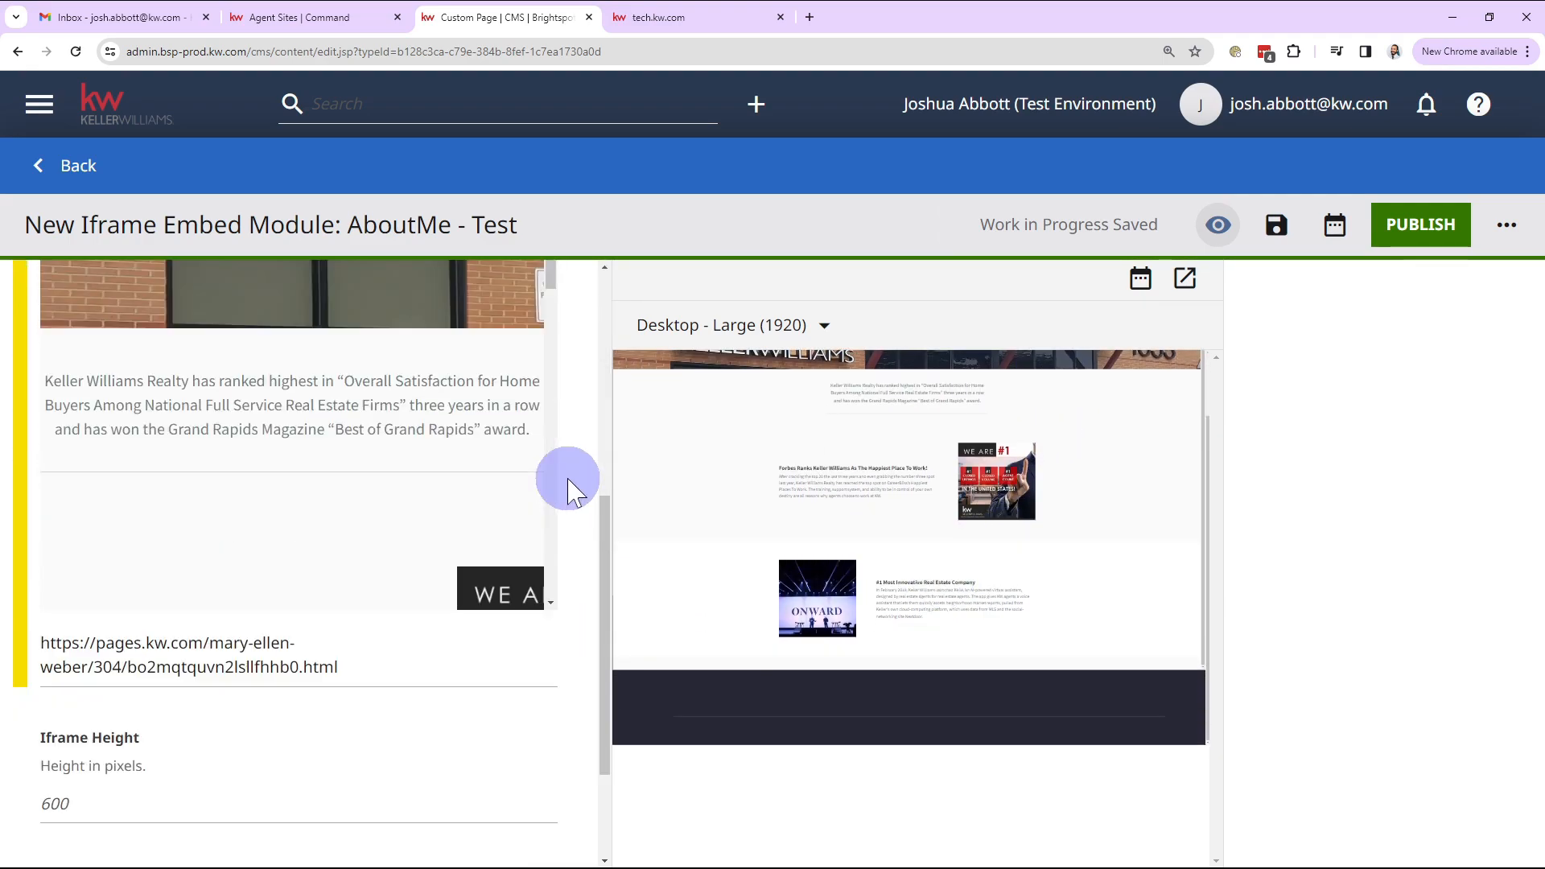
{"action": "scroll", "coordinate": [346, 471], "scroll_direction": "down", "scroll_amount": 4}
{"action": "scroll", "coordinate": [338, 467], "scroll_direction": "down", "scroll_amount": 3}
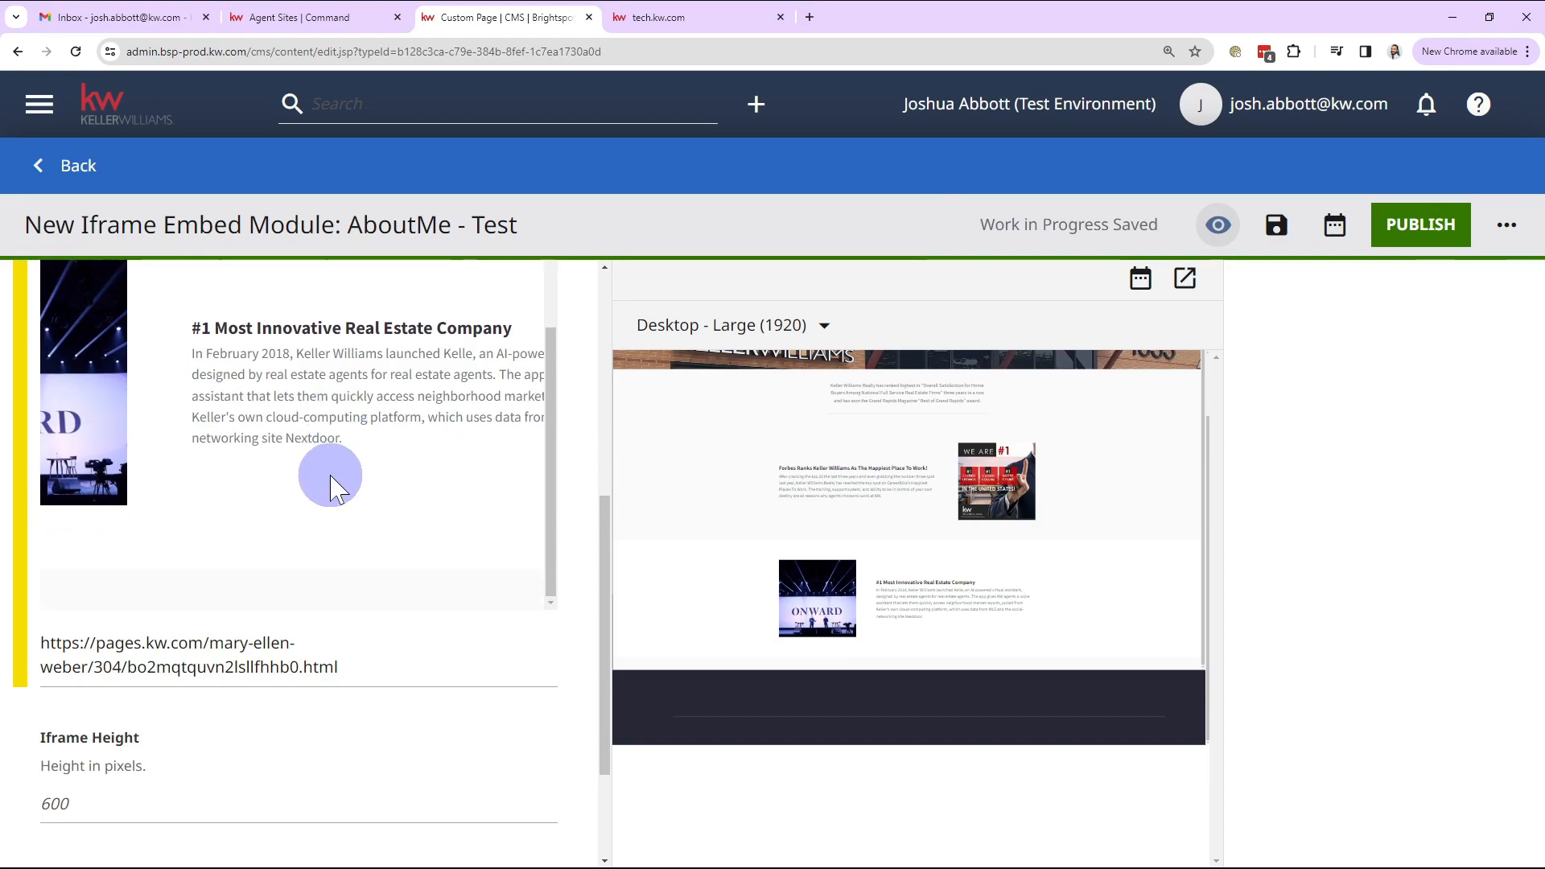
{"action": "scroll", "coordinate": [332, 485], "scroll_direction": "up", "scroll_amount": 6}
{"action": "scroll", "coordinate": [563, 507], "scroll_direction": "up", "scroll_amount": 1}
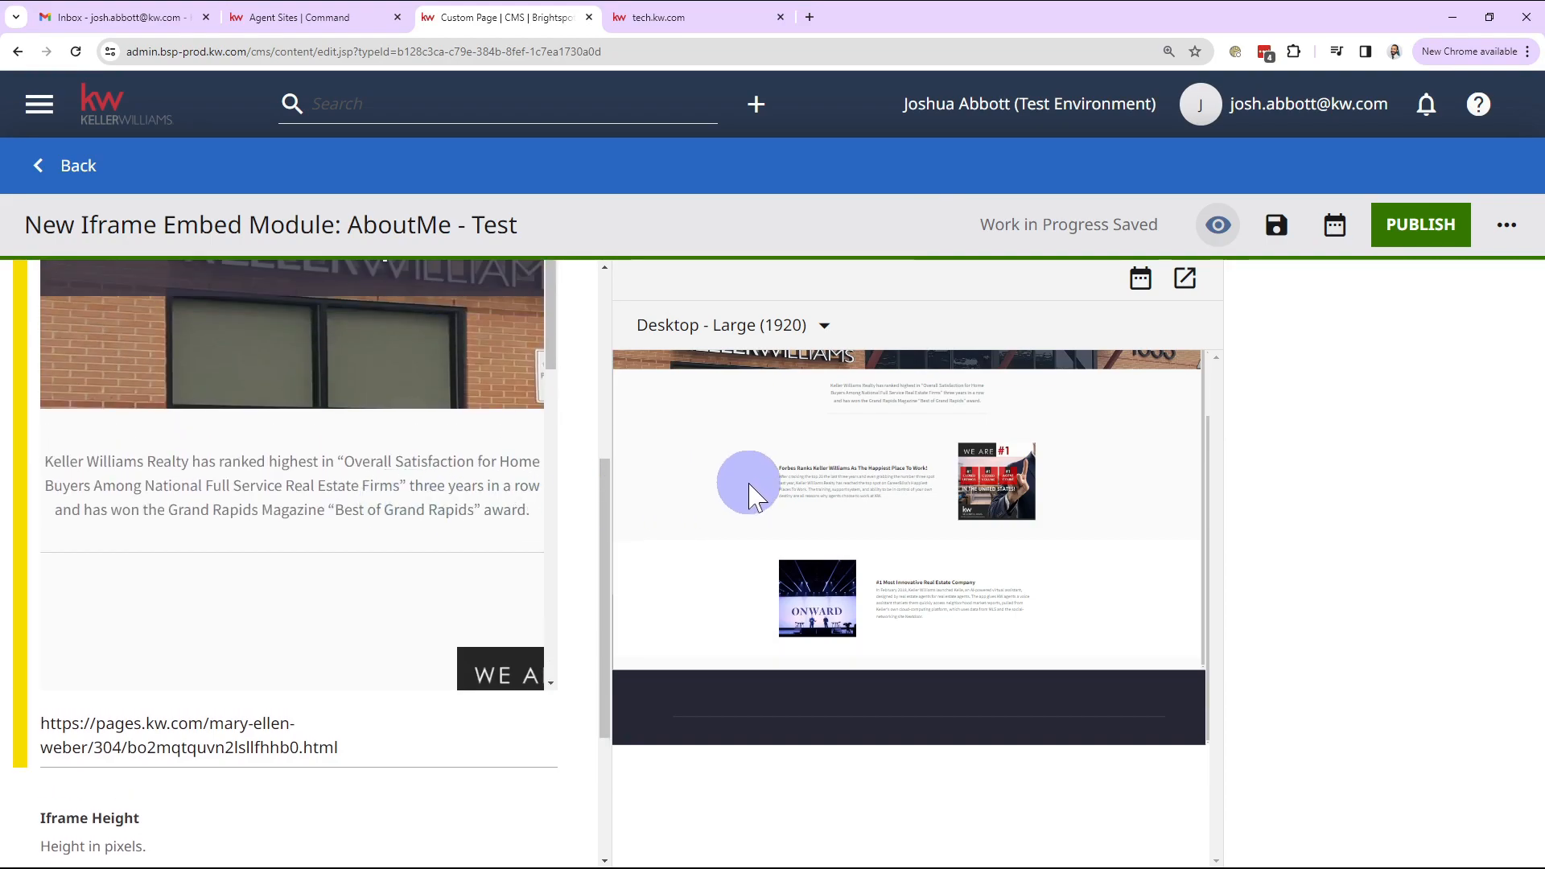
{"action": "scroll", "coordinate": [886, 543], "scroll_direction": "down", "scroll_amount": 1}
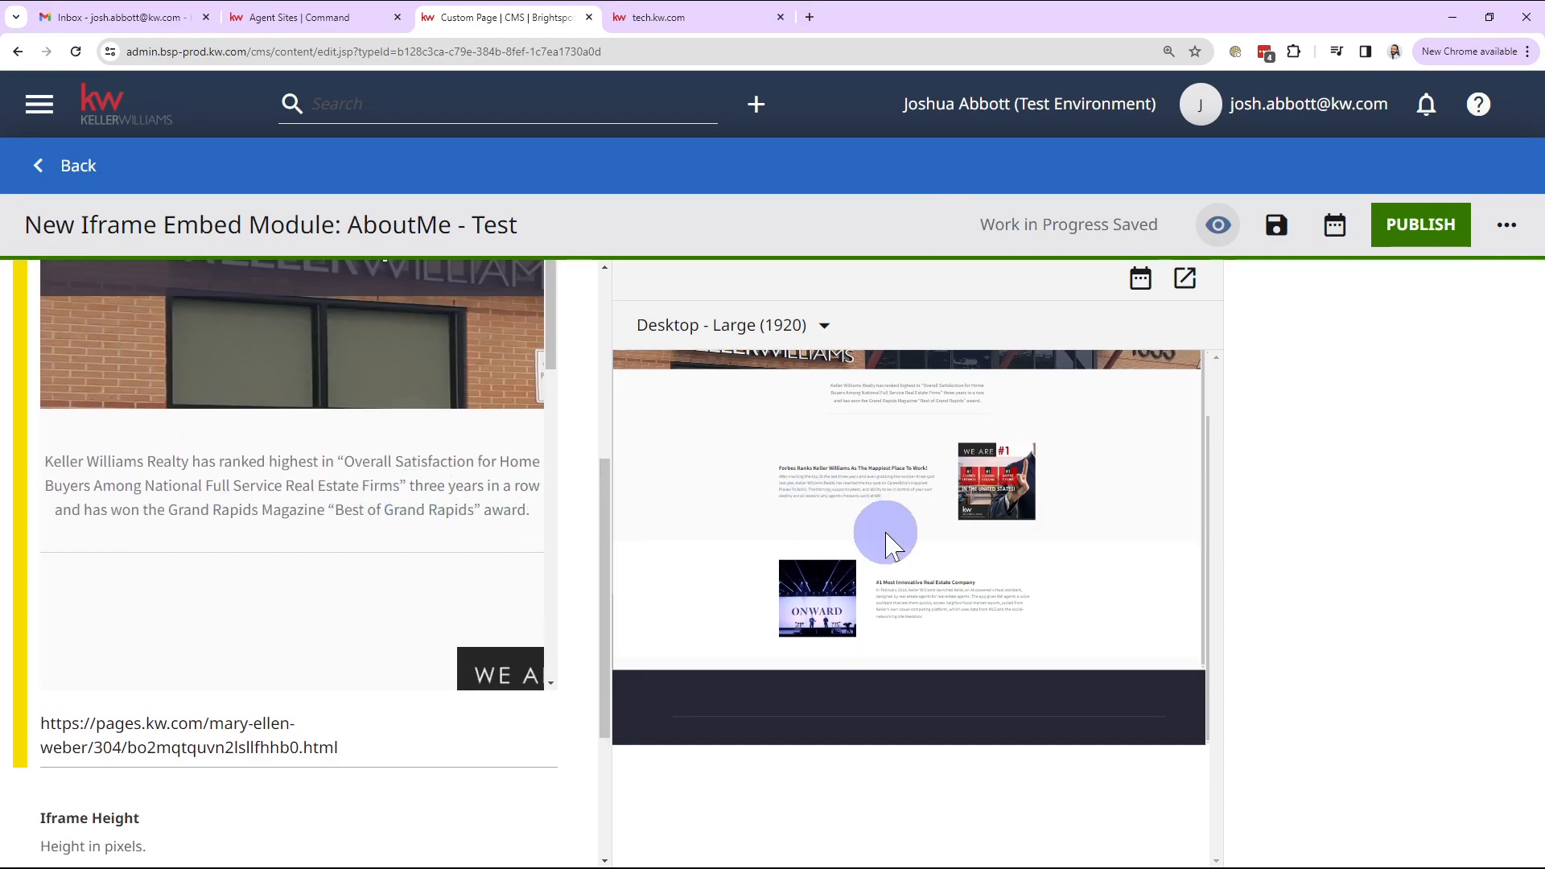
{"action": "scroll", "coordinate": [859, 542], "scroll_direction": "up", "scroll_amount": 2}
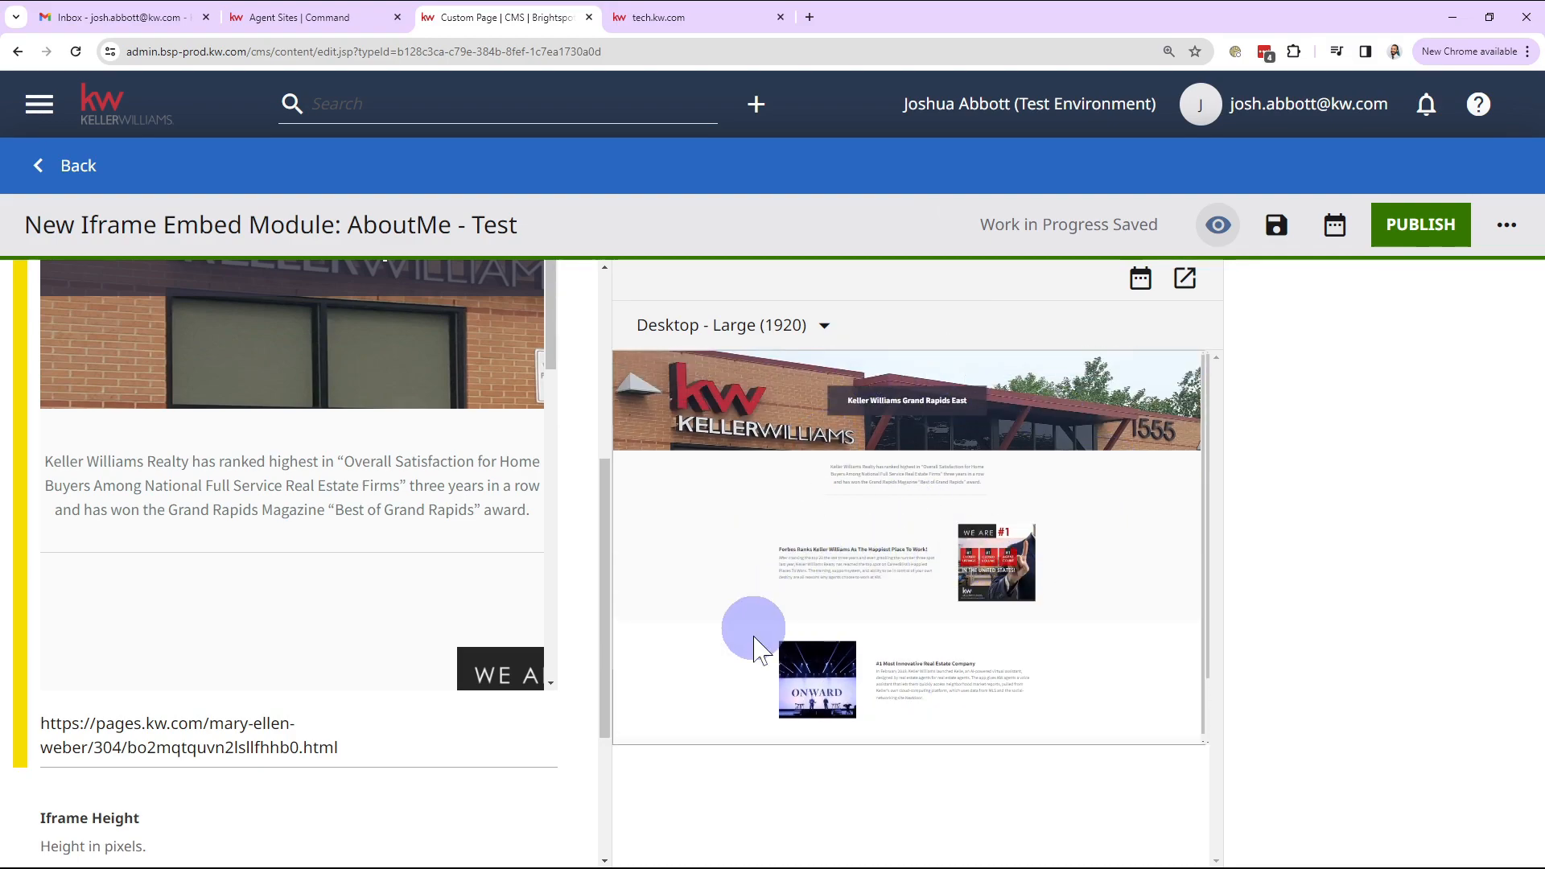
{"action": "scroll", "coordinate": [214, 535], "scroll_direction": "up", "scroll_amount": 5}
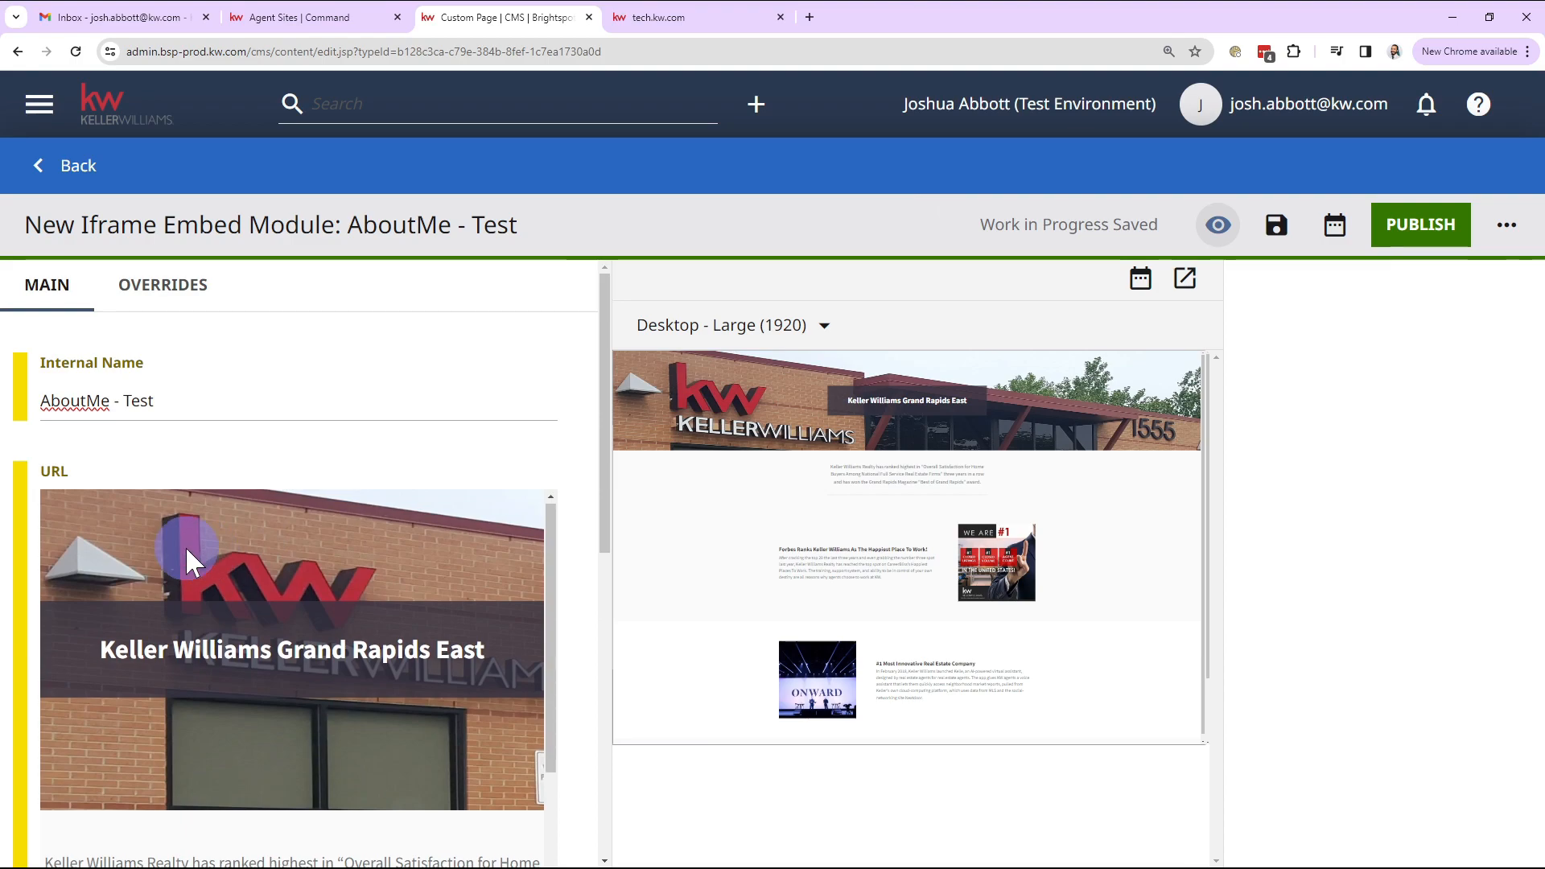
{"action": "scroll", "coordinate": [181, 564], "scroll_direction": "down", "scroll_amount": 5}
{"action": "left_click_drag", "start_coordinate": [42, 473], "coordinate": [322, 463]}
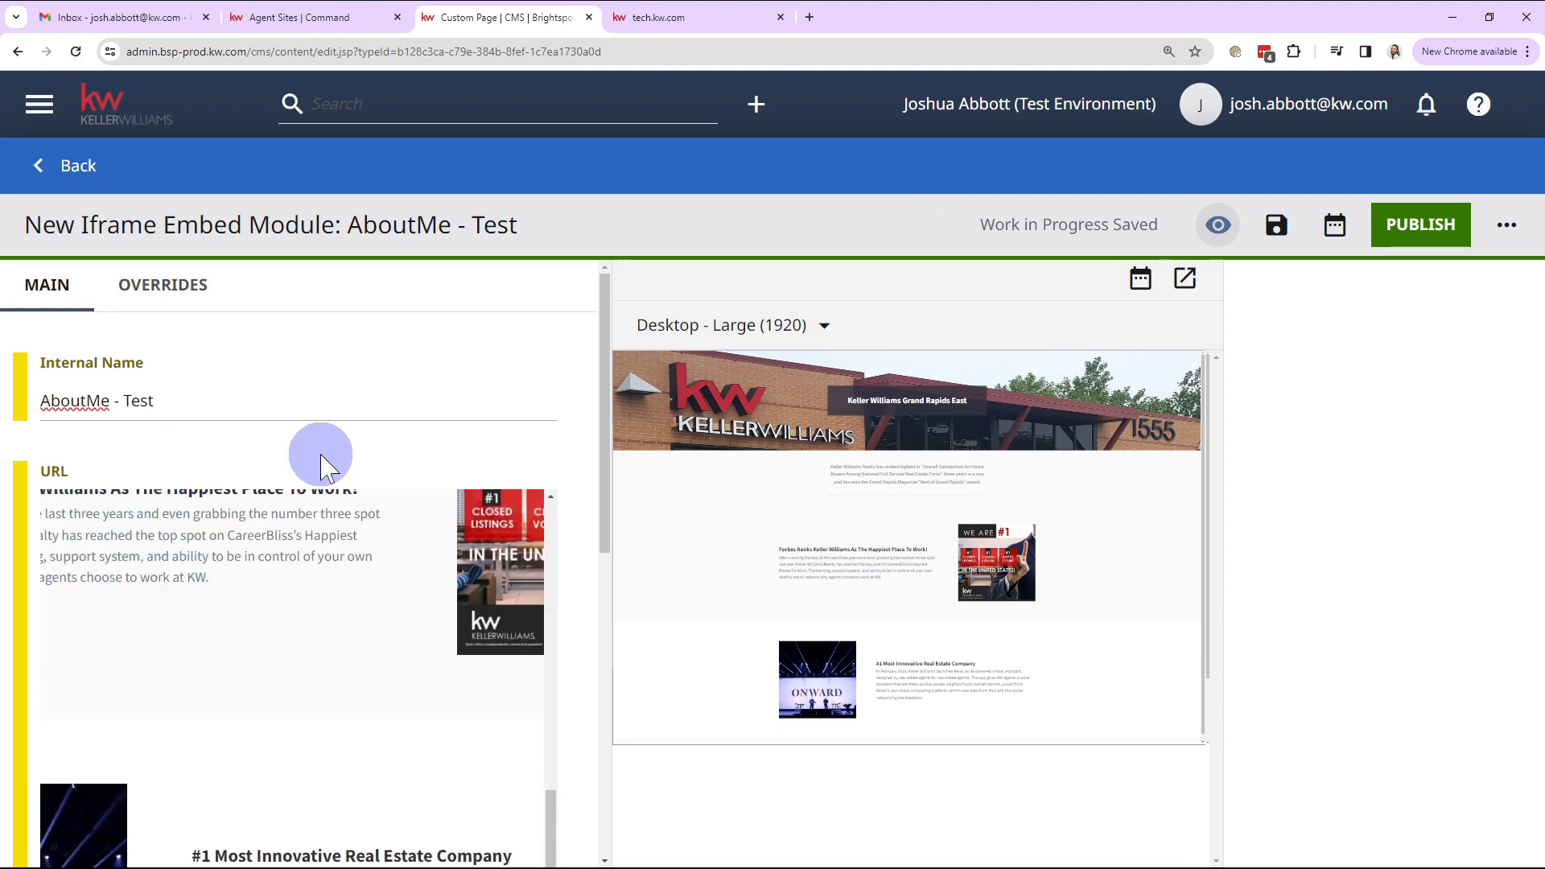
{"action": "scroll", "coordinate": [321, 576], "scroll_direction": "up", "scroll_amount": 2}
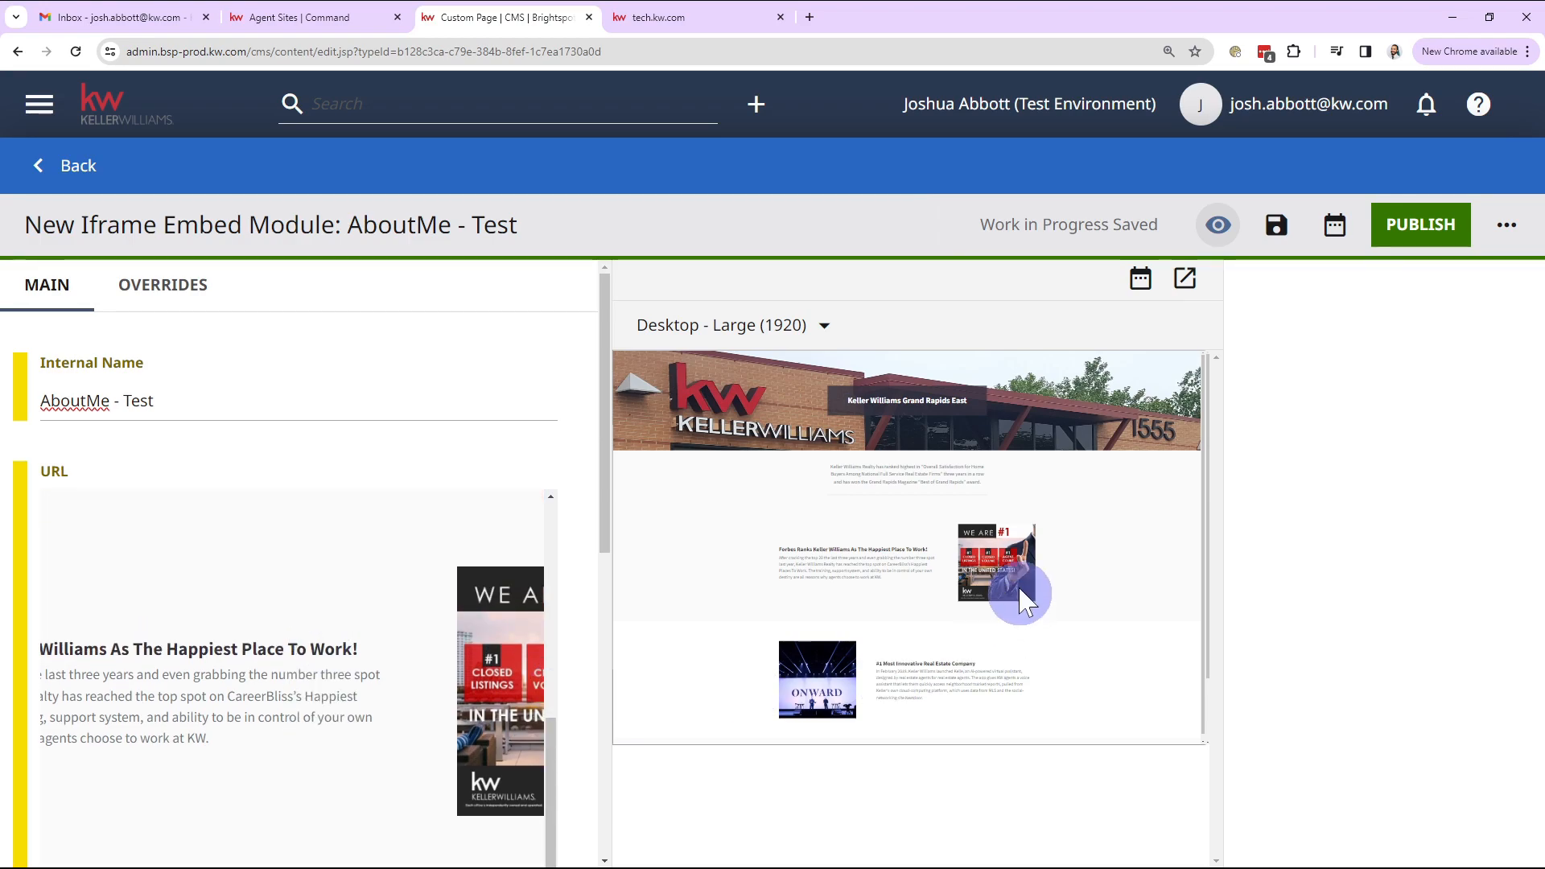
{"action": "scroll", "coordinate": [579, 518], "scroll_direction": "down", "scroll_amount": 5}
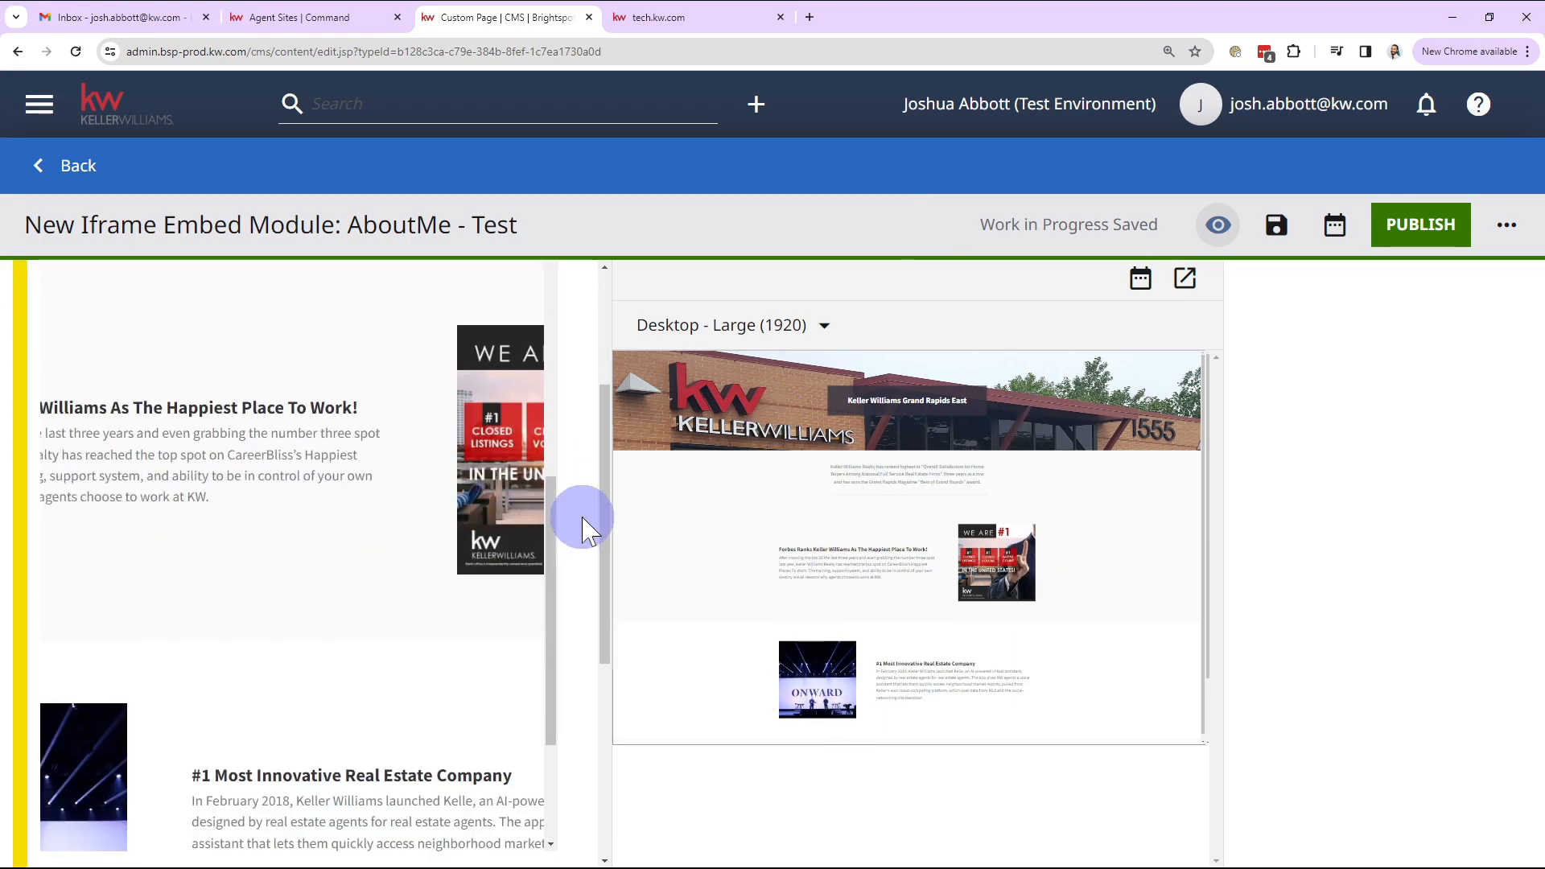
{"action": "scroll", "coordinate": [582, 527], "scroll_direction": "down", "scroll_amount": 1}
{"action": "scroll", "coordinate": [372, 511], "scroll_direction": "down", "scroll_amount": 3}
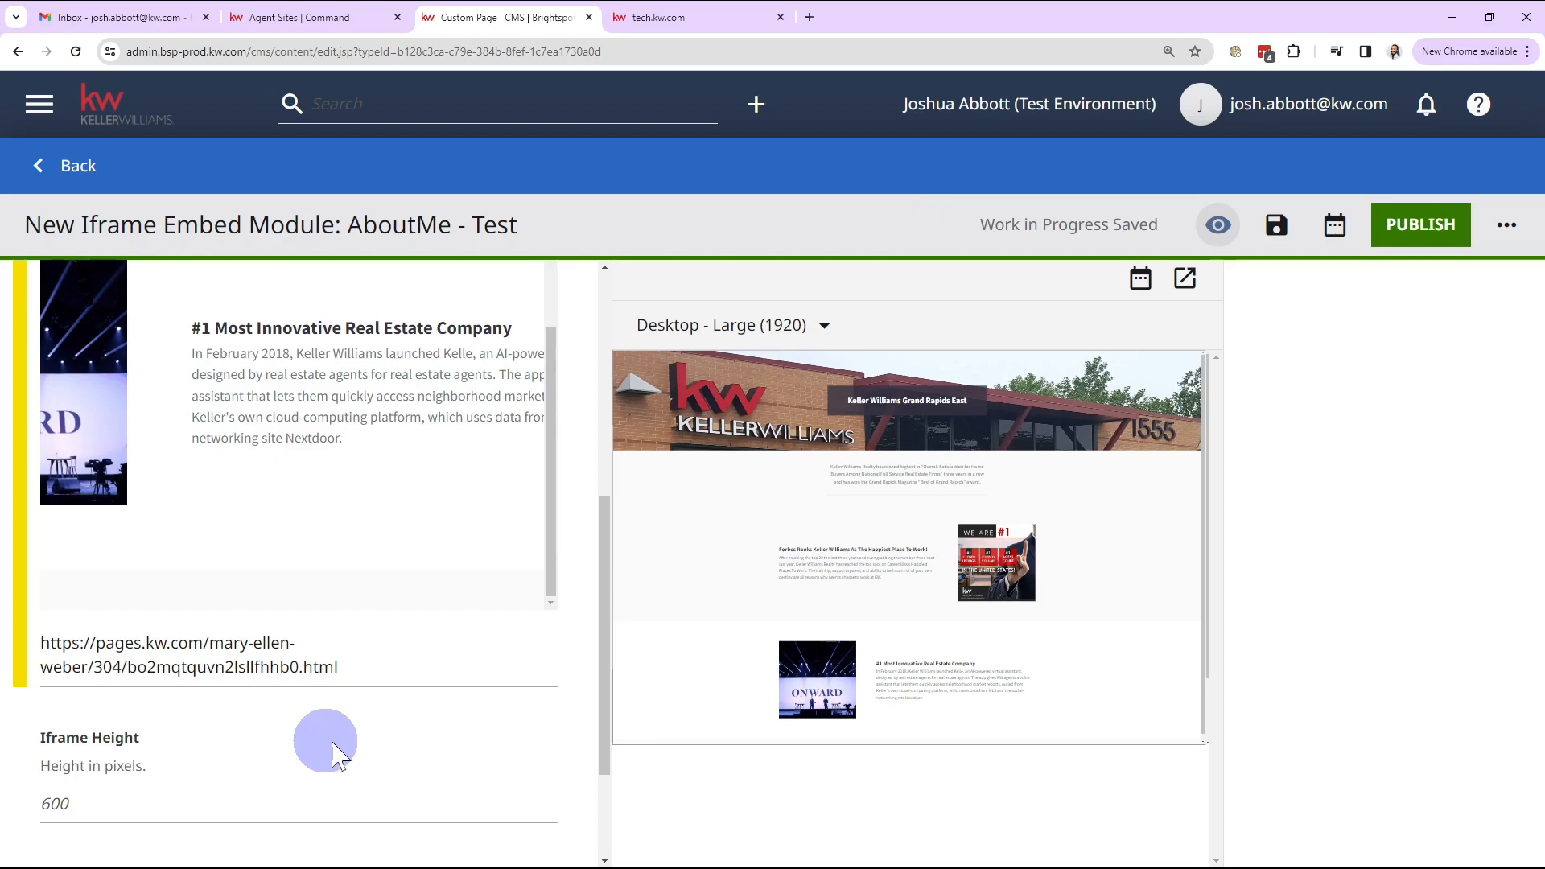
{"action": "scroll", "coordinate": [345, 523], "scroll_direction": "up", "scroll_amount": 3}
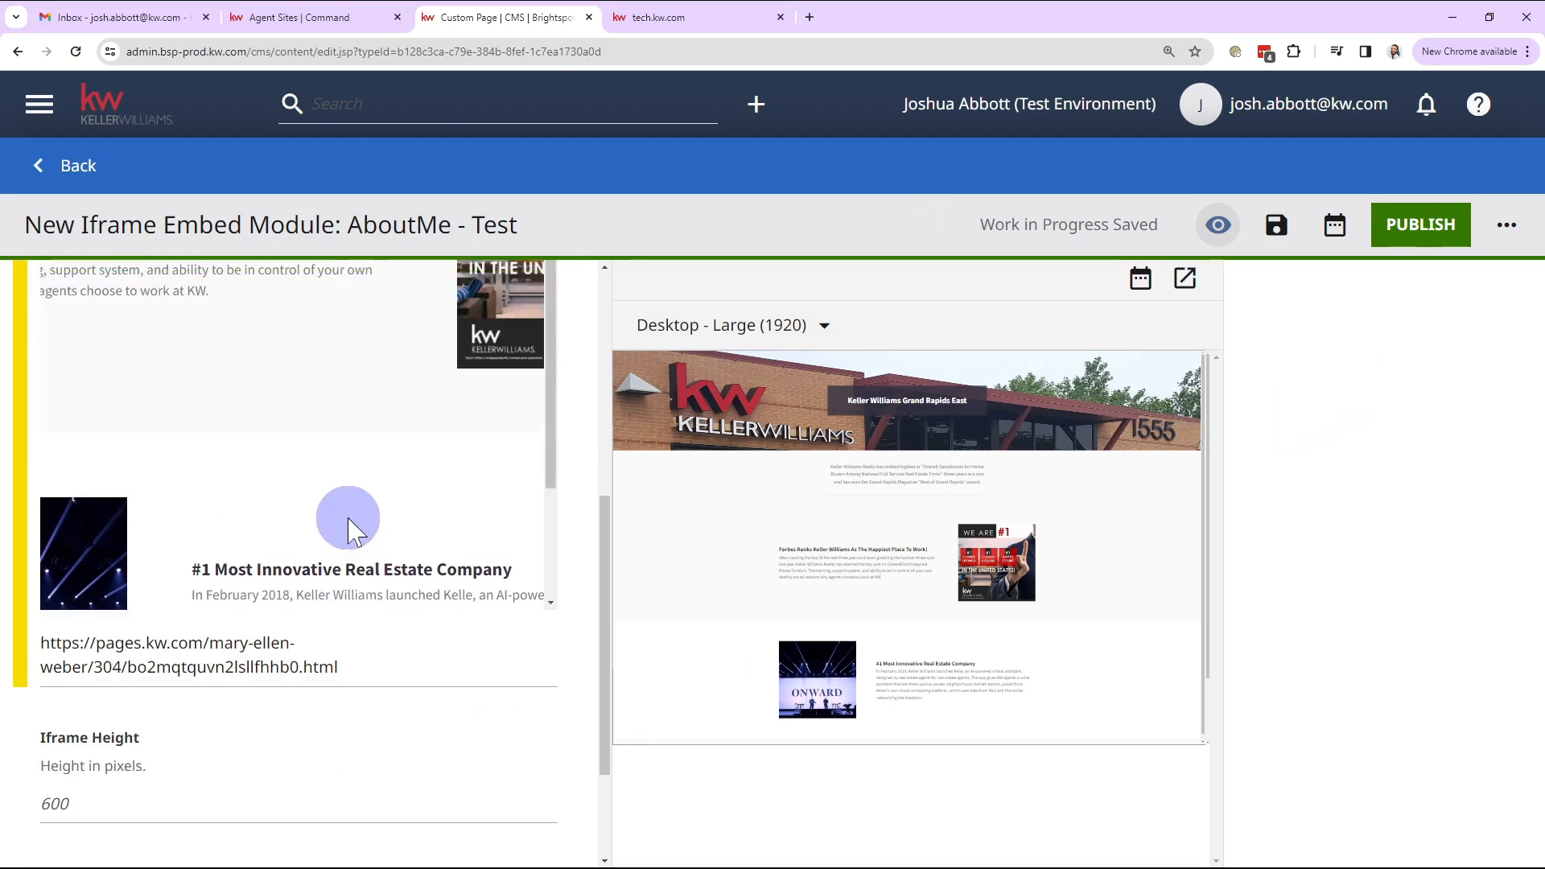
Step: Publish the AboutMe - Test iframe module and return to the About Me page editor
{"action": "left_click", "coordinate": [1417, 237]}
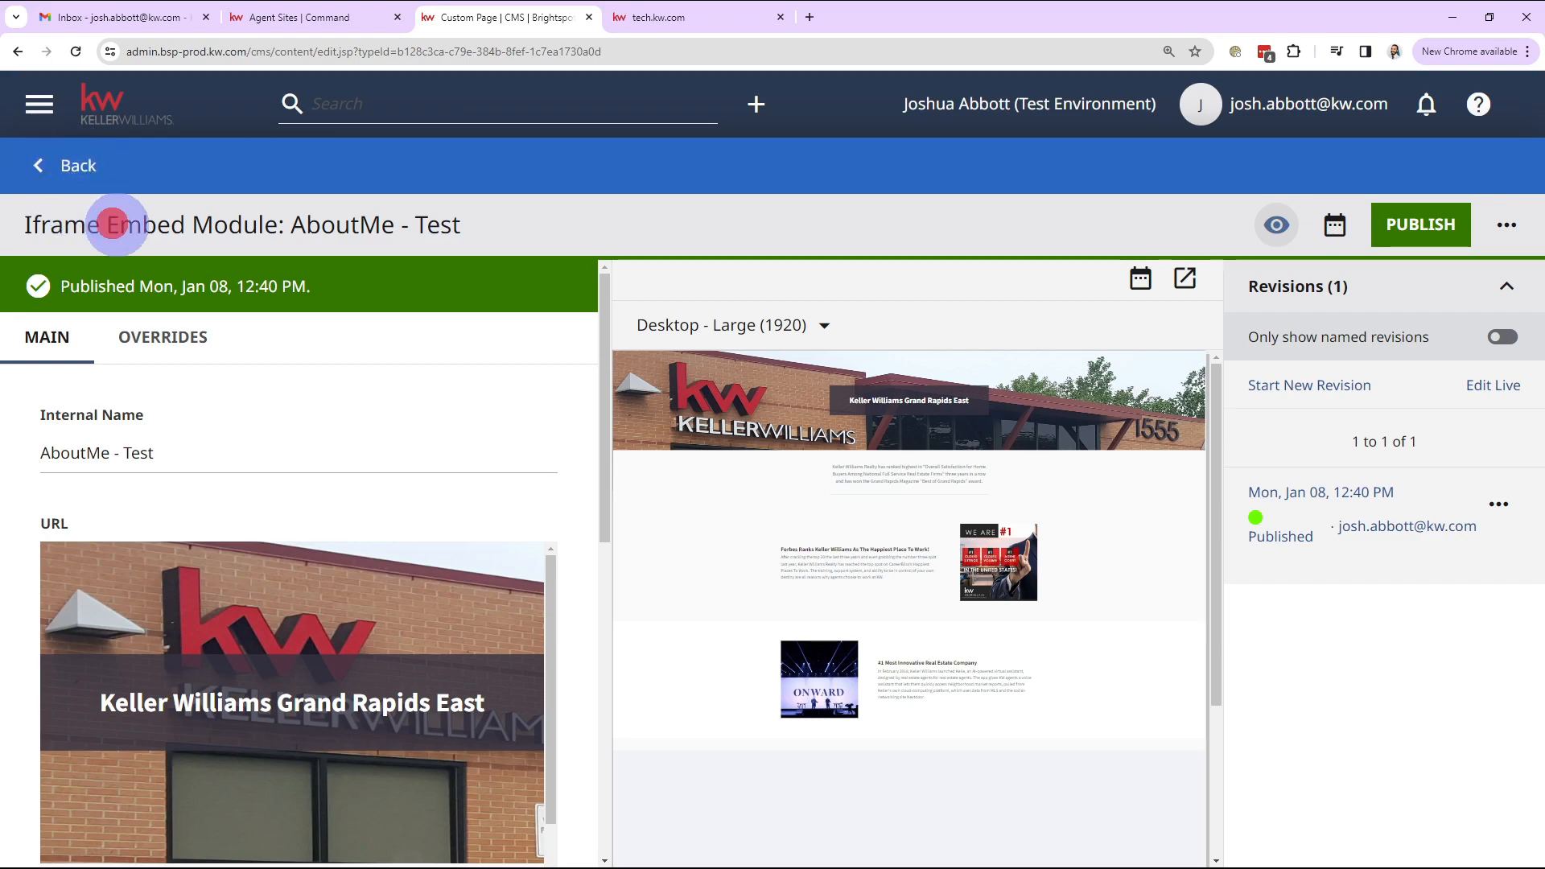
{"action": "left_click_drag", "start_coordinate": [115, 225], "coordinate": [252, 223]}
{"action": "left_click", "coordinate": [71, 165]}
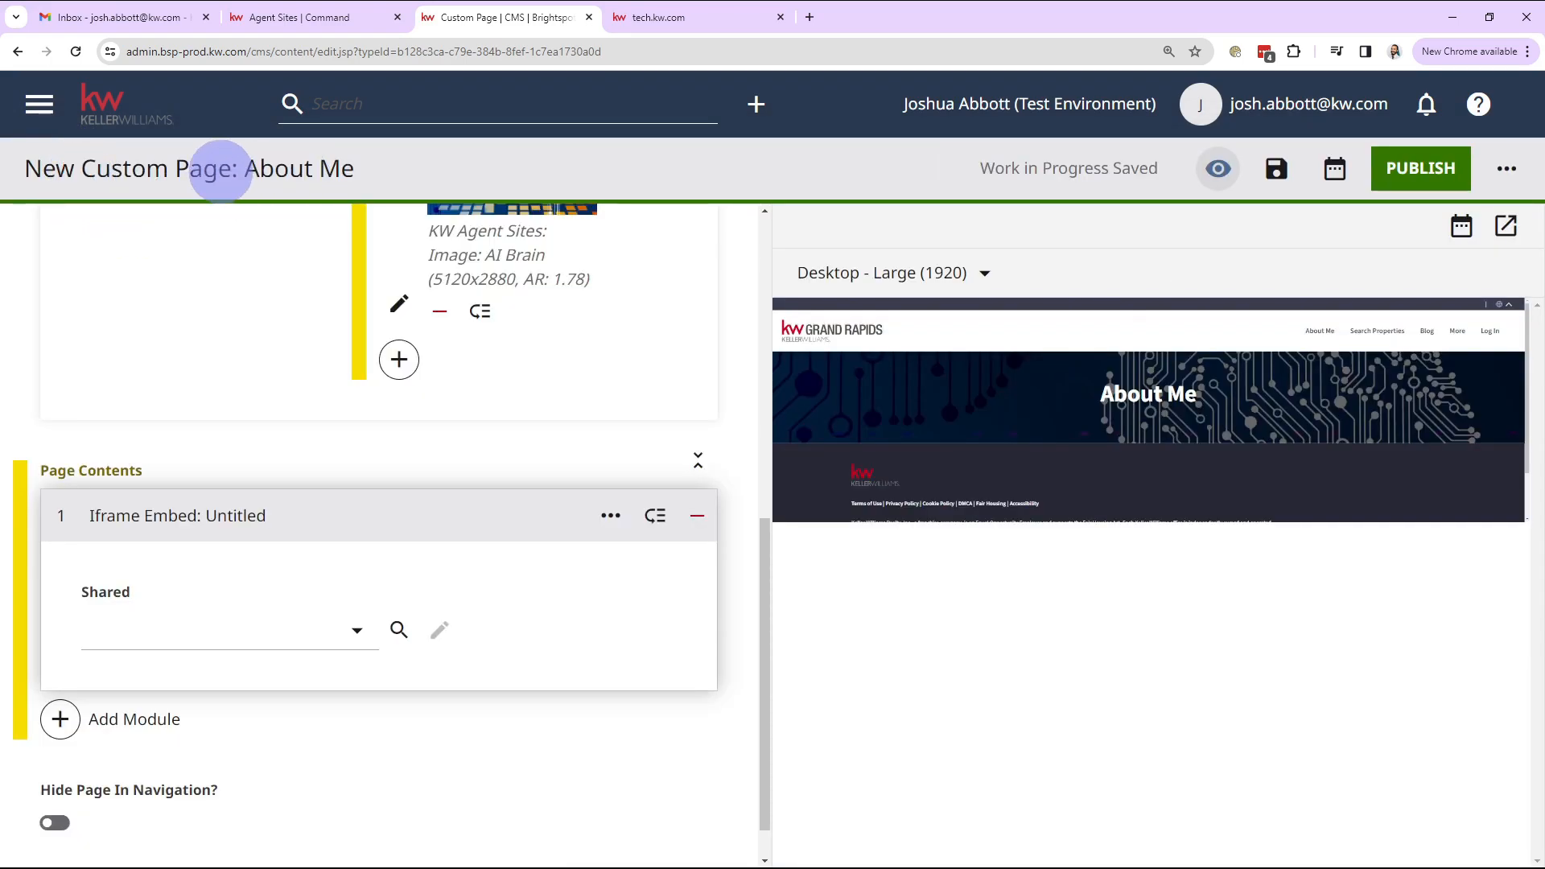
Step: Set the About Me page's Iframe Embed to the shared AboutMe - Test module
{"action": "left_click_drag", "start_coordinate": [81, 168], "coordinate": [218, 170]}
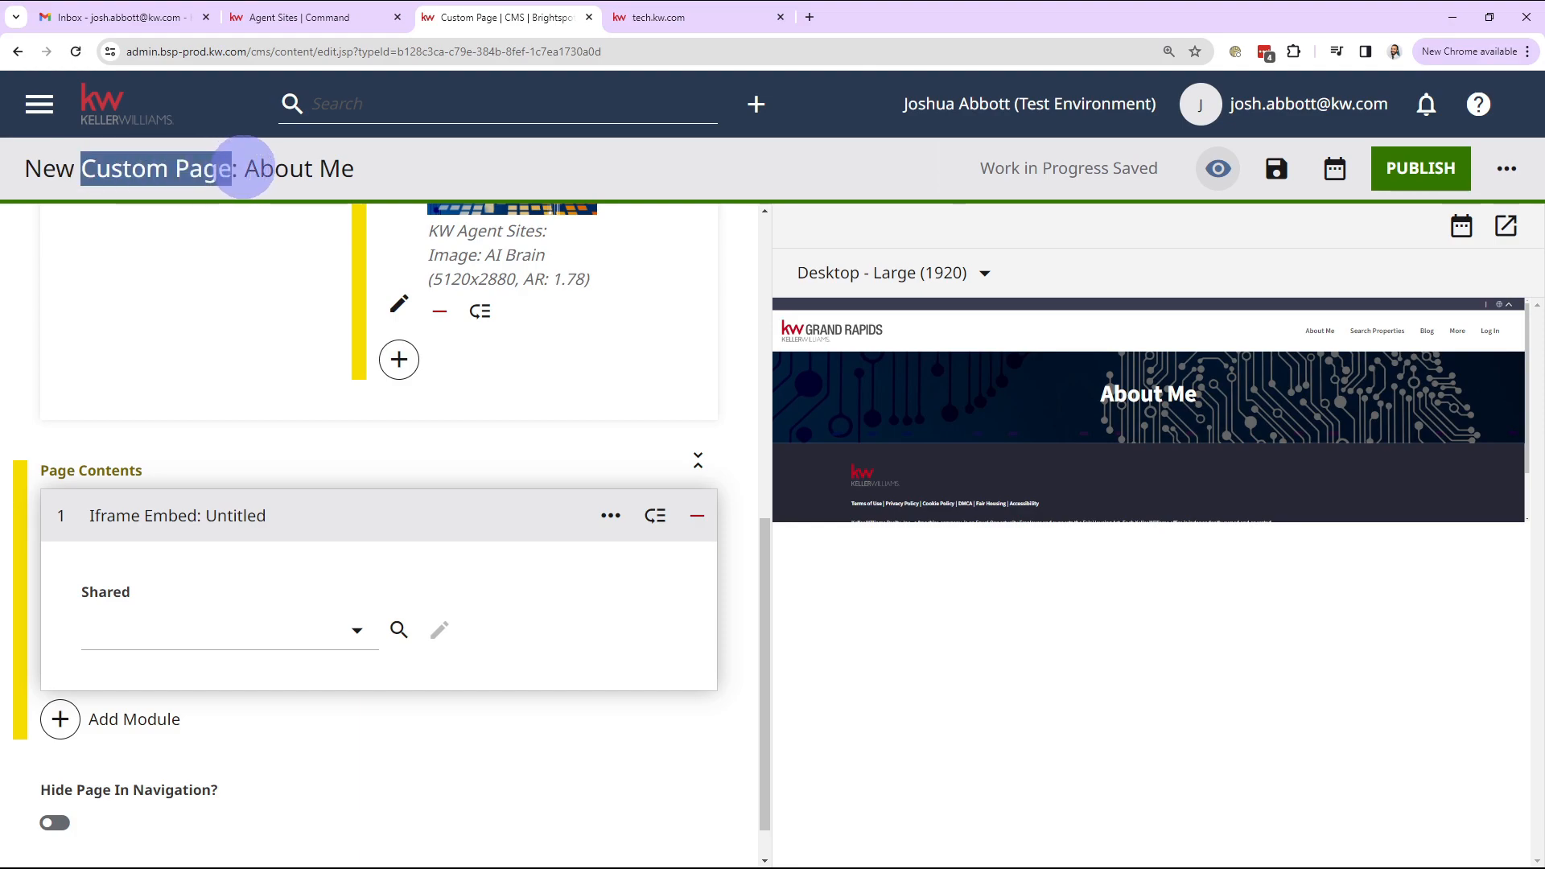
{"action": "left_click", "coordinate": [256, 168]}
{"action": "left_click", "coordinate": [173, 636]}
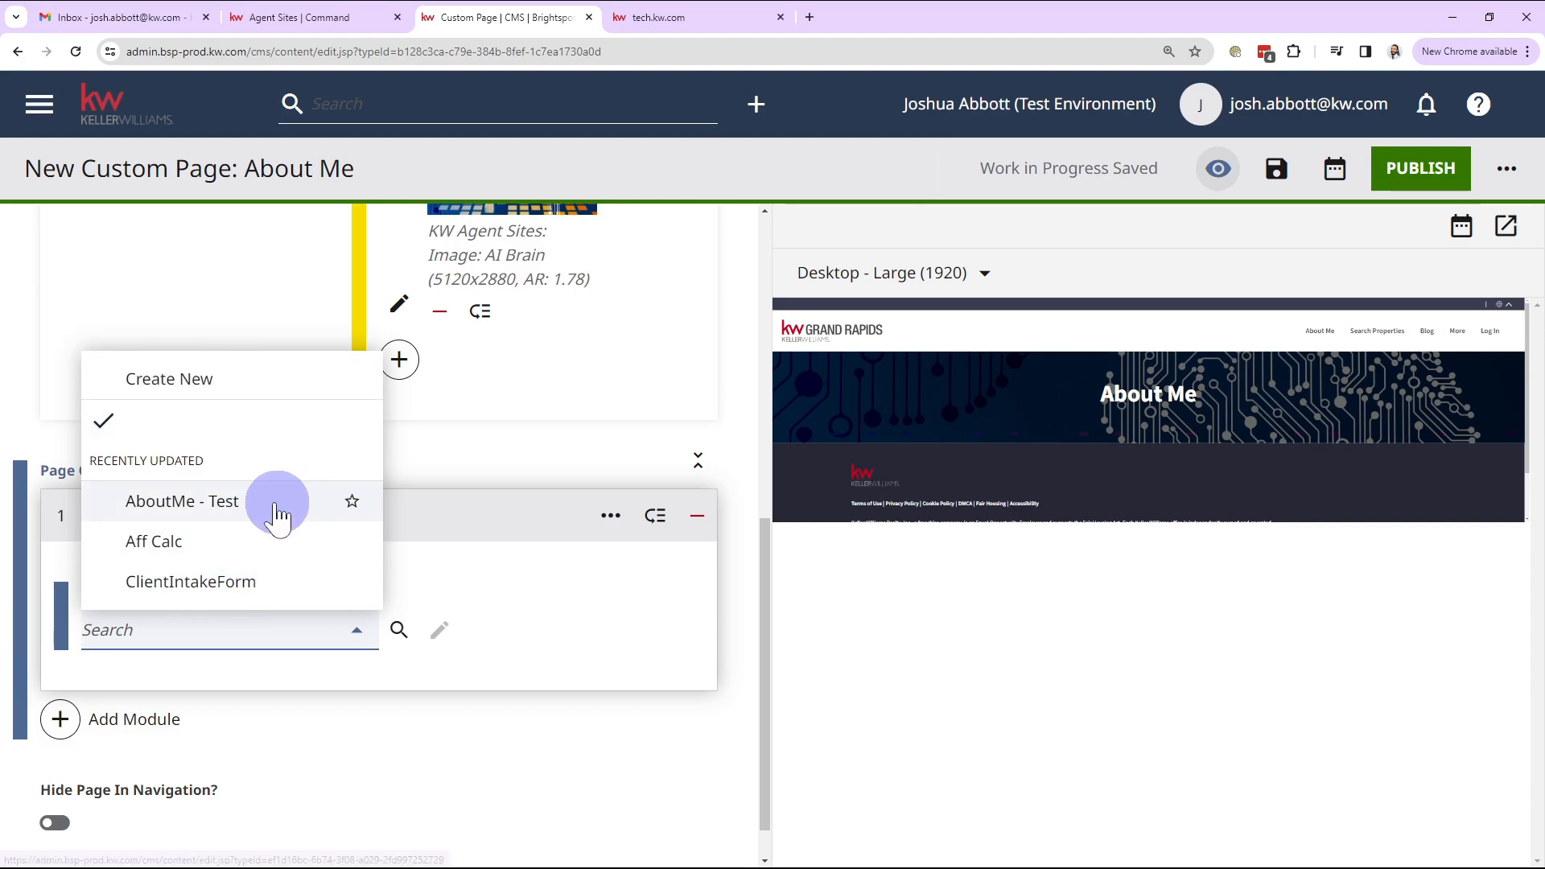
{"action": "left_click", "coordinate": [231, 507]}
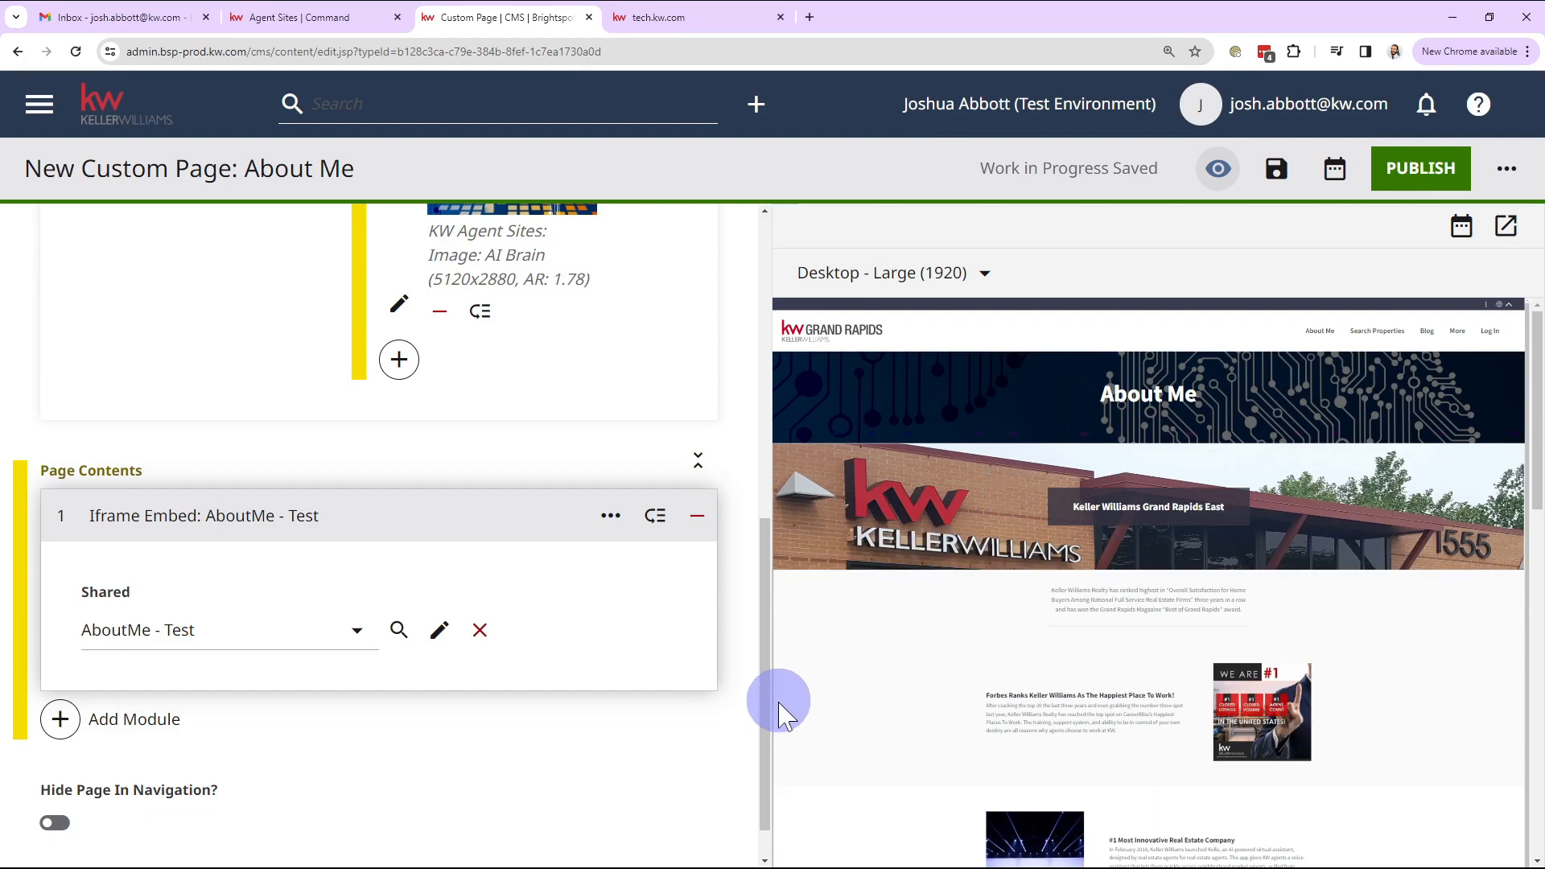
{"action": "scroll", "coordinate": [755, 729], "scroll_direction": "up", "scroll_amount": 10}
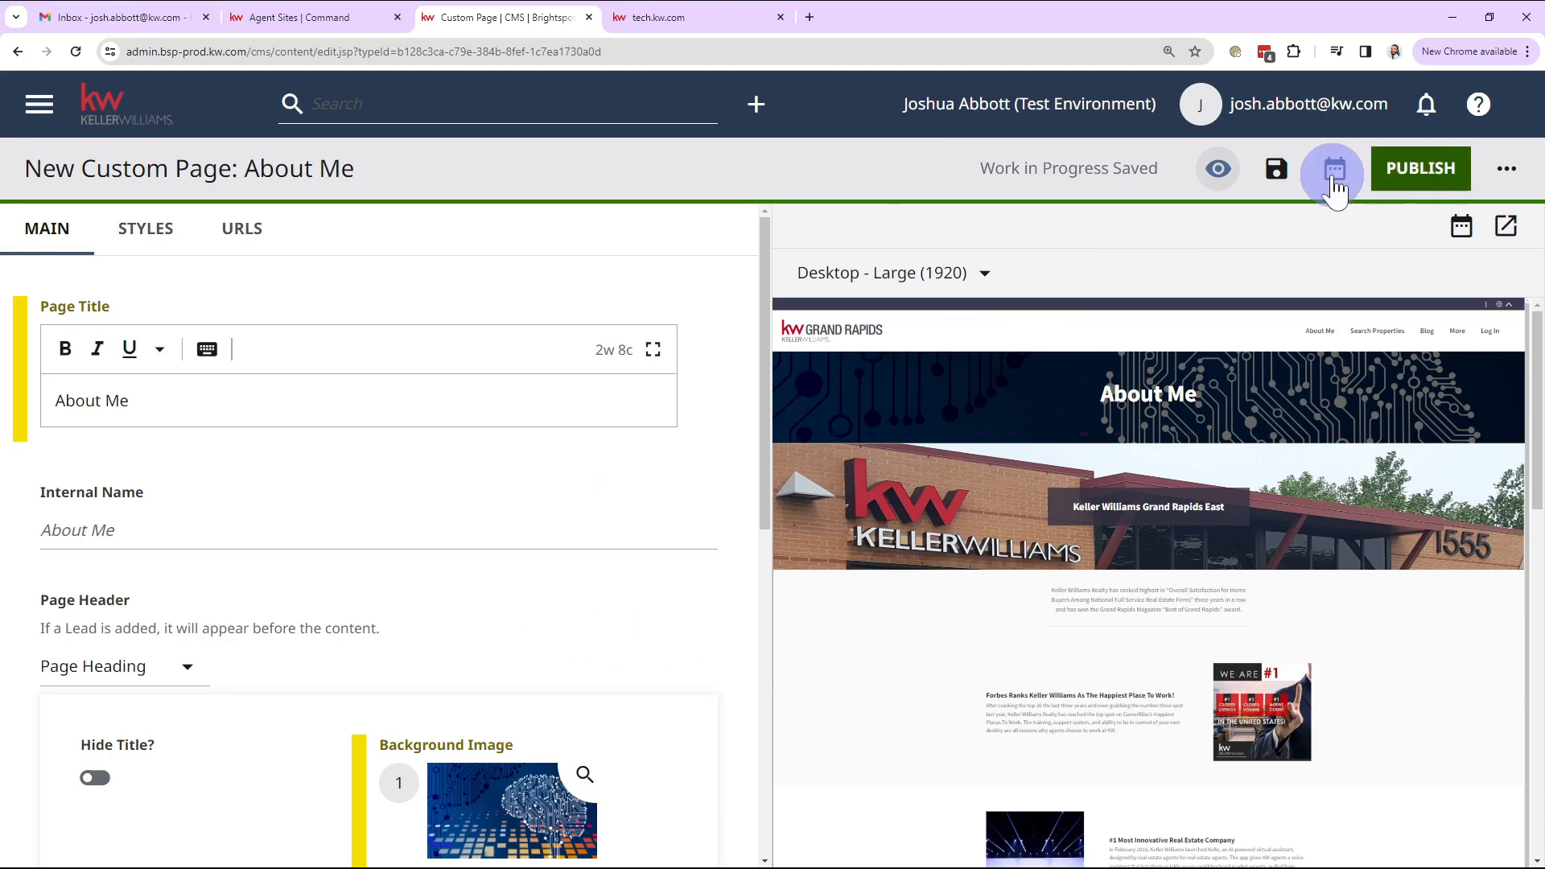
{"action": "left_click", "coordinate": [1273, 178]}
{"action": "left_click", "coordinate": [1410, 179]}
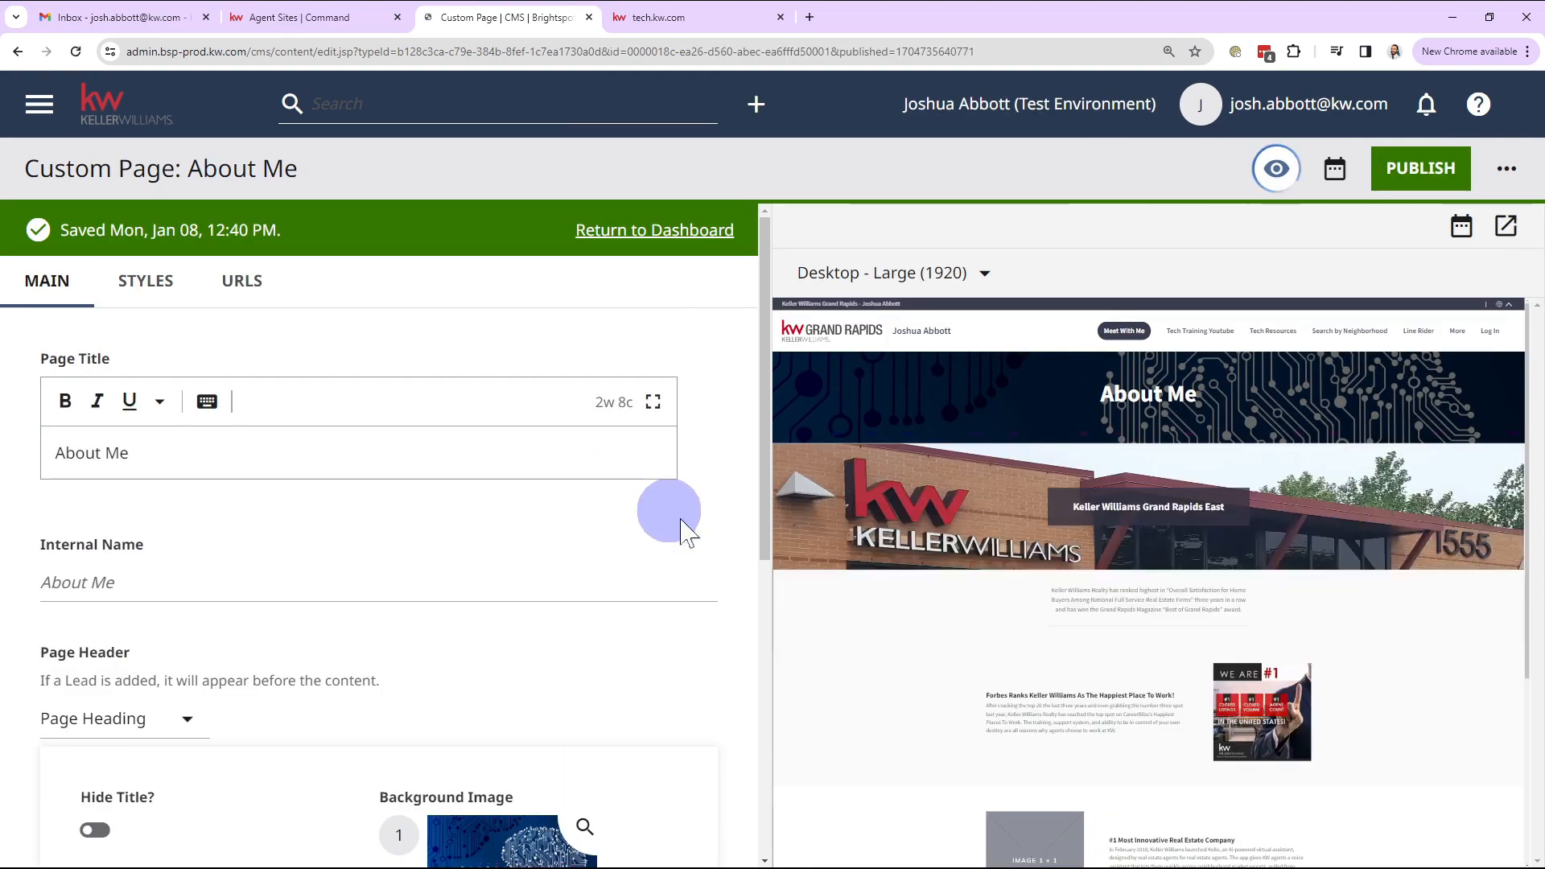
{"action": "left_click", "coordinate": [691, 522]}
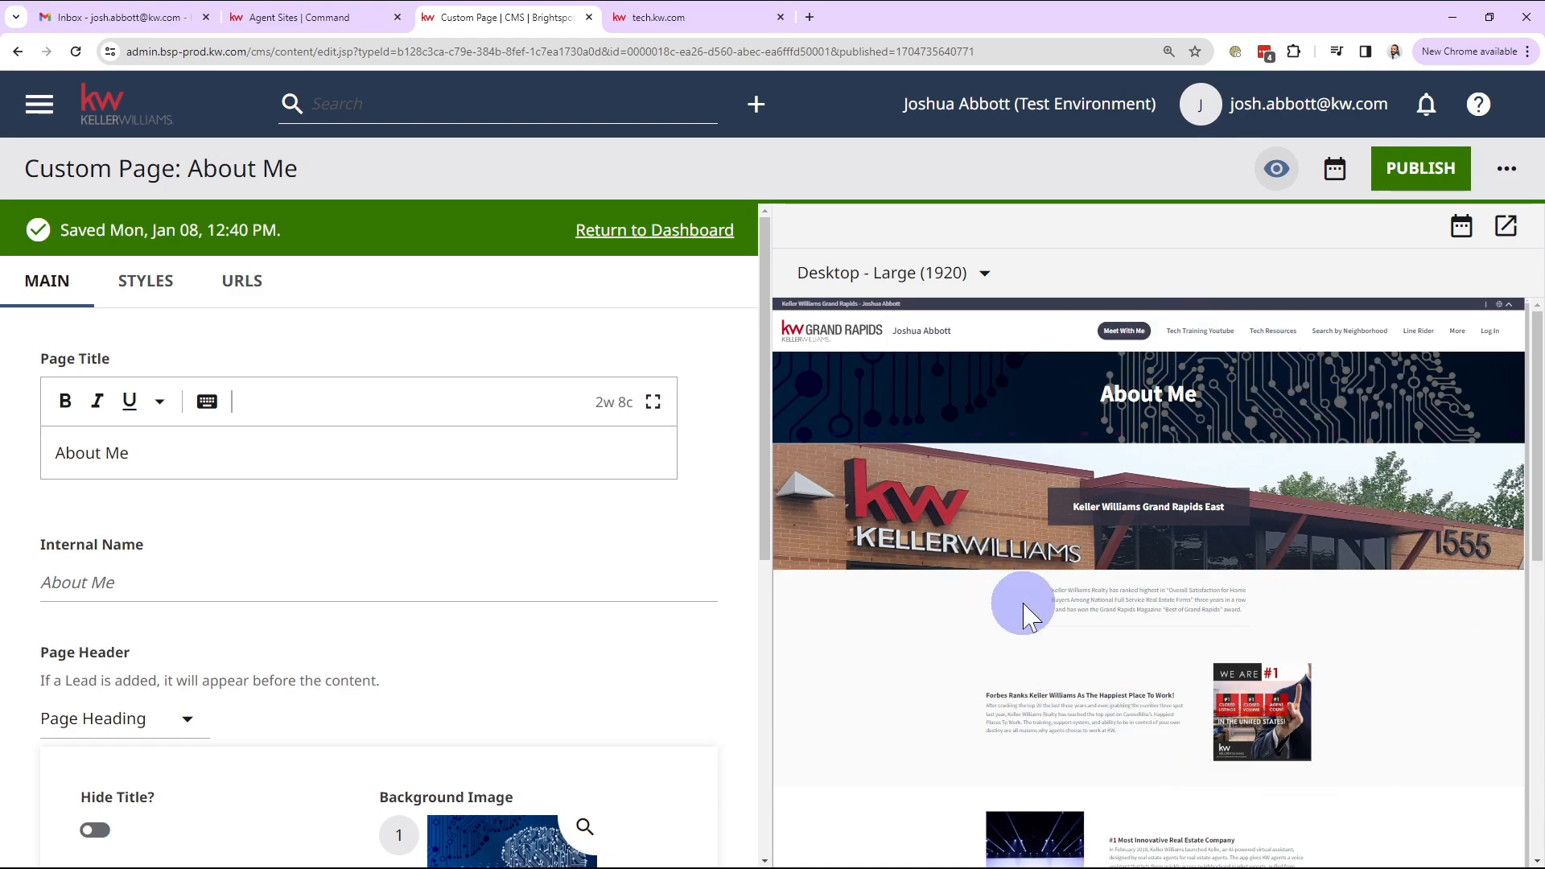
Step: Copy the page's /about-me link from its URL settings
{"action": "left_click", "coordinate": [408, 507]}
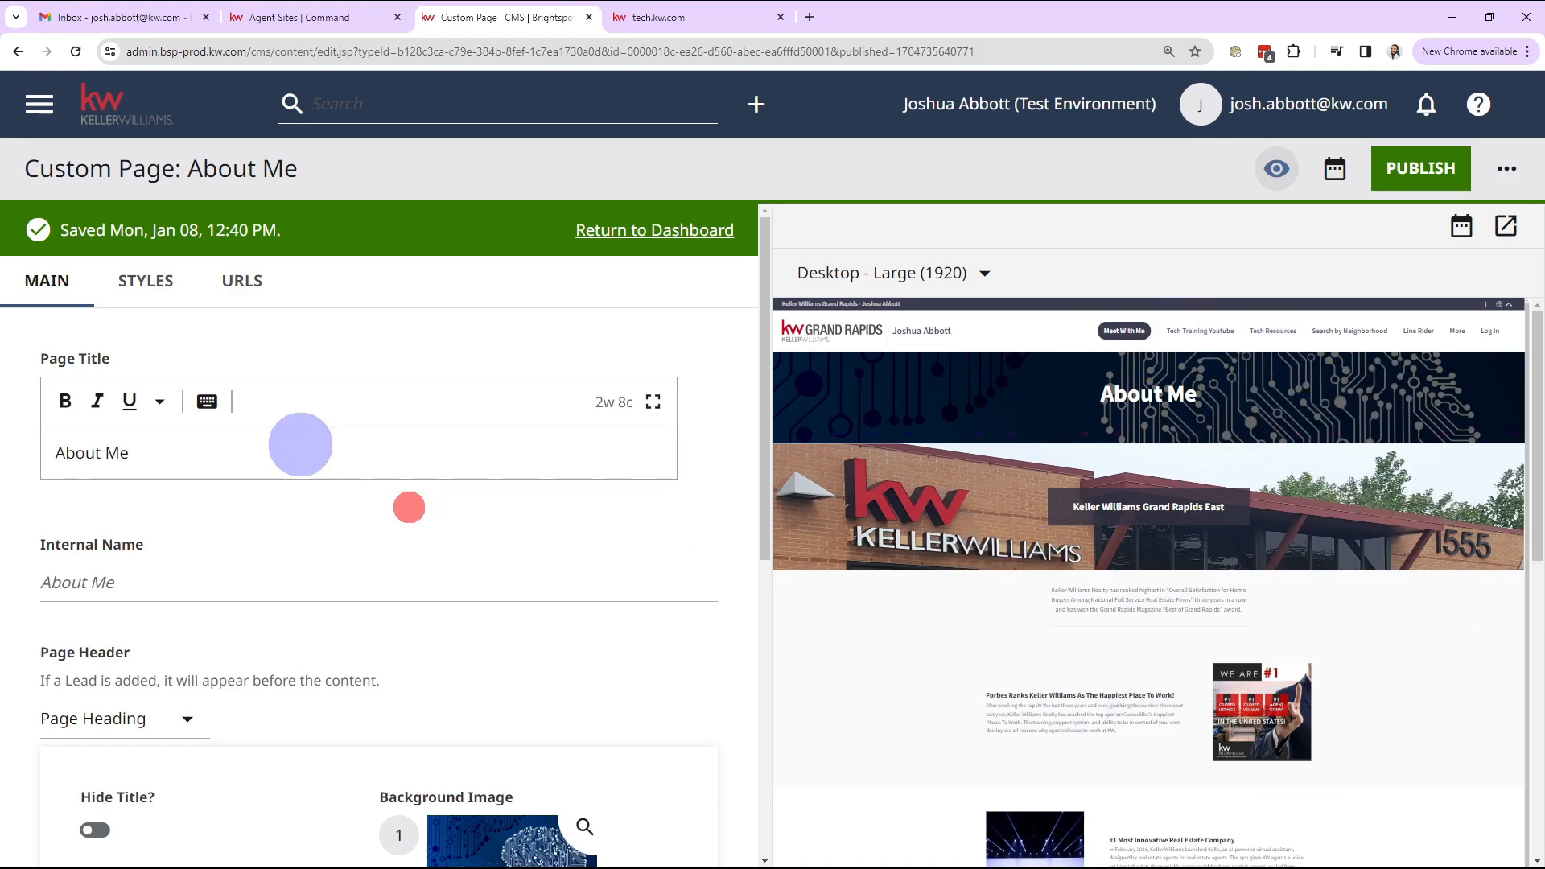
{"action": "left_click", "coordinate": [245, 293]}
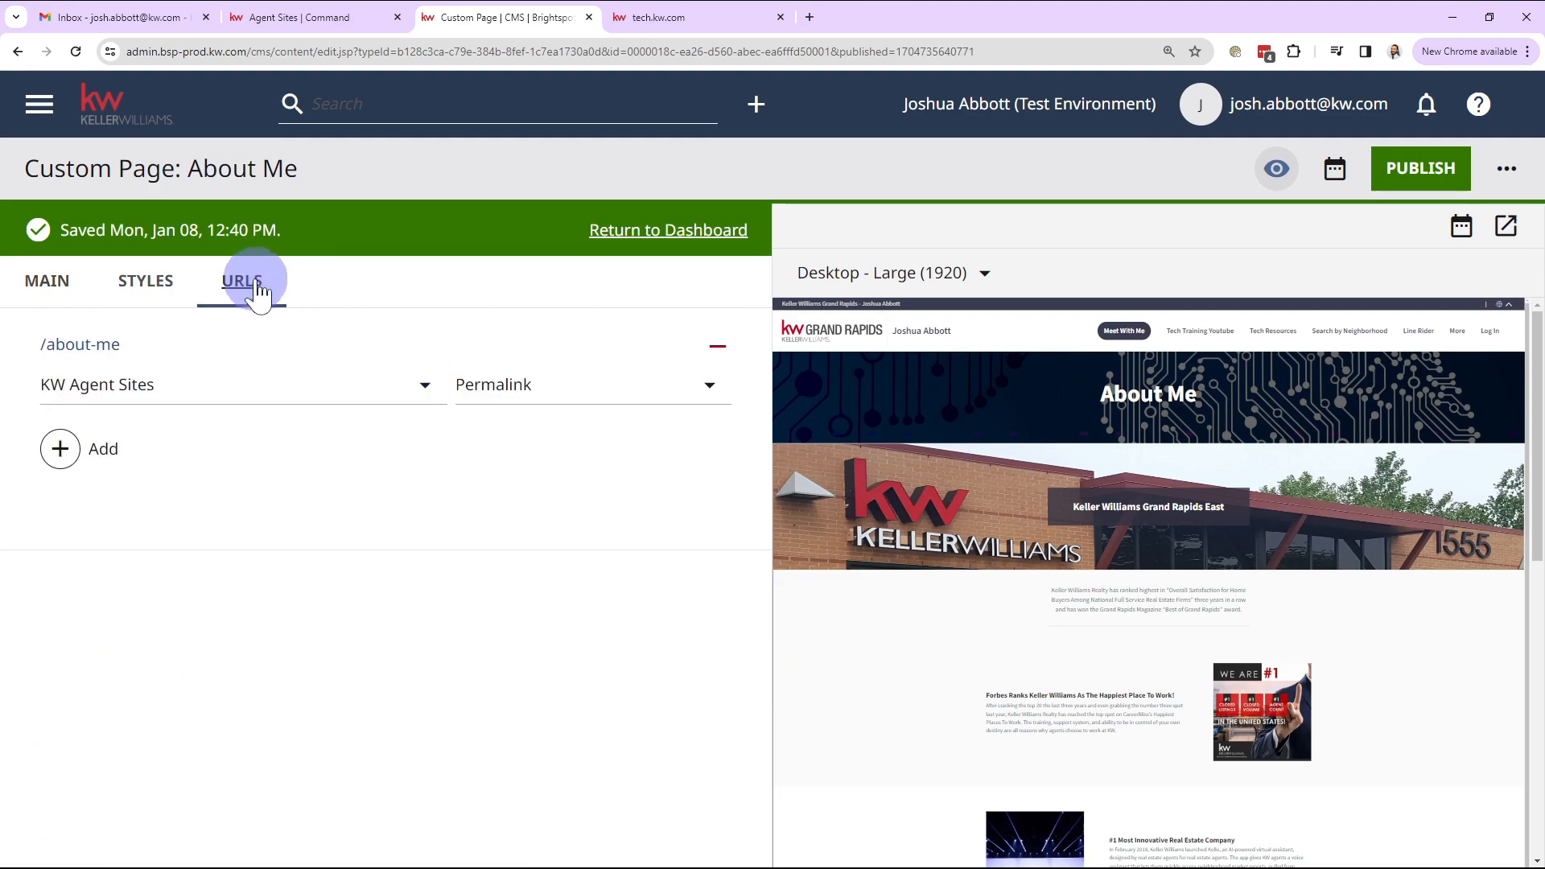
{"action": "left_click", "coordinate": [57, 283]}
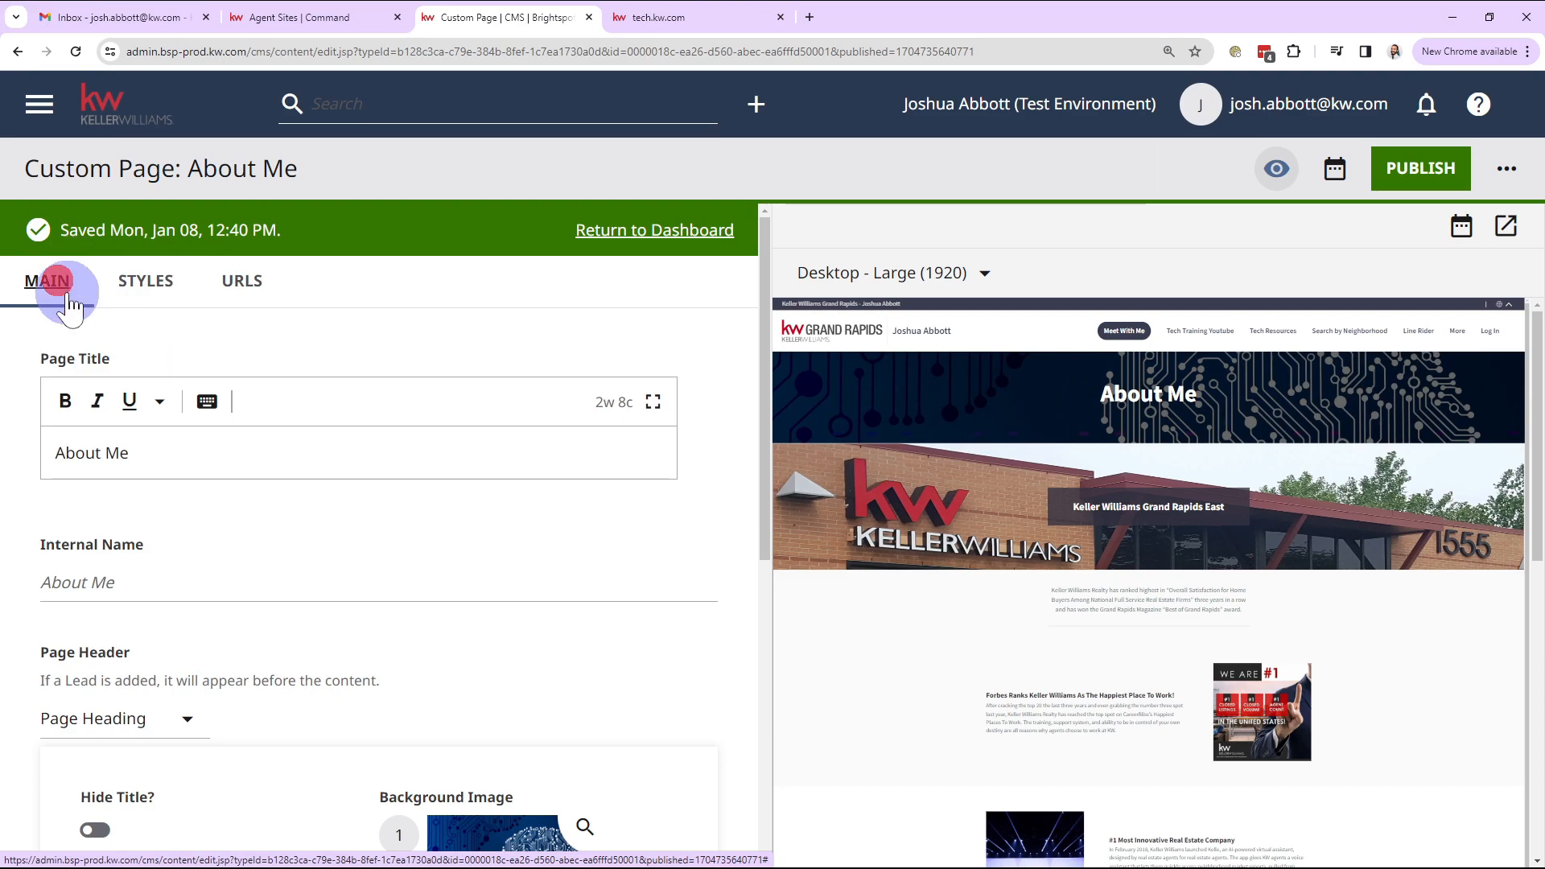
{"action": "left_click", "coordinate": [248, 291]}
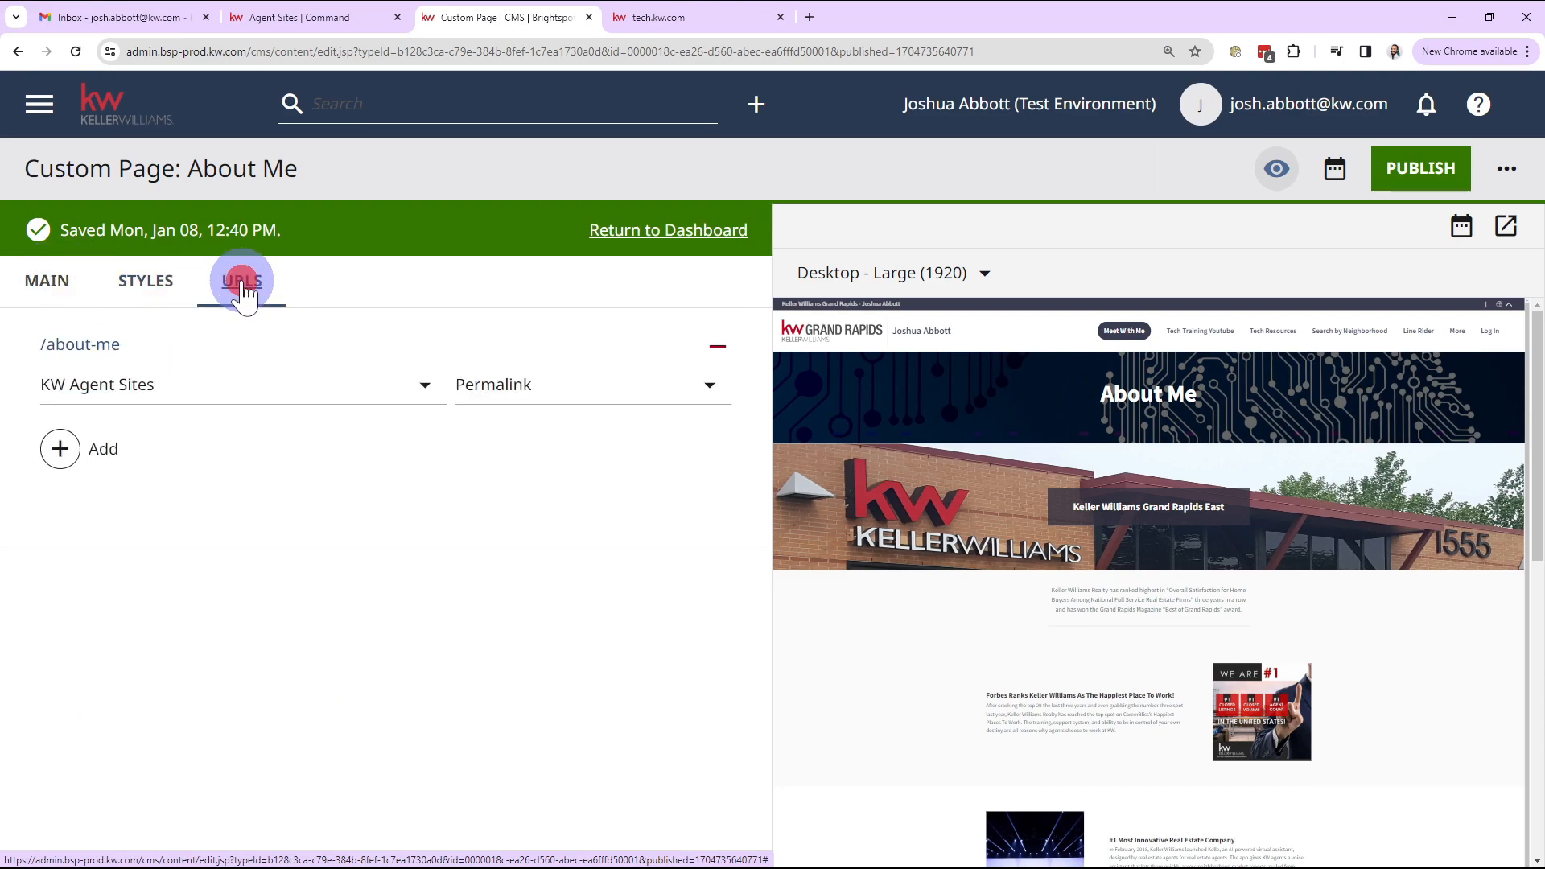
{"action": "right_click", "coordinate": [72, 346]}
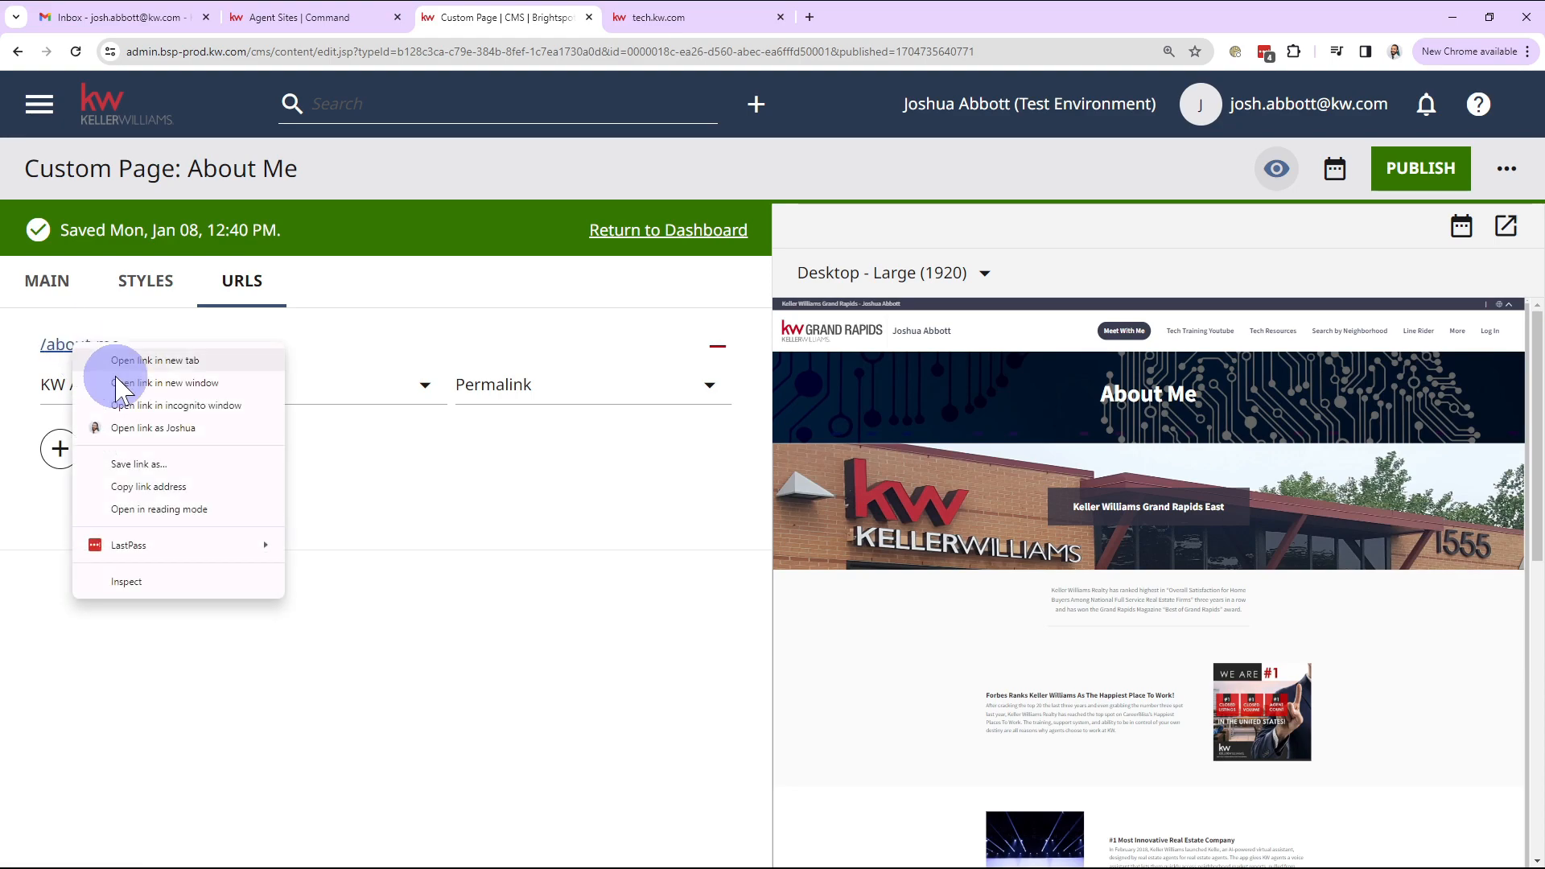
{"action": "left_click", "coordinate": [143, 485]}
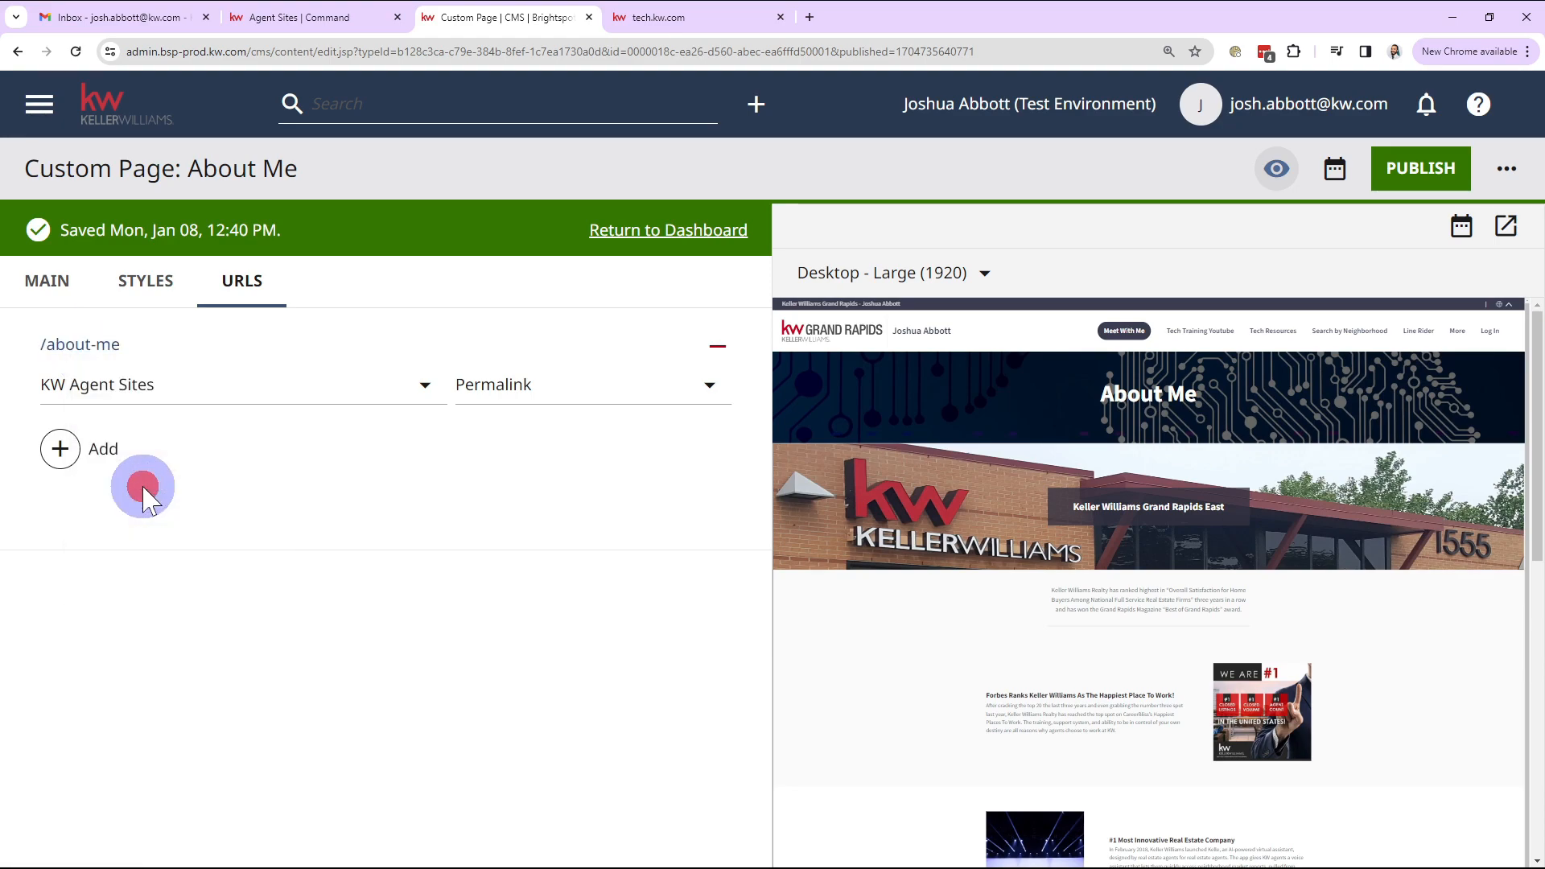
Step: View the live tech.kw.com/about-me page in a new tab, then return to the CMS editor
{"action": "left_click", "coordinate": [100, 351]}
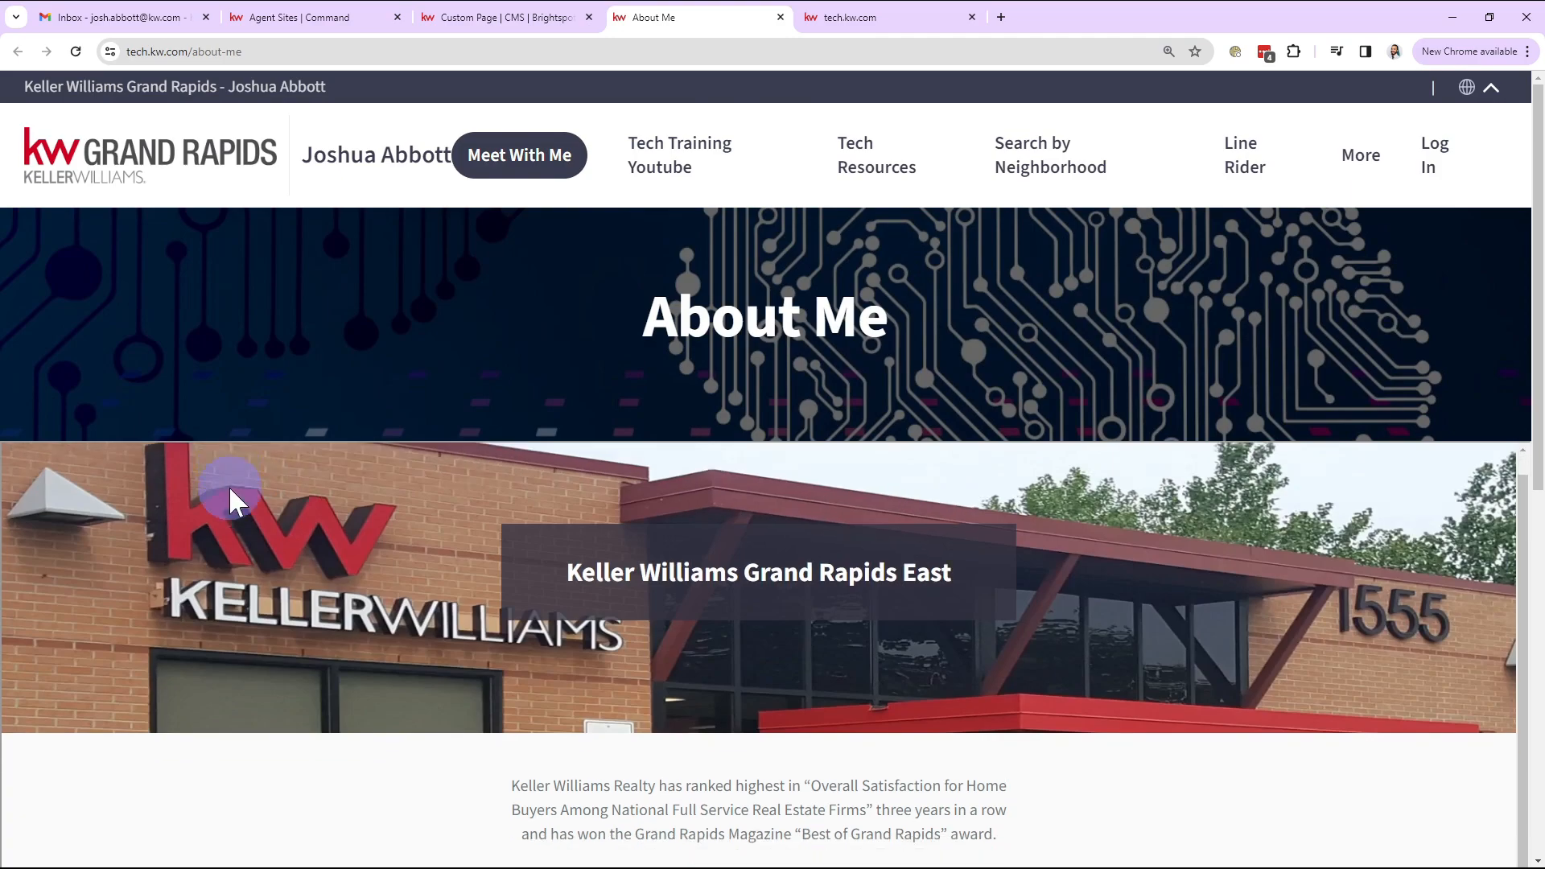
{"action": "scroll", "coordinate": [230, 490], "scroll_direction": "down", "scroll_amount": 15}
{"action": "scroll", "coordinate": [242, 519], "scroll_direction": "up", "scroll_amount": 12}
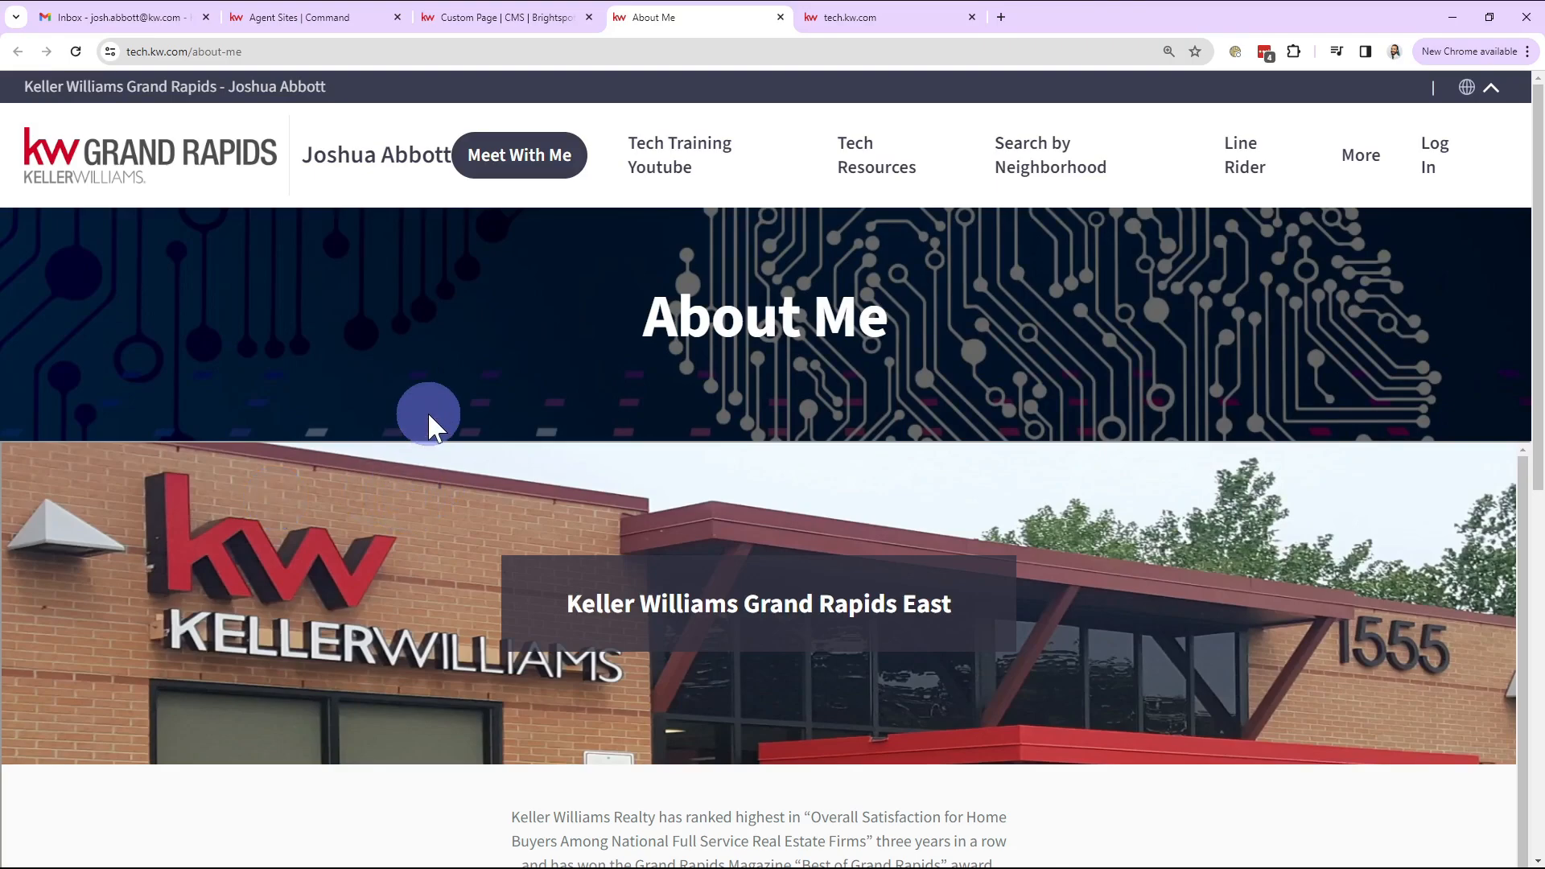
{"action": "left_click", "coordinate": [516, 34]}
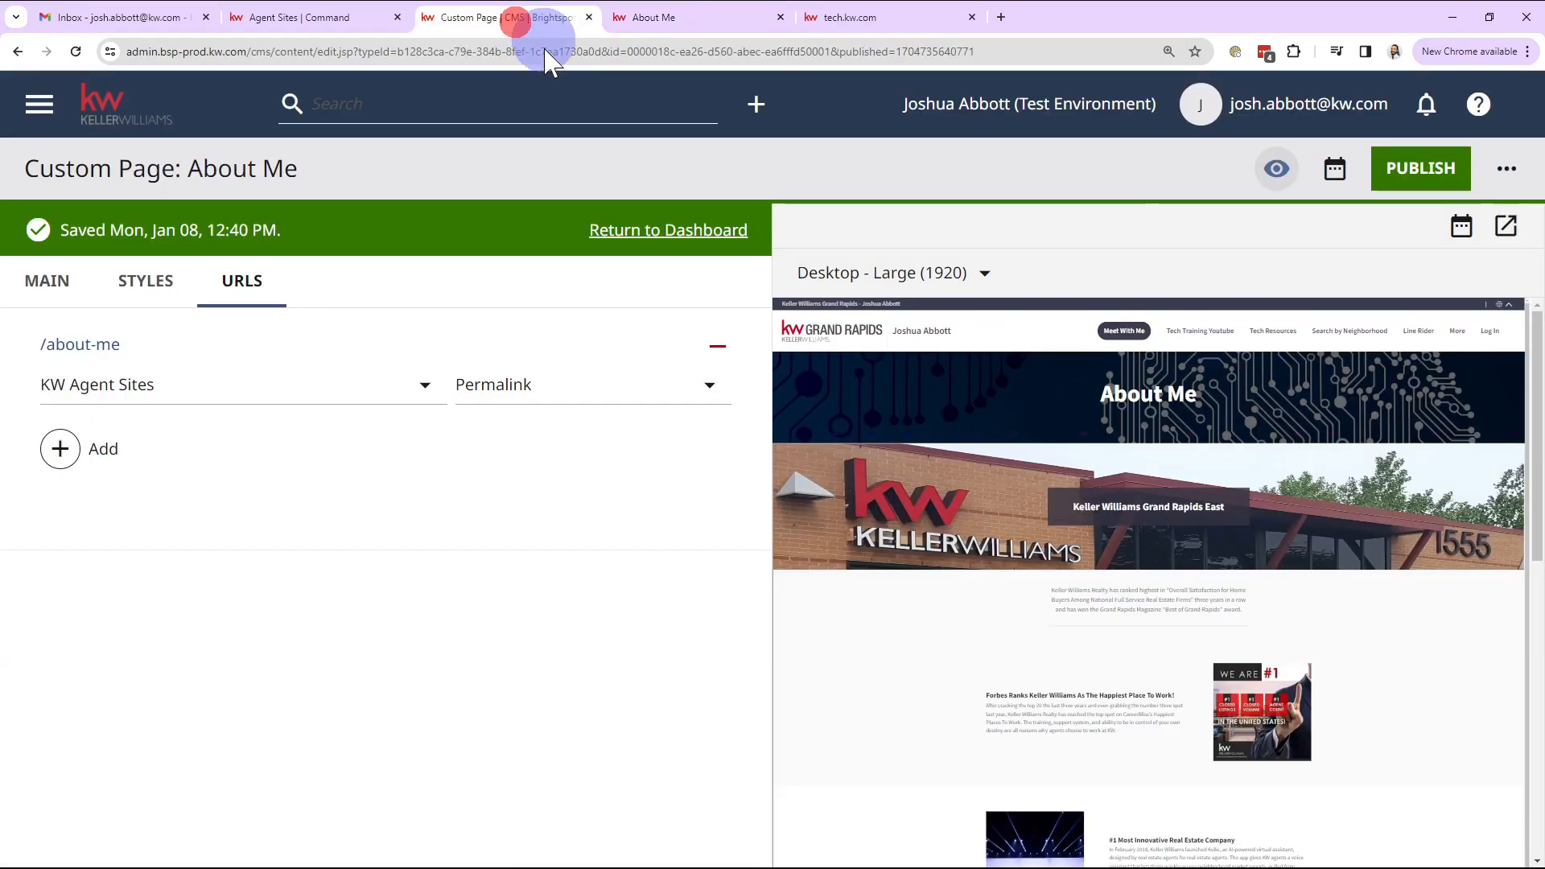
Step: Add a second Iframe Embed module to the About Me Page Contents
{"action": "left_click", "coordinate": [48, 296]}
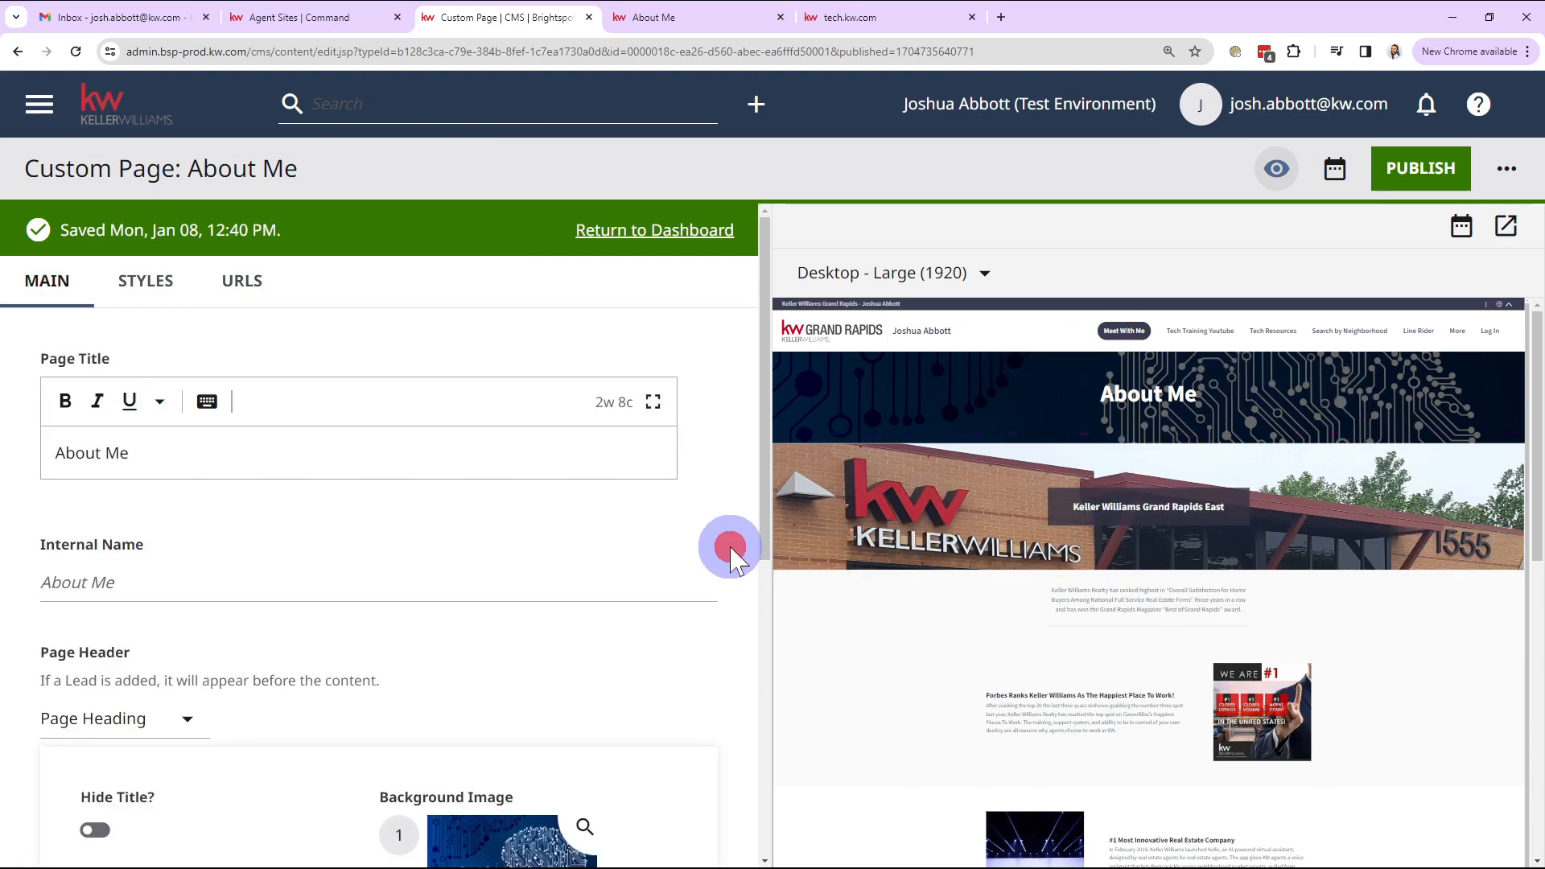
{"action": "scroll", "coordinate": [552, 552], "scroll_direction": "down", "scroll_amount": 6}
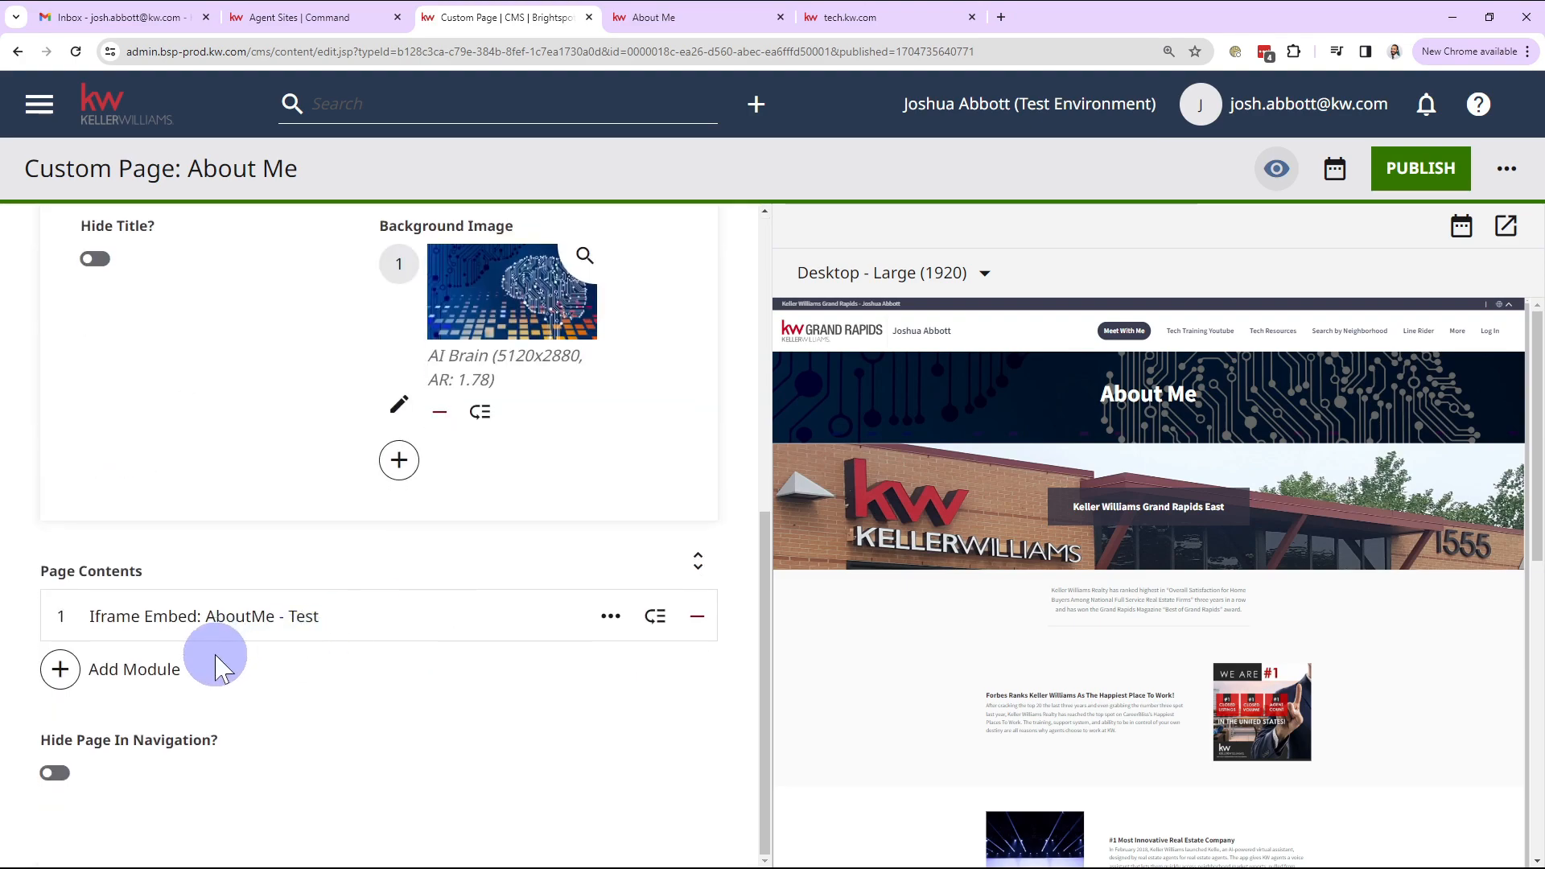
{"action": "left_click", "coordinate": [84, 683]}
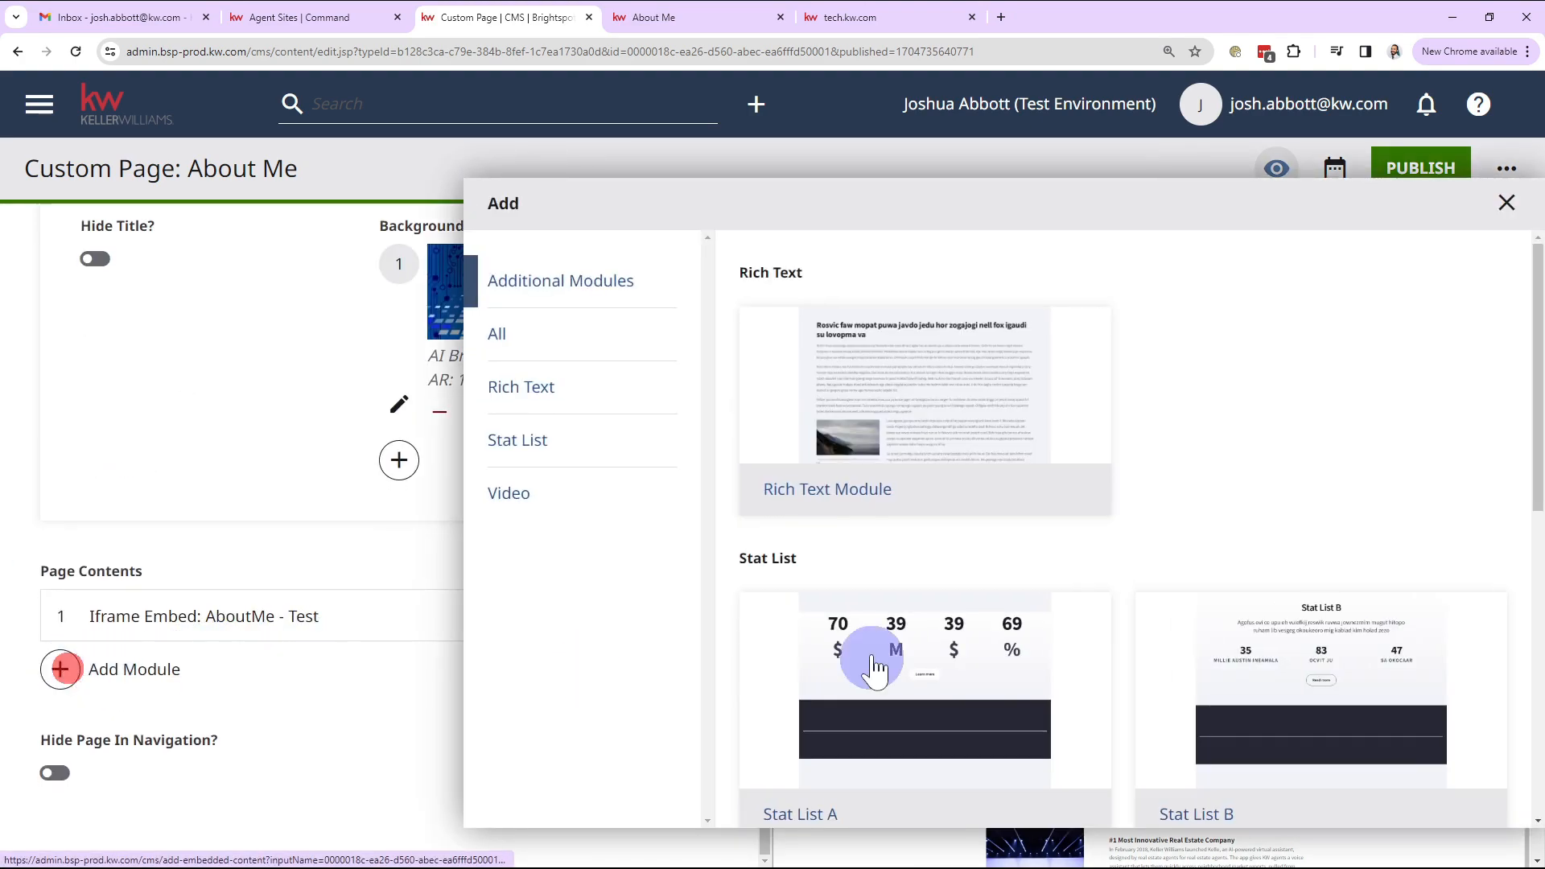
{"action": "scroll", "coordinate": [1000, 614], "scroll_direction": "down", "scroll_amount": 8}
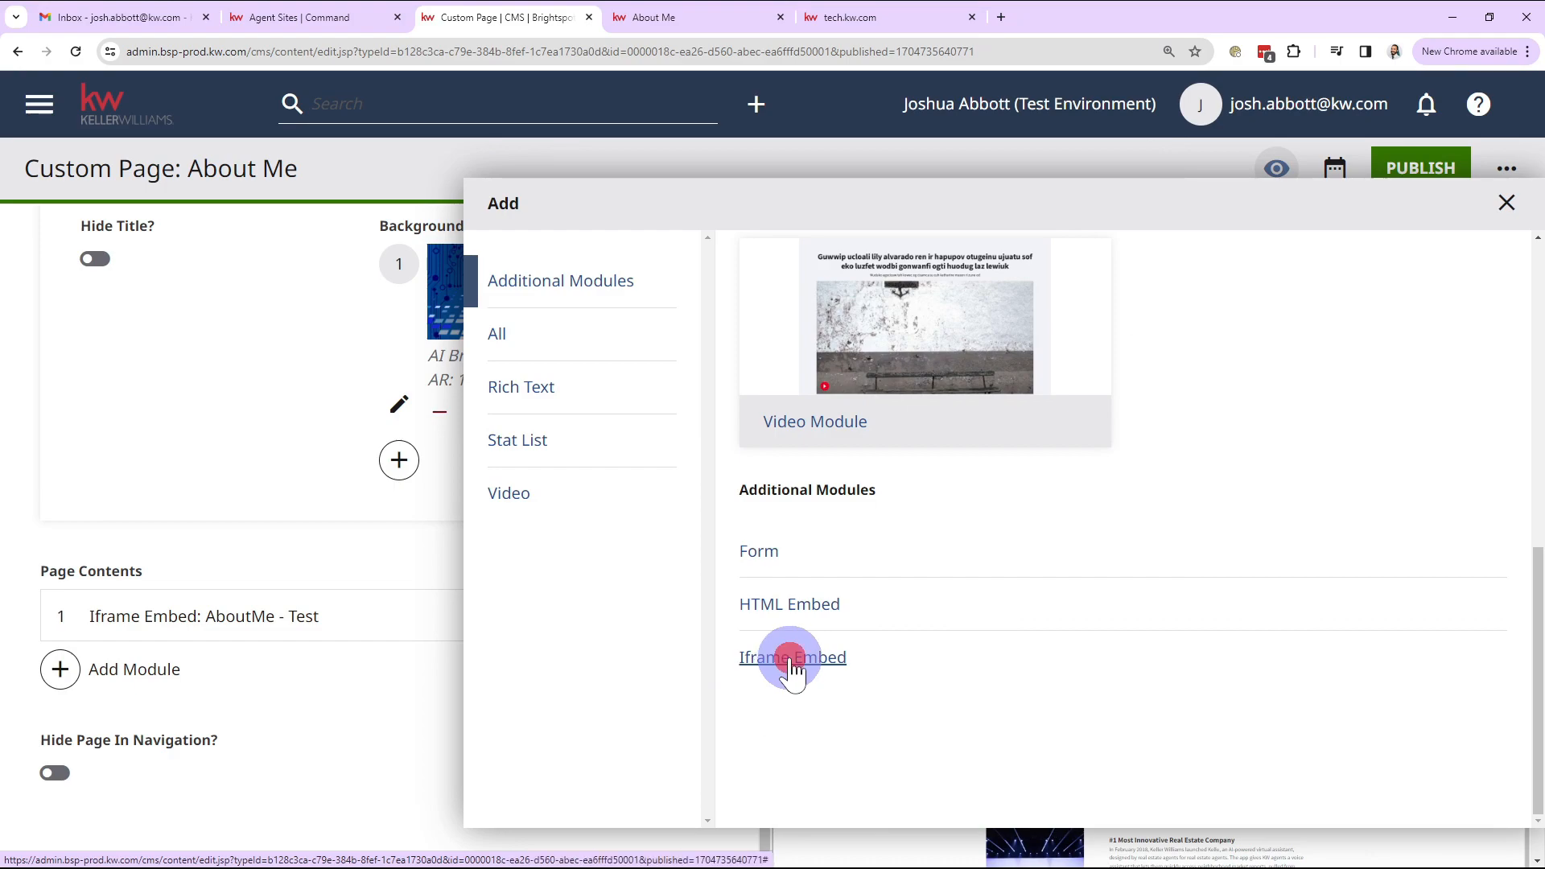
{"action": "left_click", "coordinate": [793, 657]}
Step: Start a brand-new shared iframe embed for the second module
{"action": "left_click", "coordinate": [252, 579]}
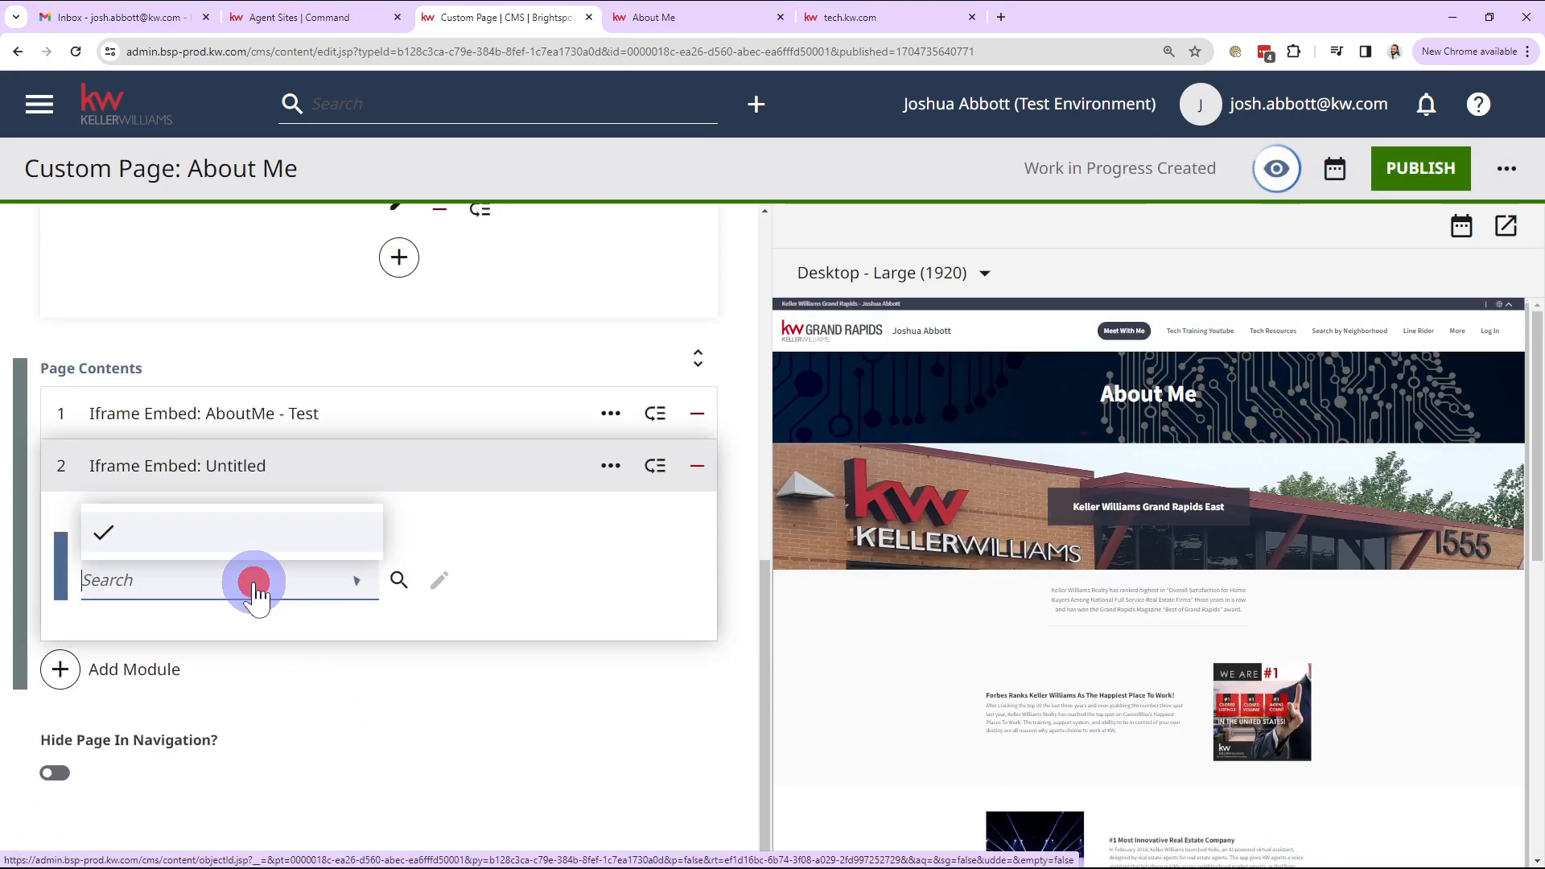
{"action": "left_click", "coordinate": [235, 329]}
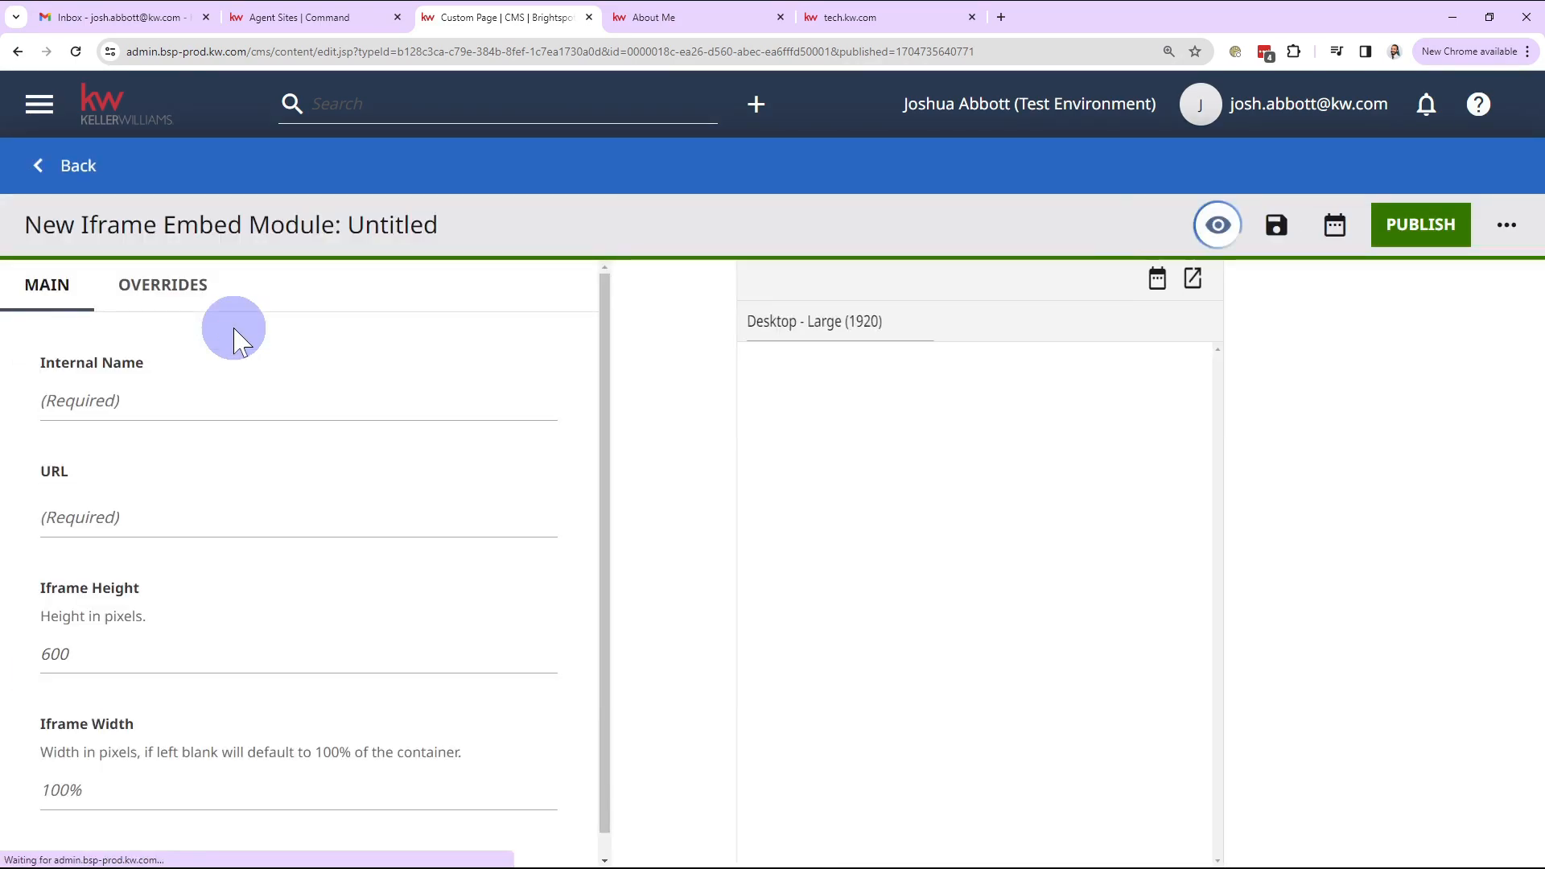
{"action": "left_click", "coordinate": [179, 398]}
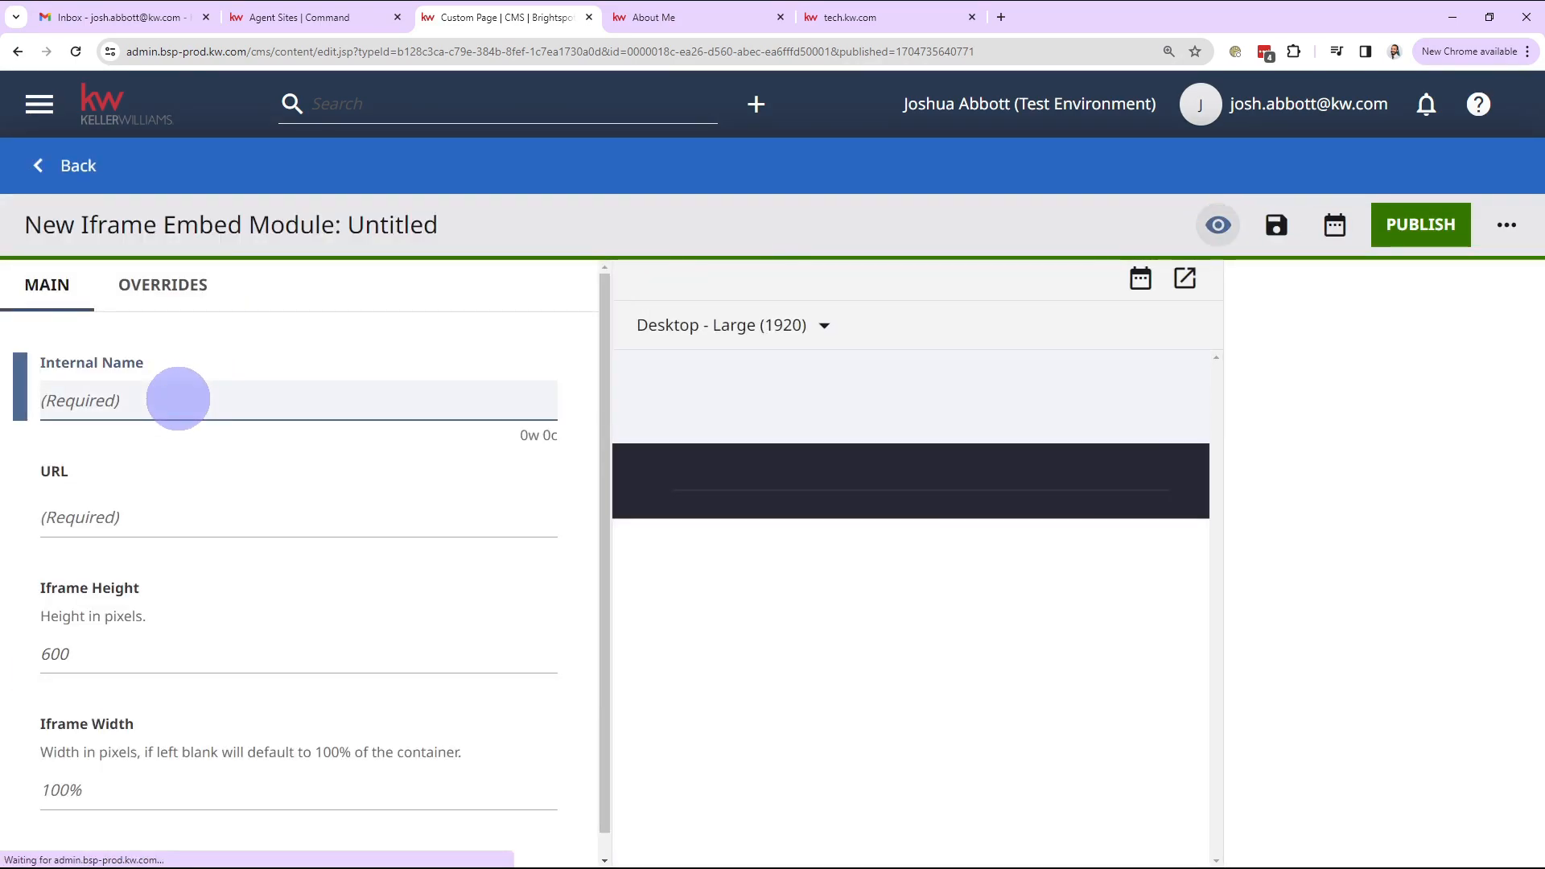
Step: Give the new iframe embed the internal name AffCalc
{"action": "type", "text": "AffCalc"}
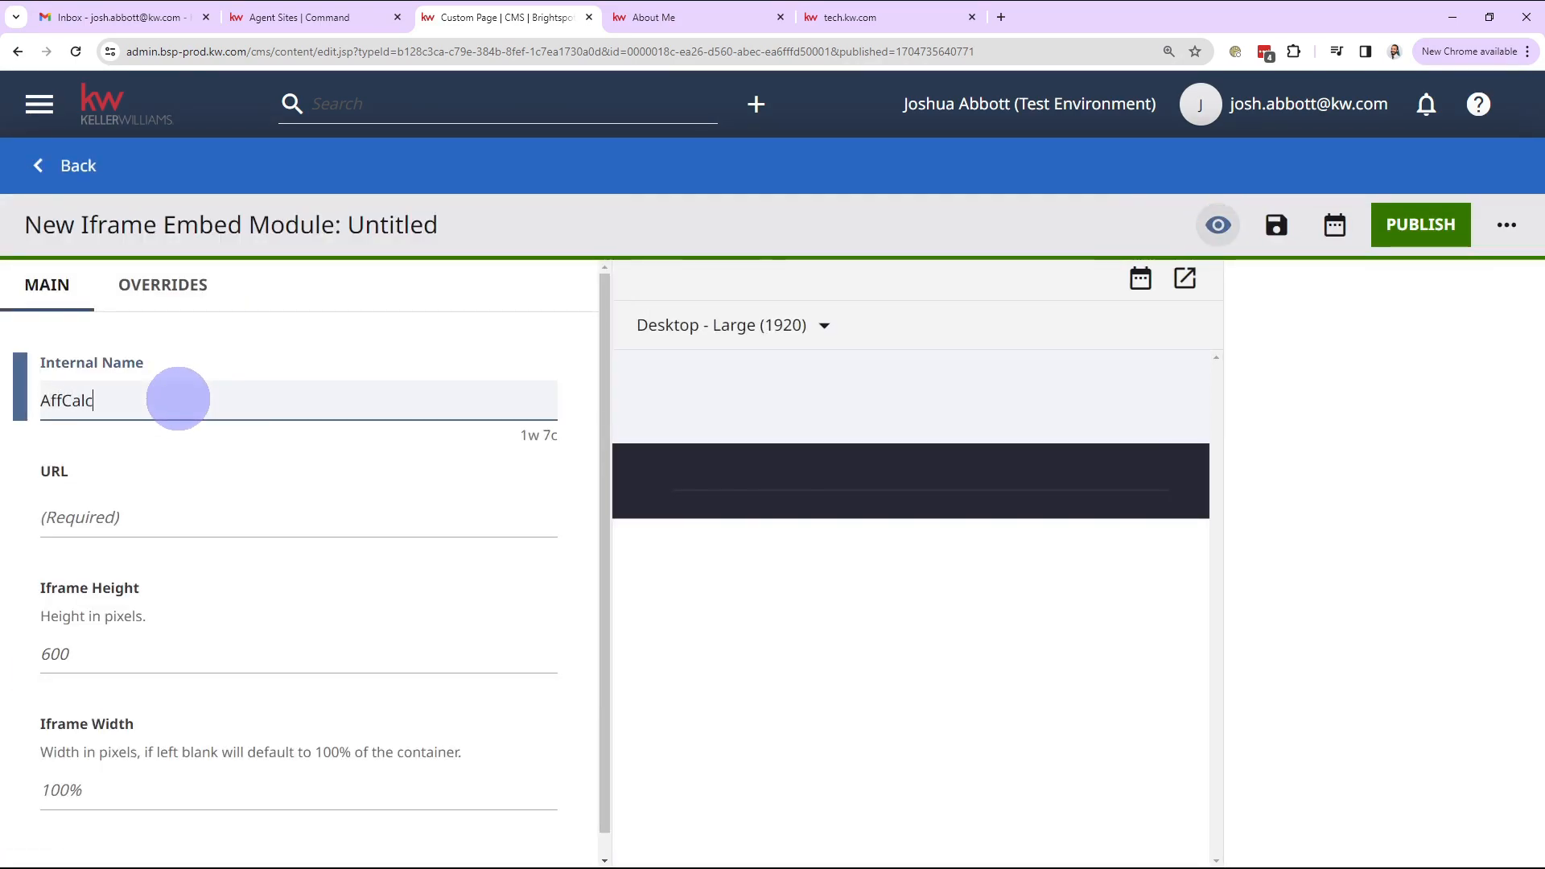
{"action": "left_click", "coordinate": [456, 364]}
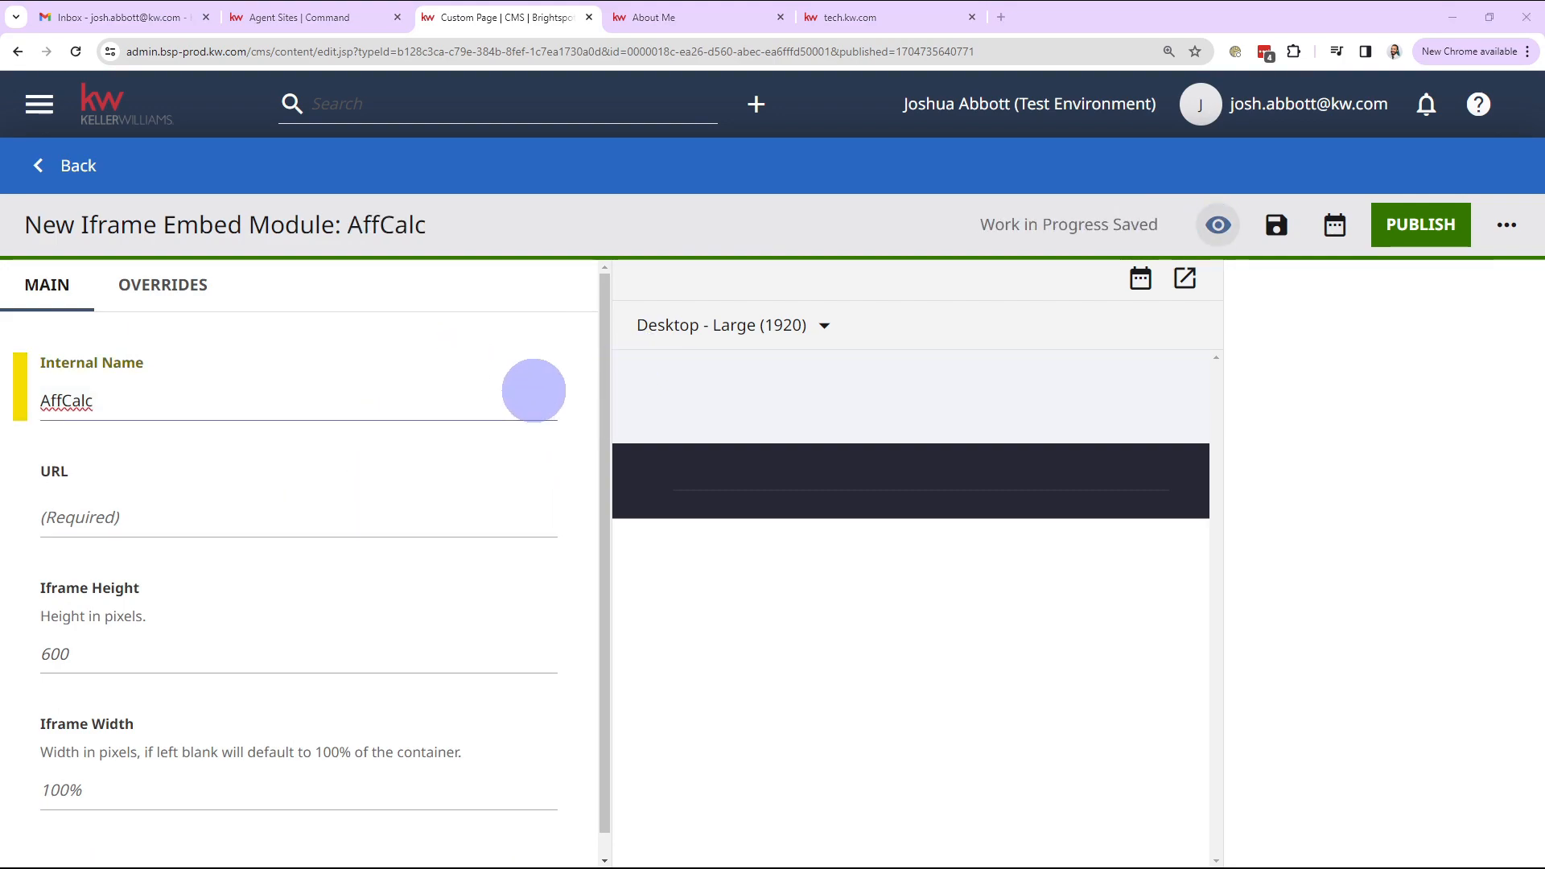
{"action": "key", "text": "alt+Tab"}
{"action": "key", "text": "alt+Tab"}
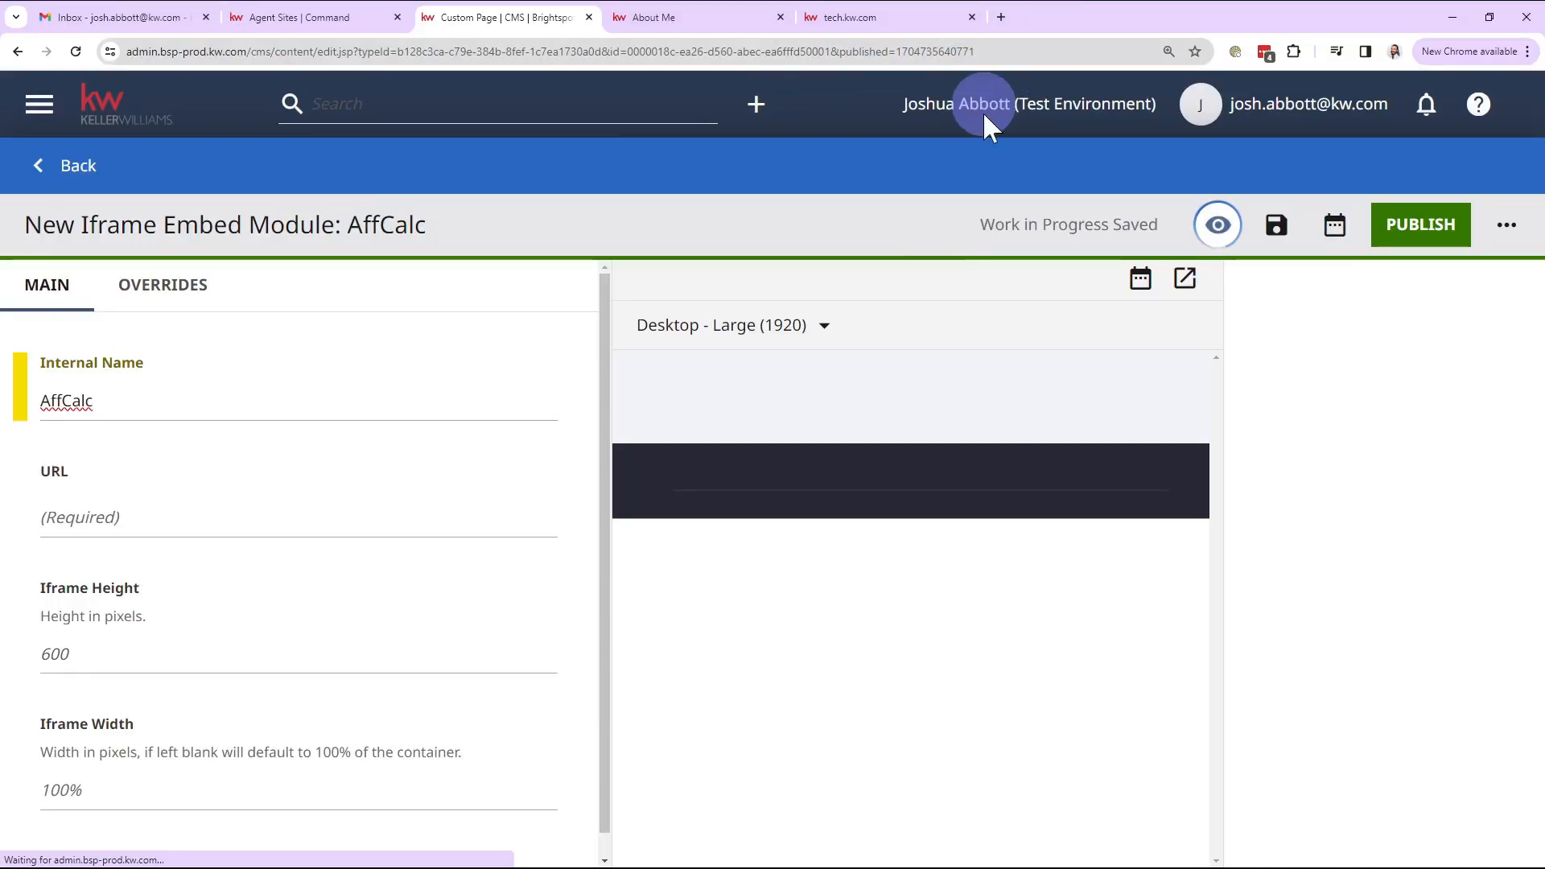
{"action": "key", "text": "alt+Tab"}
Step: Paste the Affordability Calculator URL from Notepad into the embed and publish it
{"action": "left_click", "coordinate": [836, 270]}
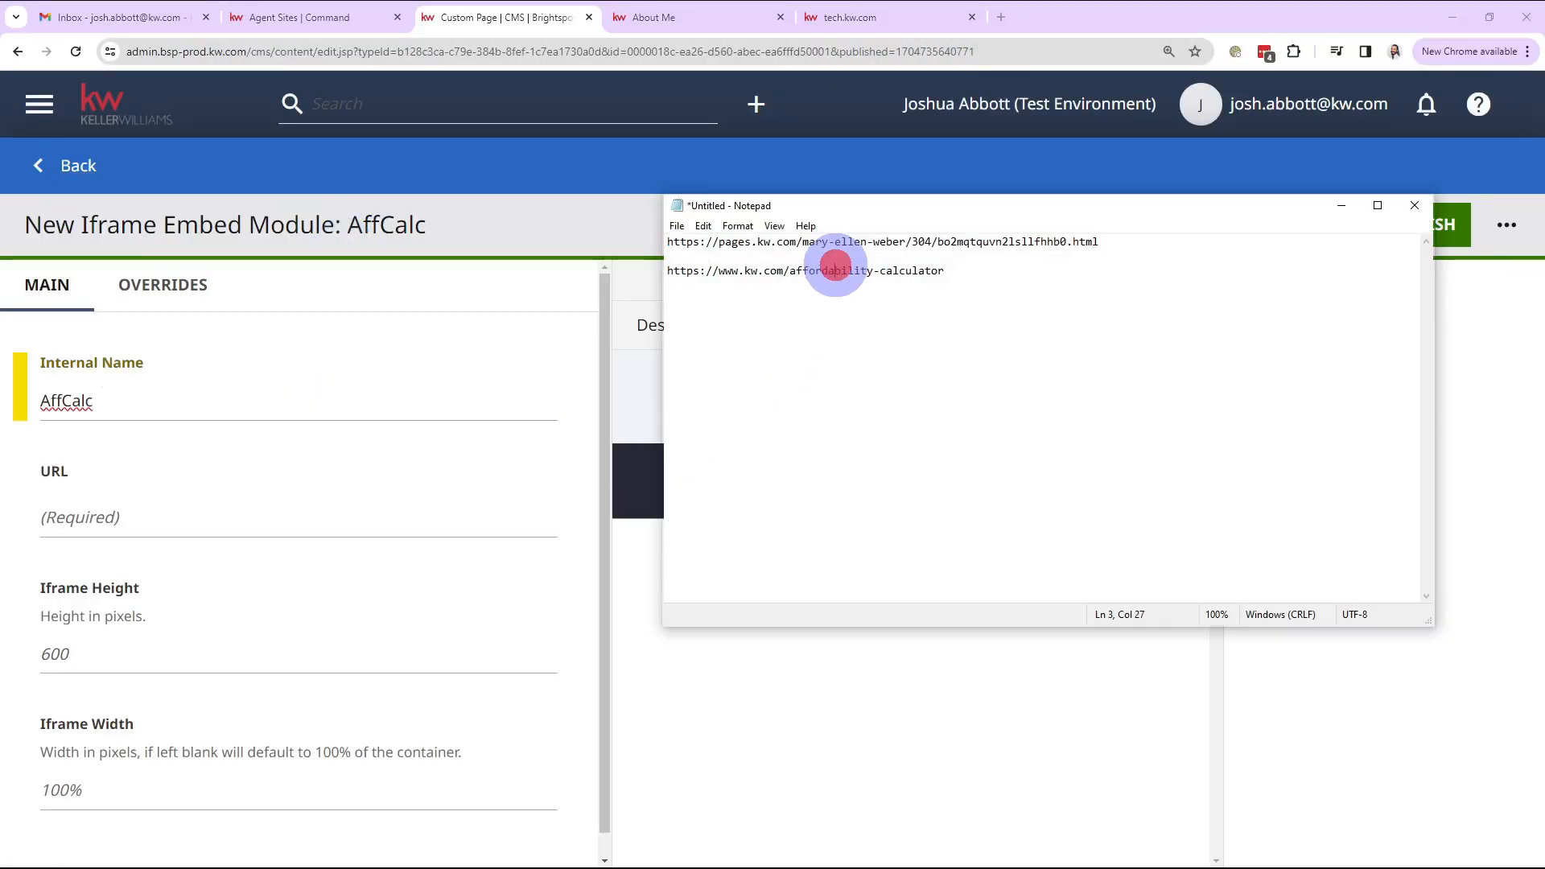
{"action": "left_click_drag", "start_coordinate": [938, 271], "coordinate": [641, 276]}
{"action": "key", "text": "ctrl+c"}
{"action": "left_click", "coordinate": [134, 502]}
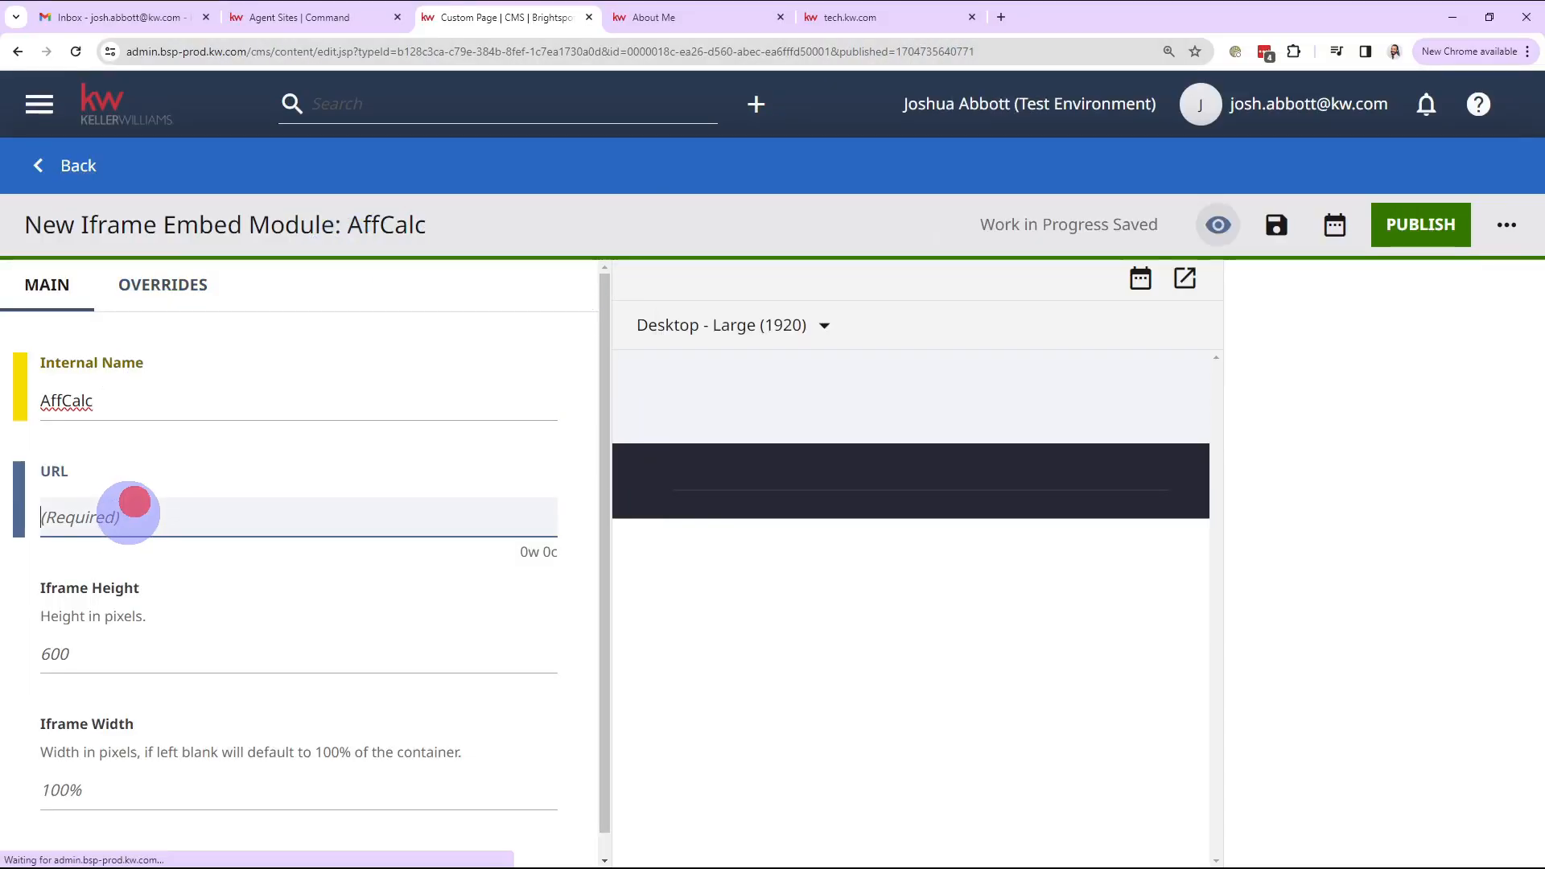
{"action": "key", "text": "ctrl+v"}
{"action": "left_click", "coordinate": [572, 645]}
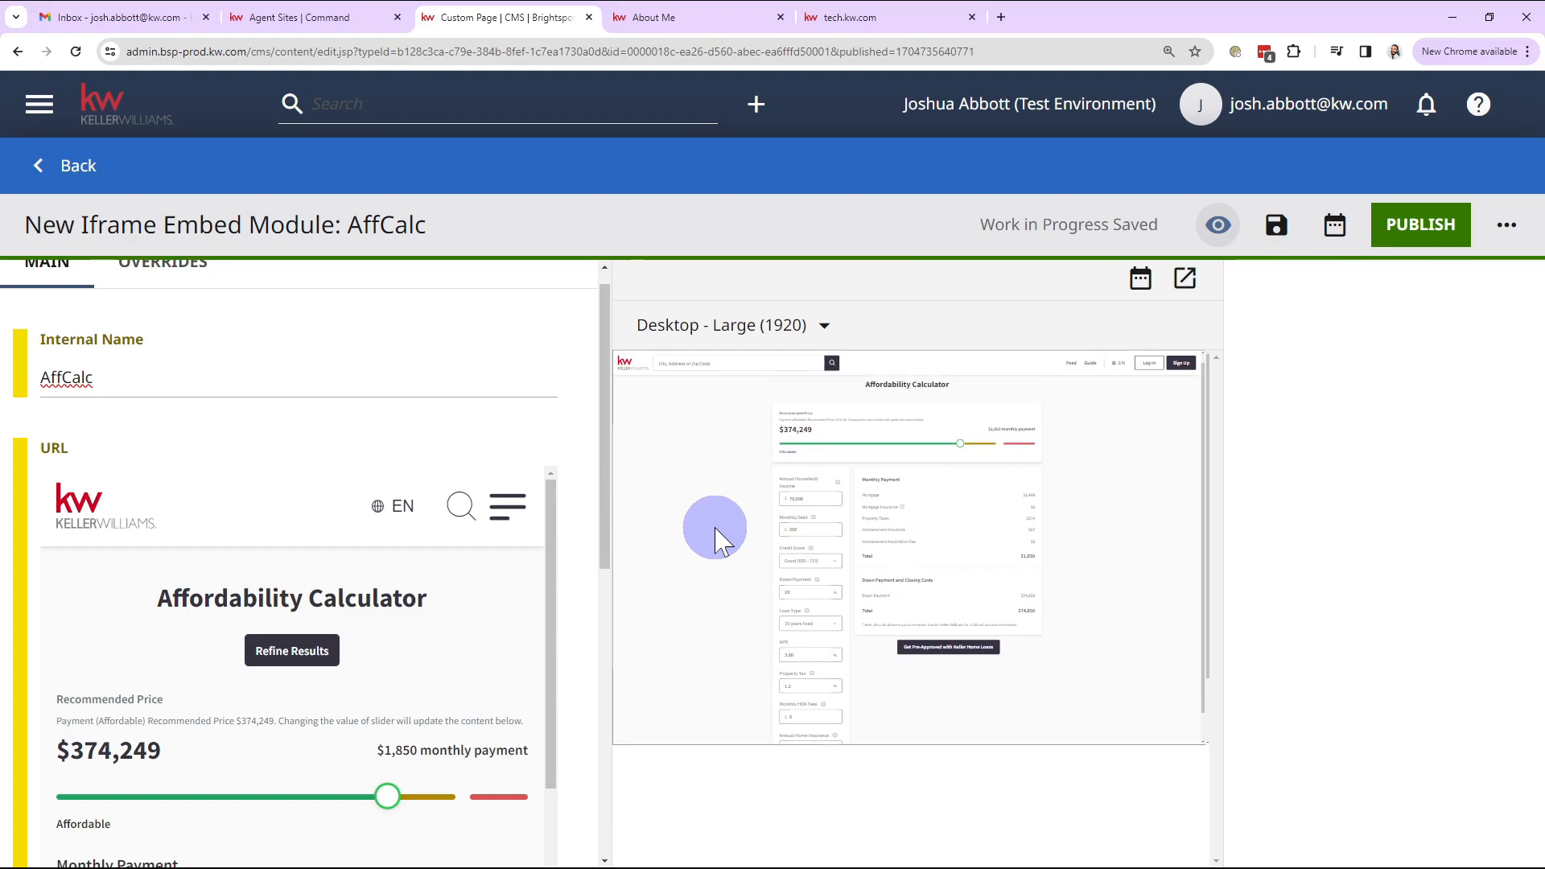
{"action": "left_click", "coordinate": [1433, 231]}
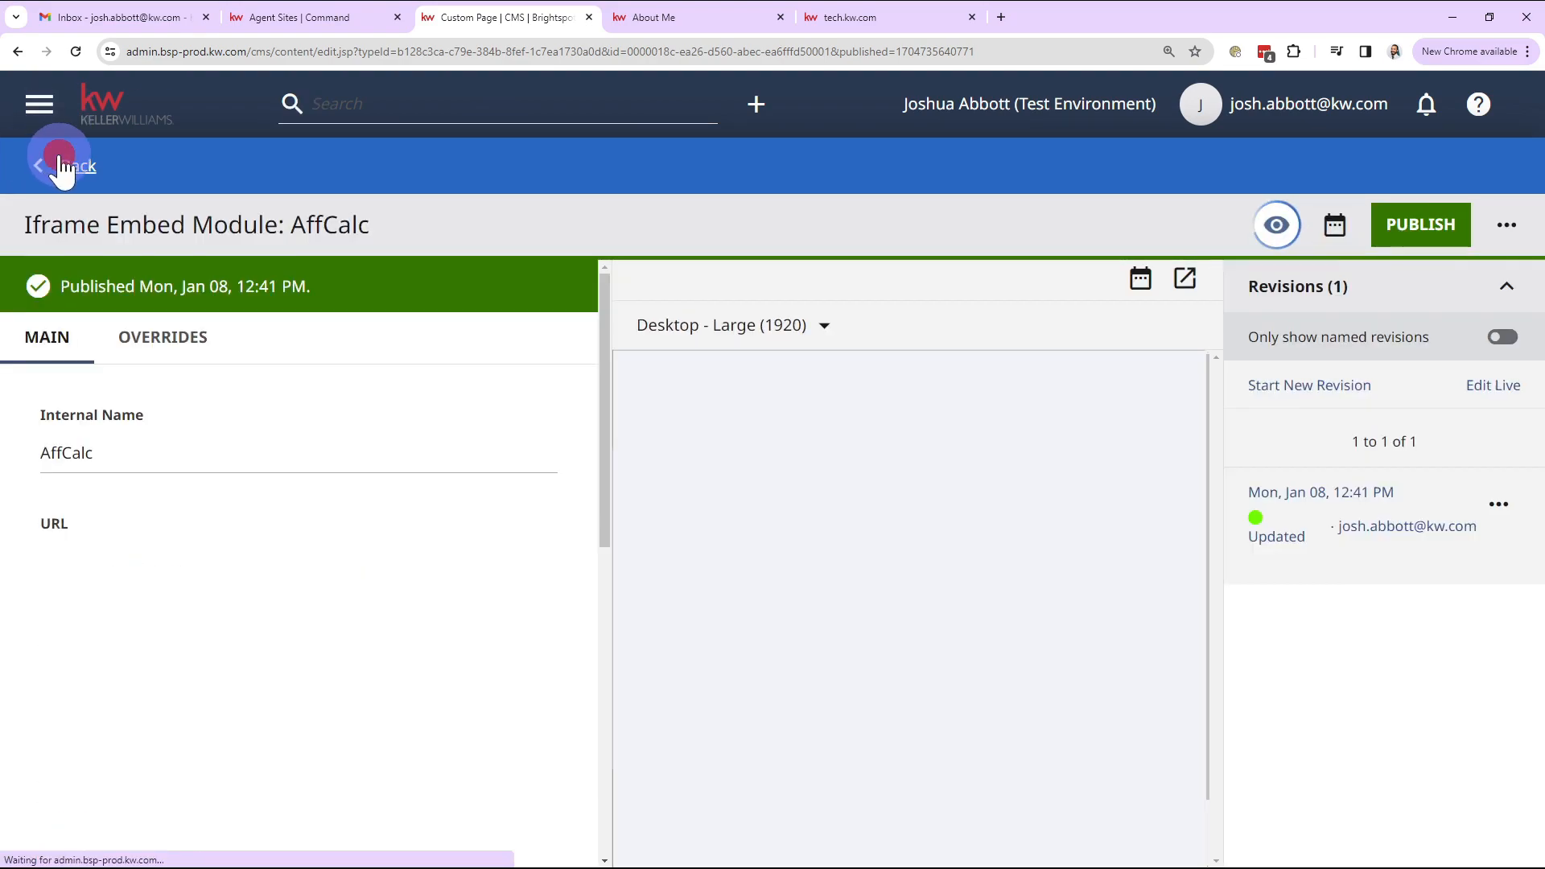
Step: Assign the shared AffCalc embed to the About Me page's second Iframe Embed module
{"action": "left_click", "coordinate": [60, 167]}
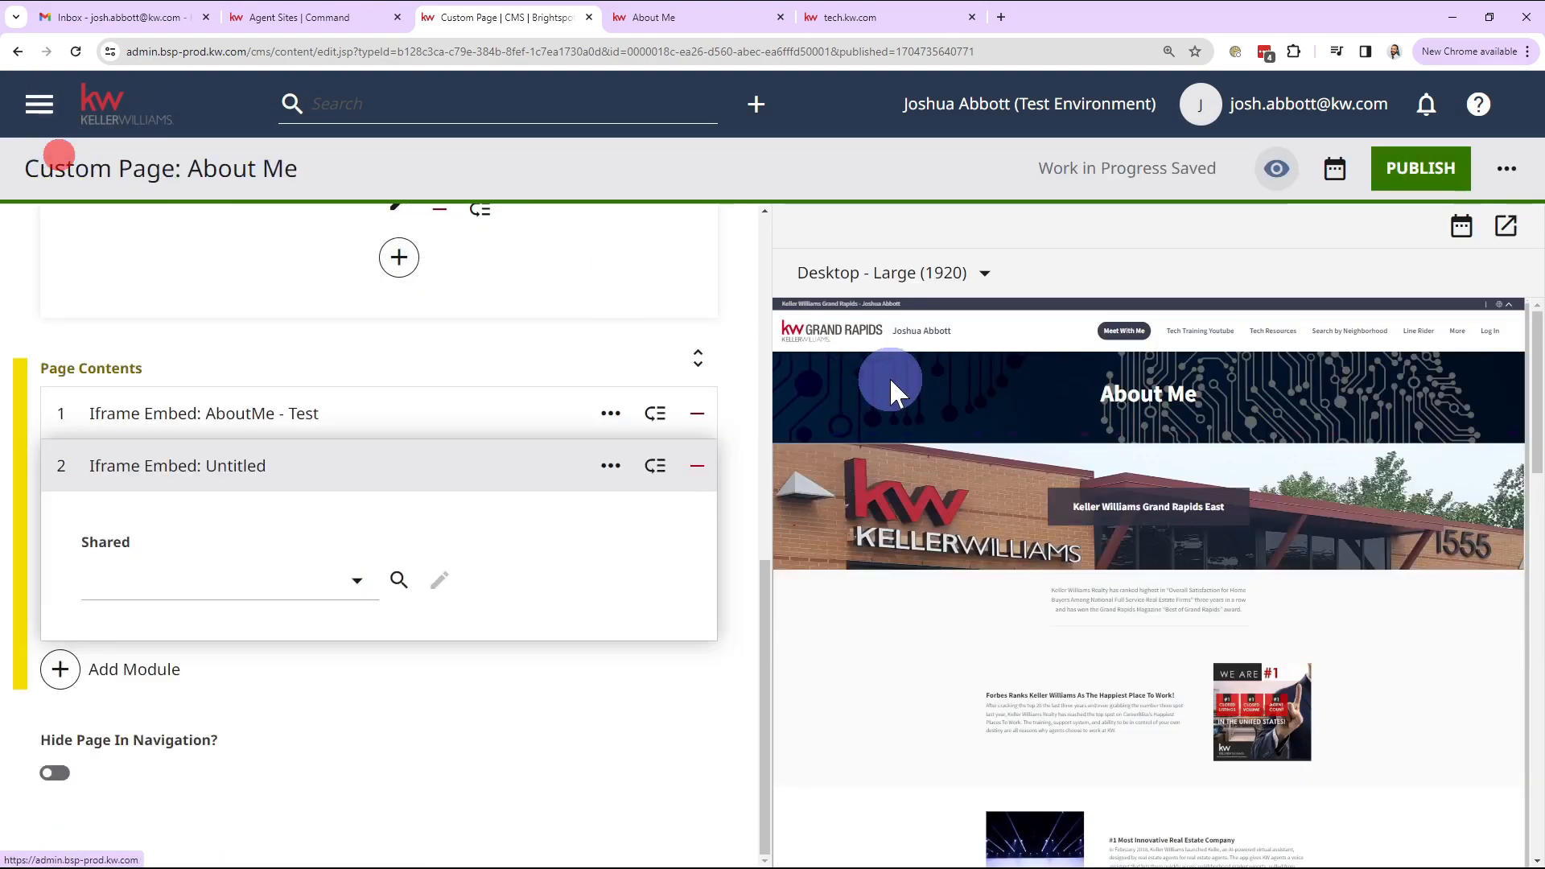
{"action": "scroll", "coordinate": [829, 596], "scroll_direction": "down", "scroll_amount": 5}
{"action": "scroll", "coordinate": [829, 580], "scroll_direction": "up", "scroll_amount": 5}
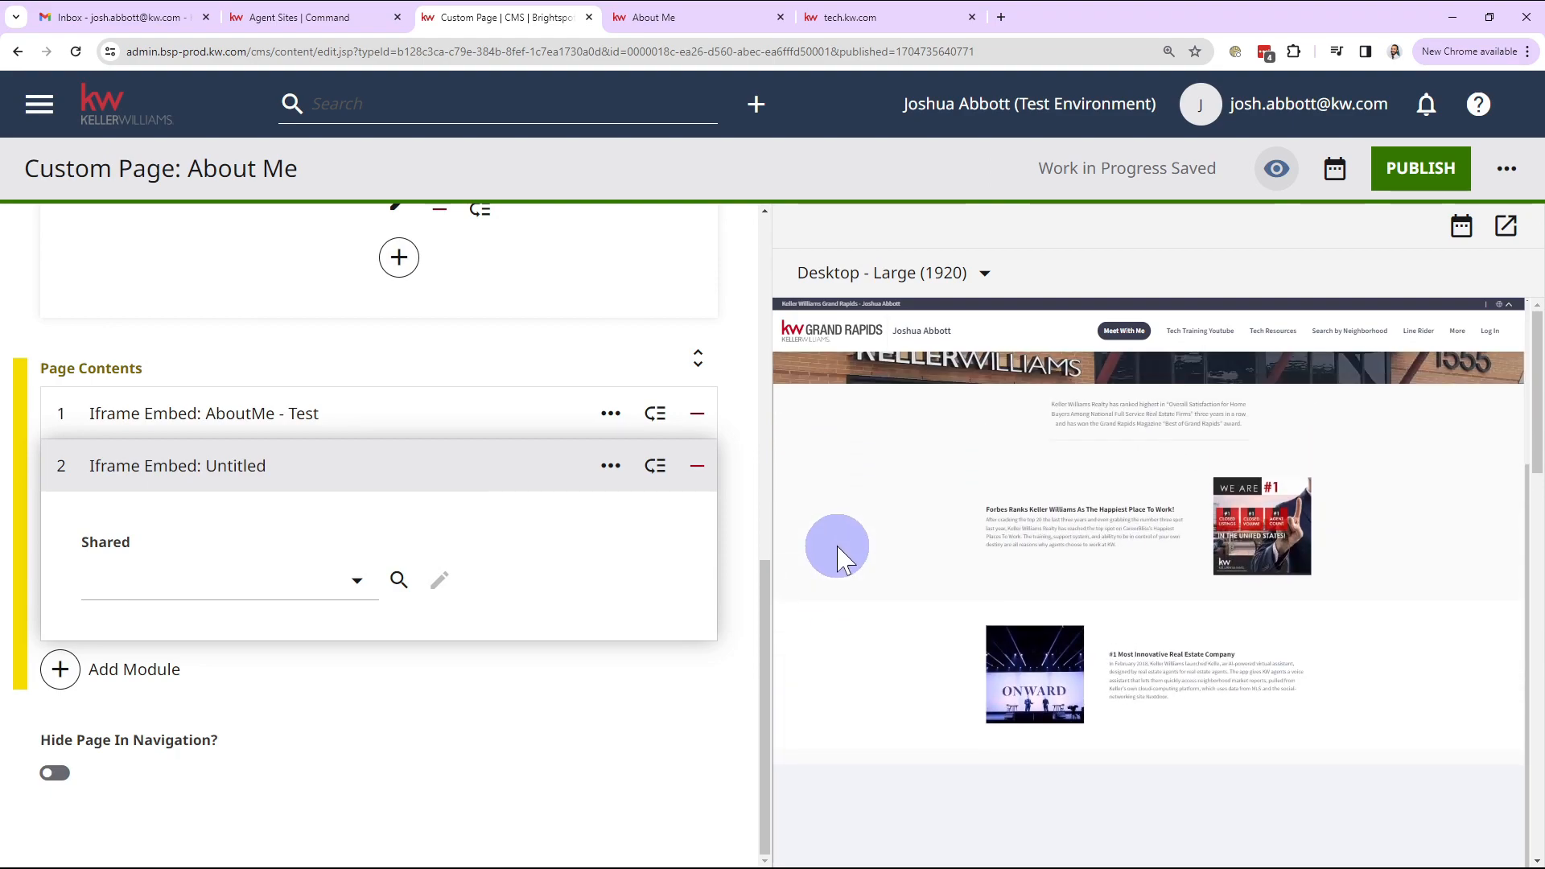
{"action": "left_click", "coordinate": [103, 590]}
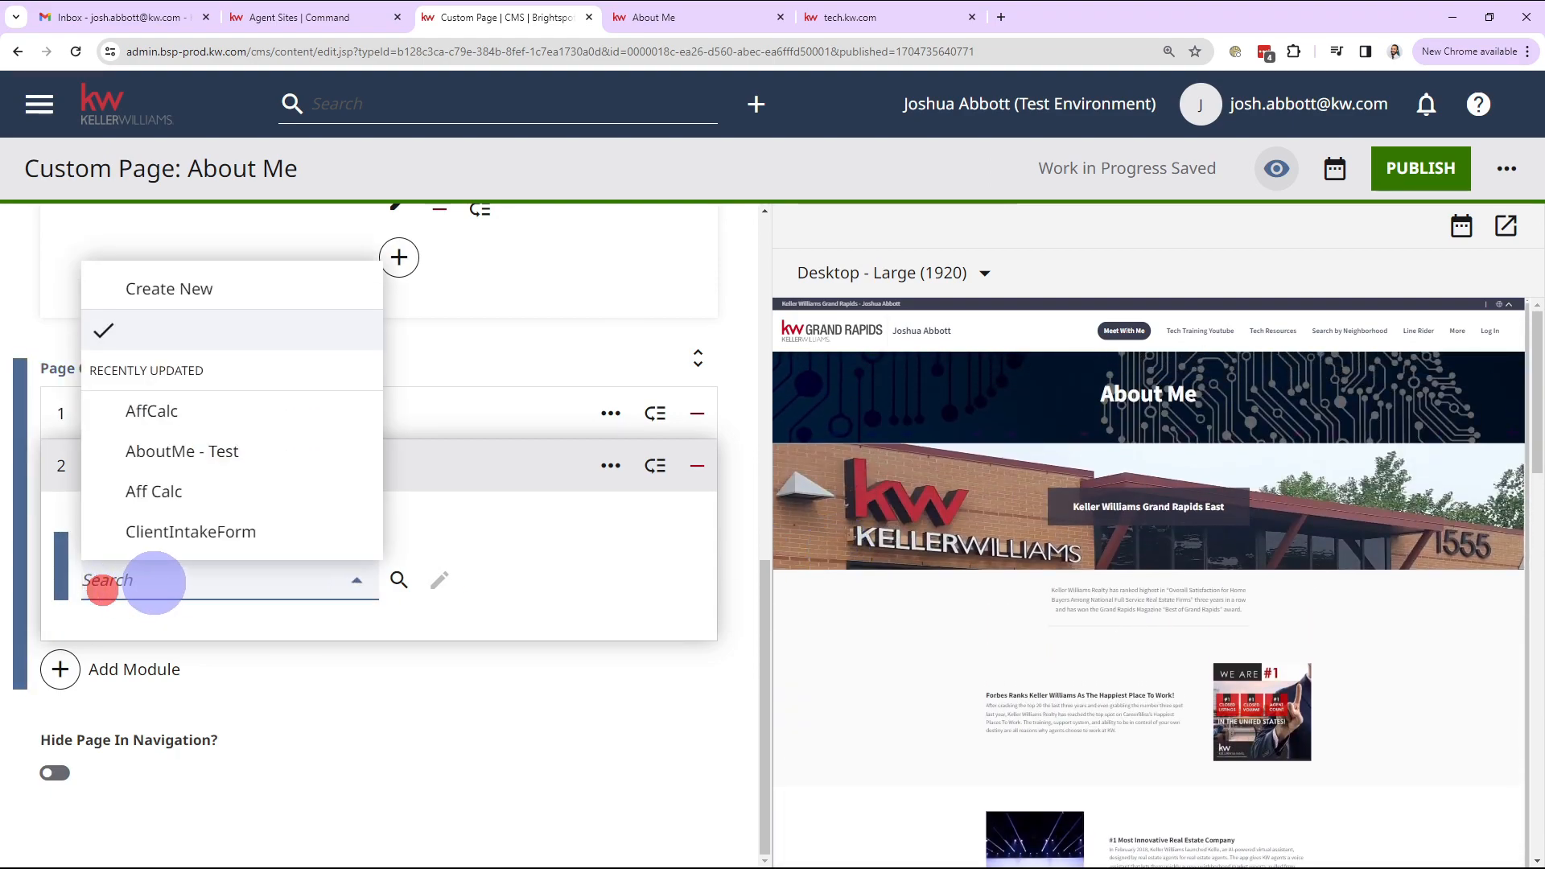
{"action": "left_click", "coordinate": [153, 411]}
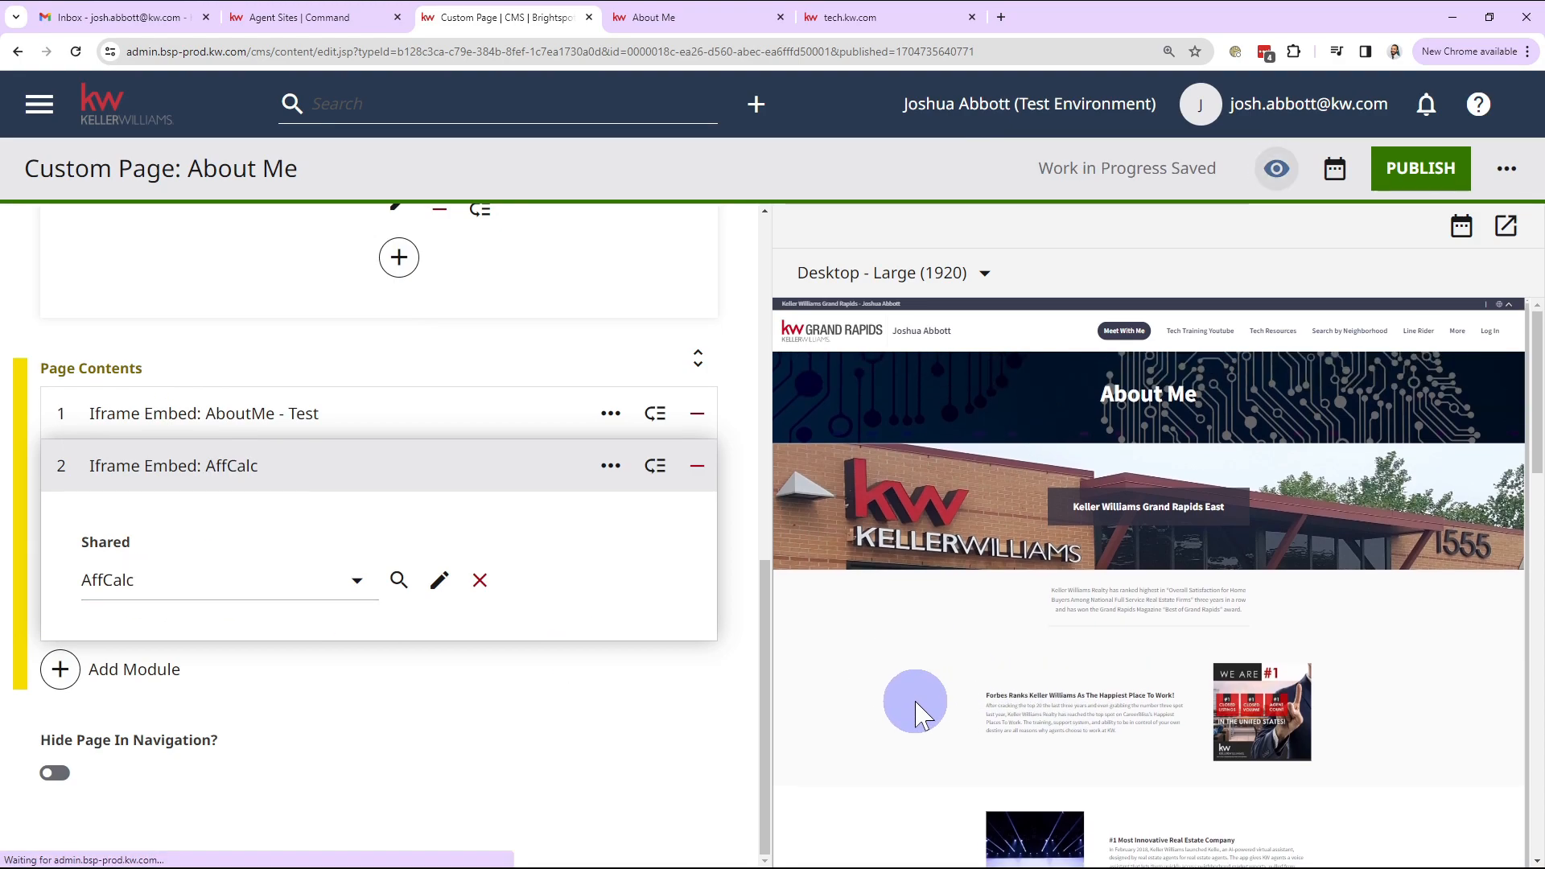
{"action": "scroll", "coordinate": [918, 710], "scroll_direction": "down", "scroll_amount": 10}
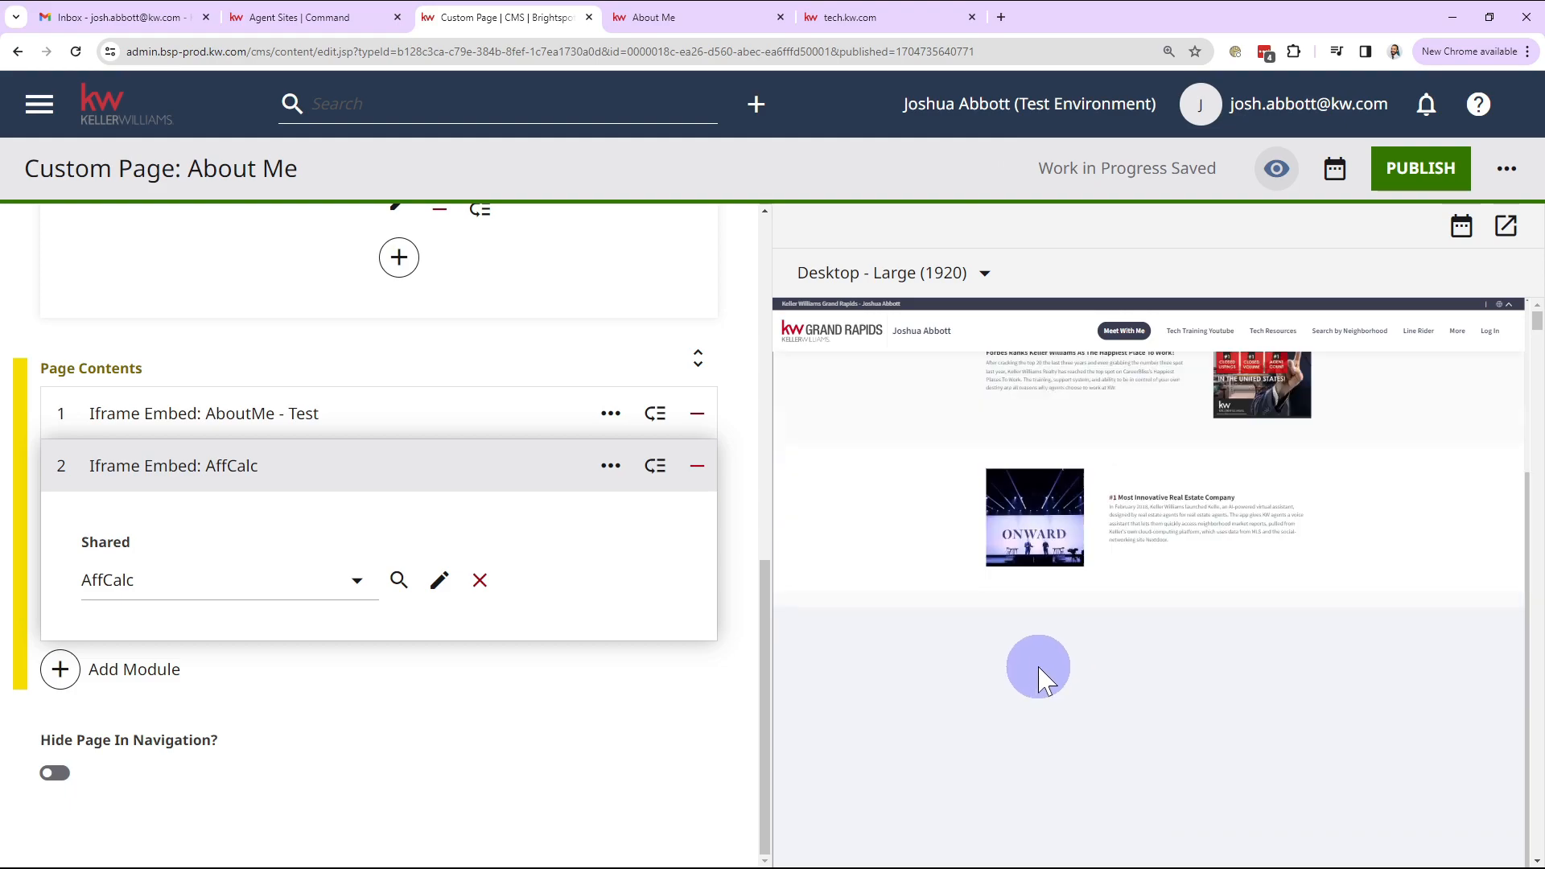
Step: Remove the AboutMe - Test iframe module from the About Me page contents
{"action": "left_click", "coordinate": [693, 415]}
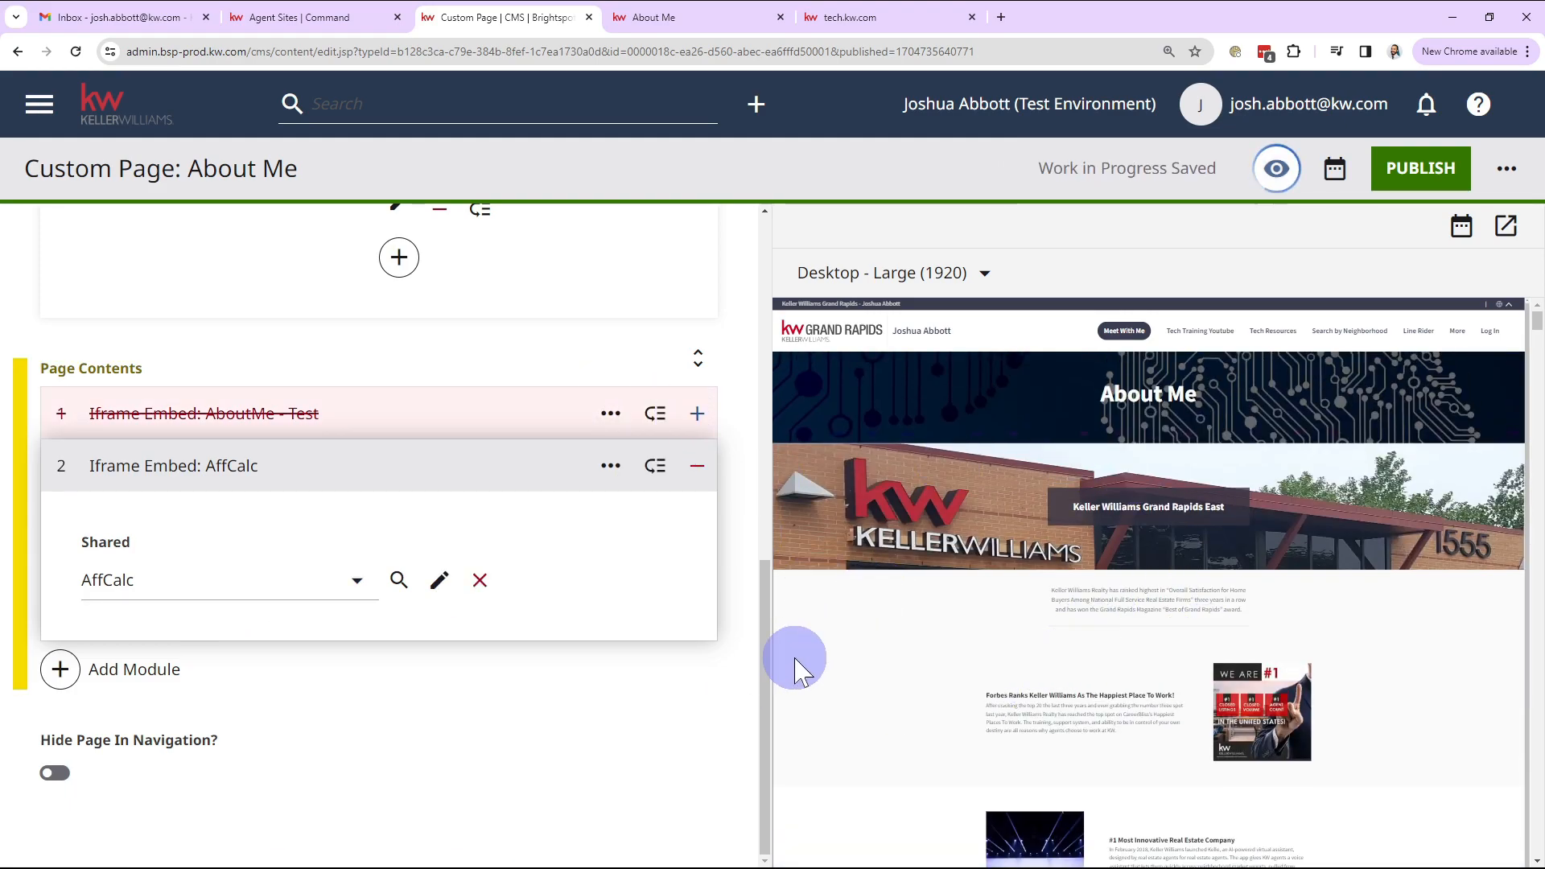